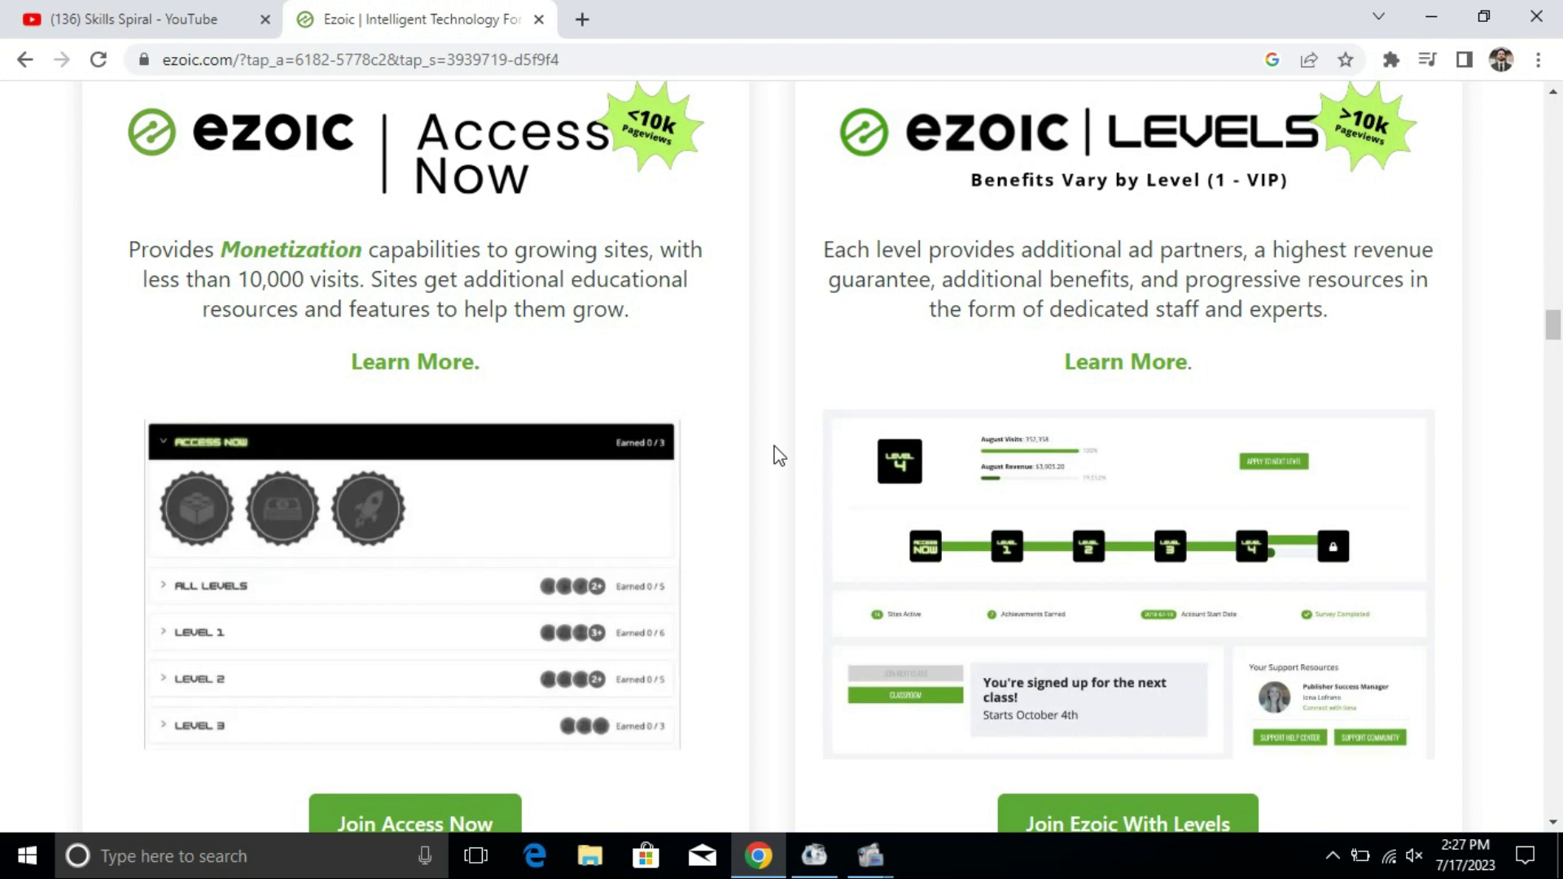
Start the Access Now signup, entering and confirming the account e-mail address
{"action": "scroll", "coordinate": [780, 456], "scroll_direction": "down", "scroll_amount": 4}
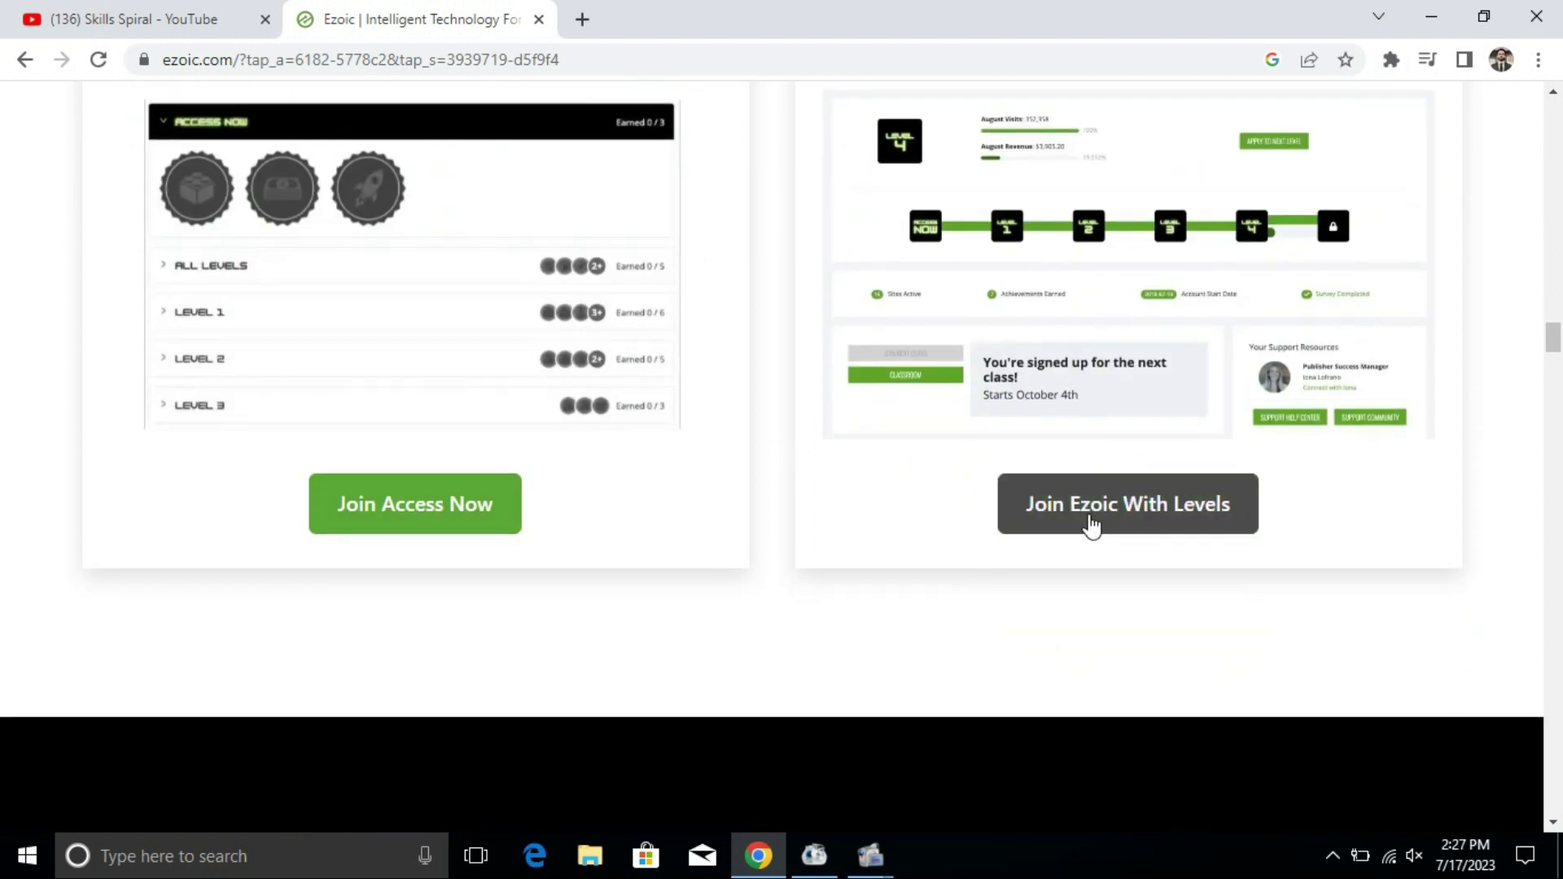
{"action": "left_click", "coordinate": [483, 501]}
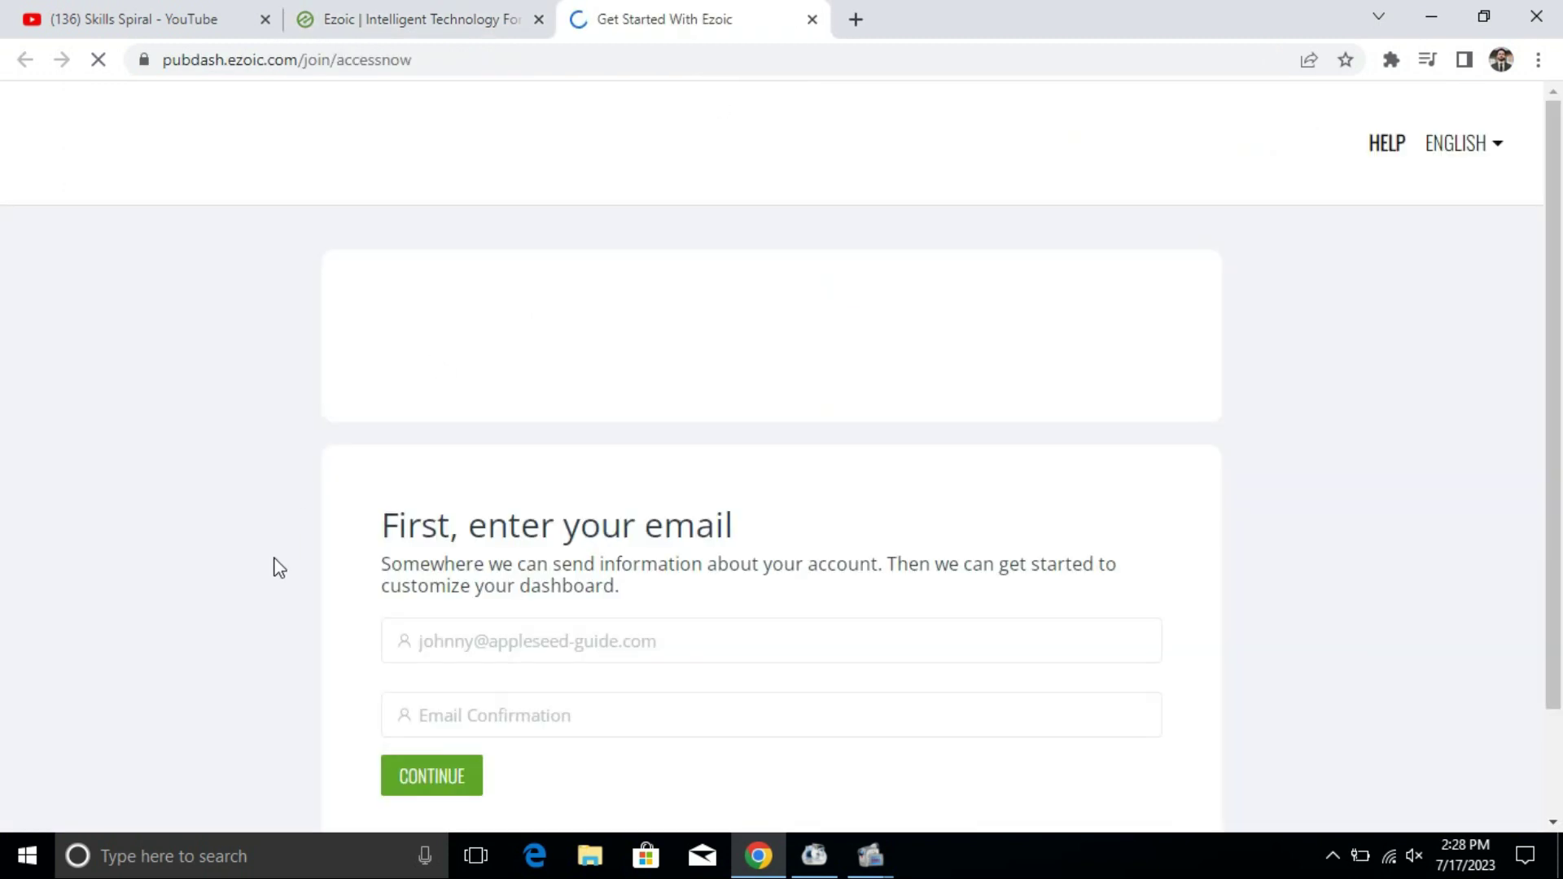
{"action": "left_click", "coordinate": [478, 510]}
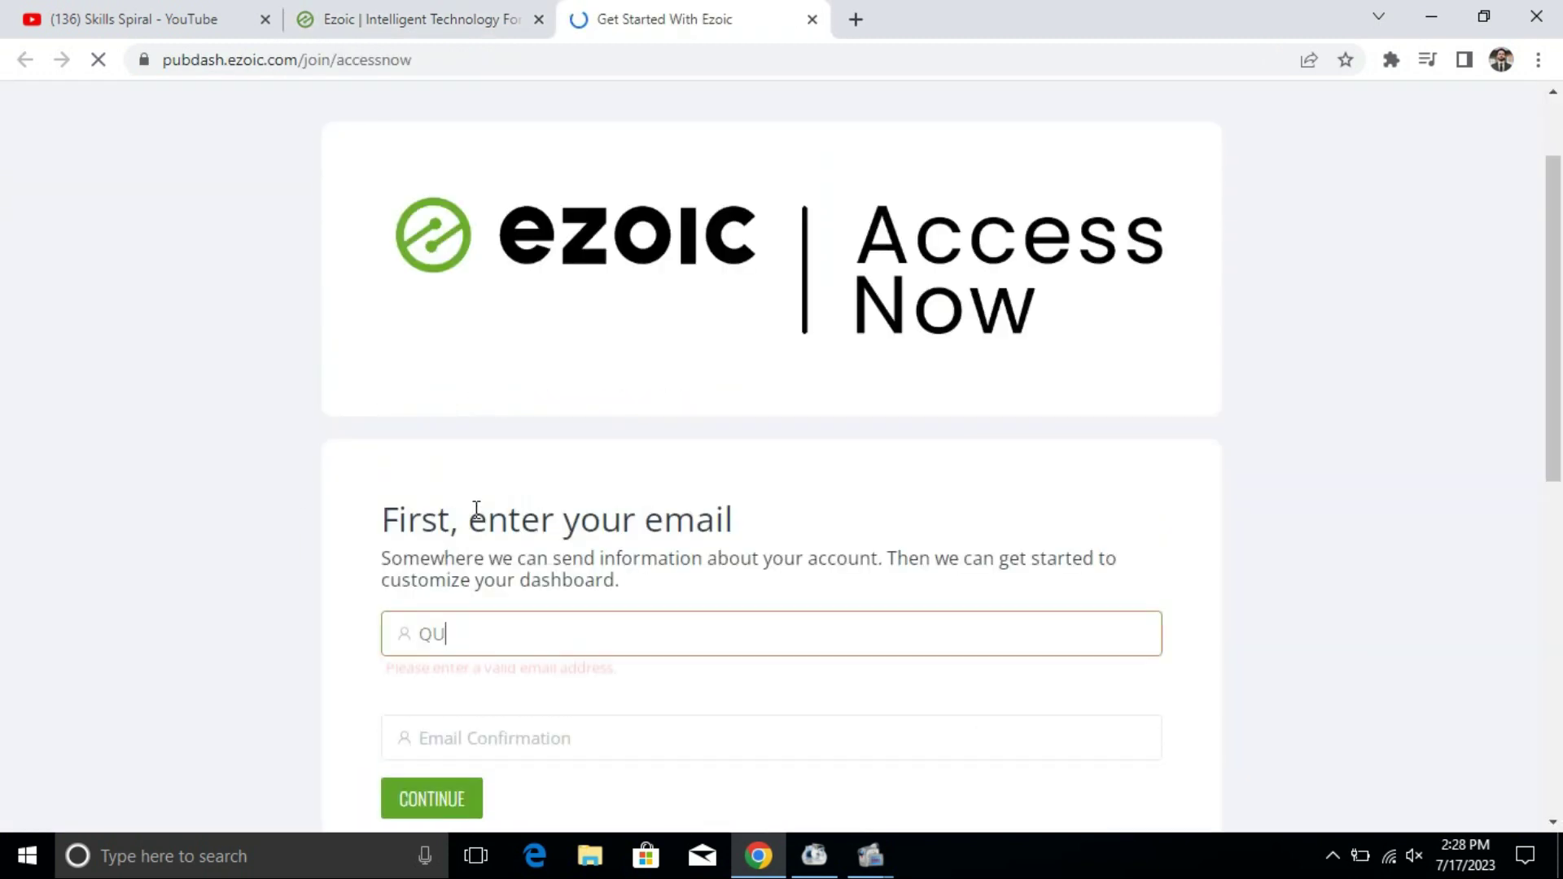
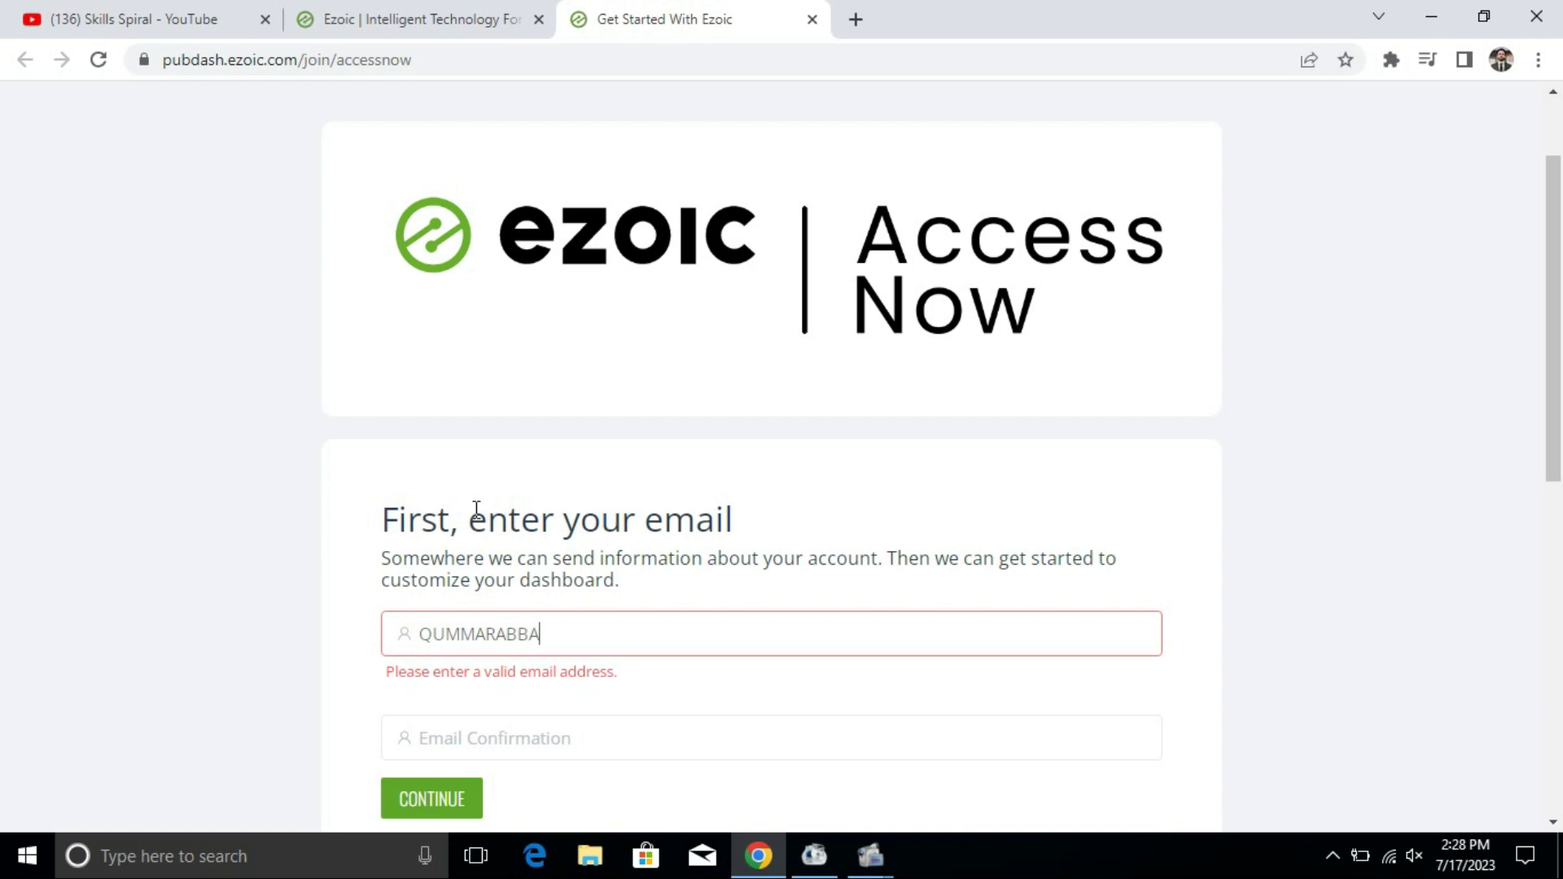
{"action": "key", "text": "ctrl+a"}
{"action": "left_click", "coordinate": [544, 707]}
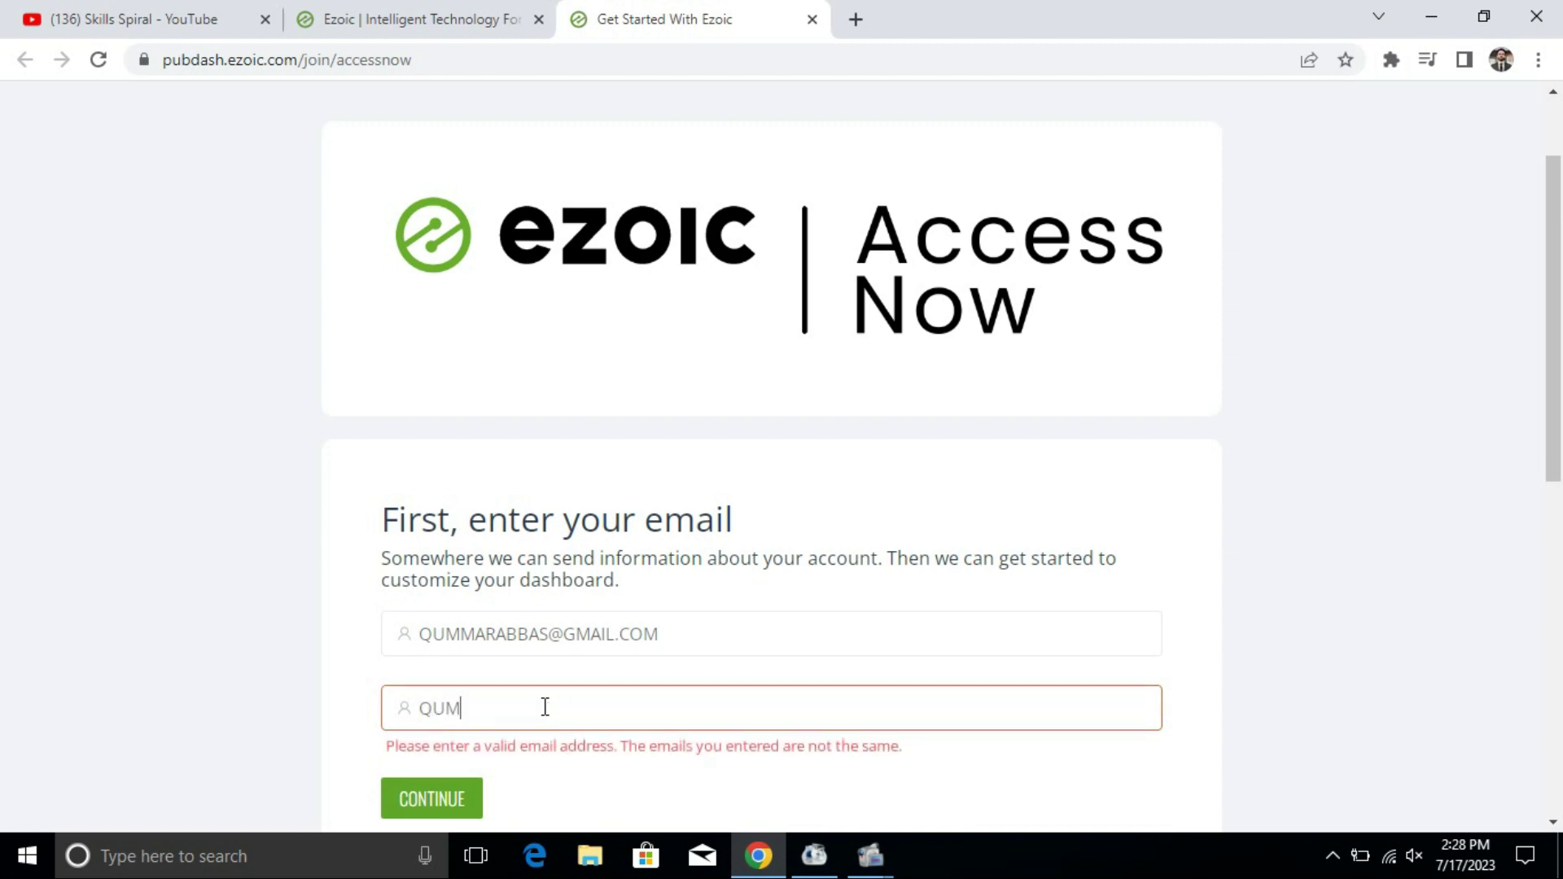
{"action": "left_click", "coordinate": [447, 769]}
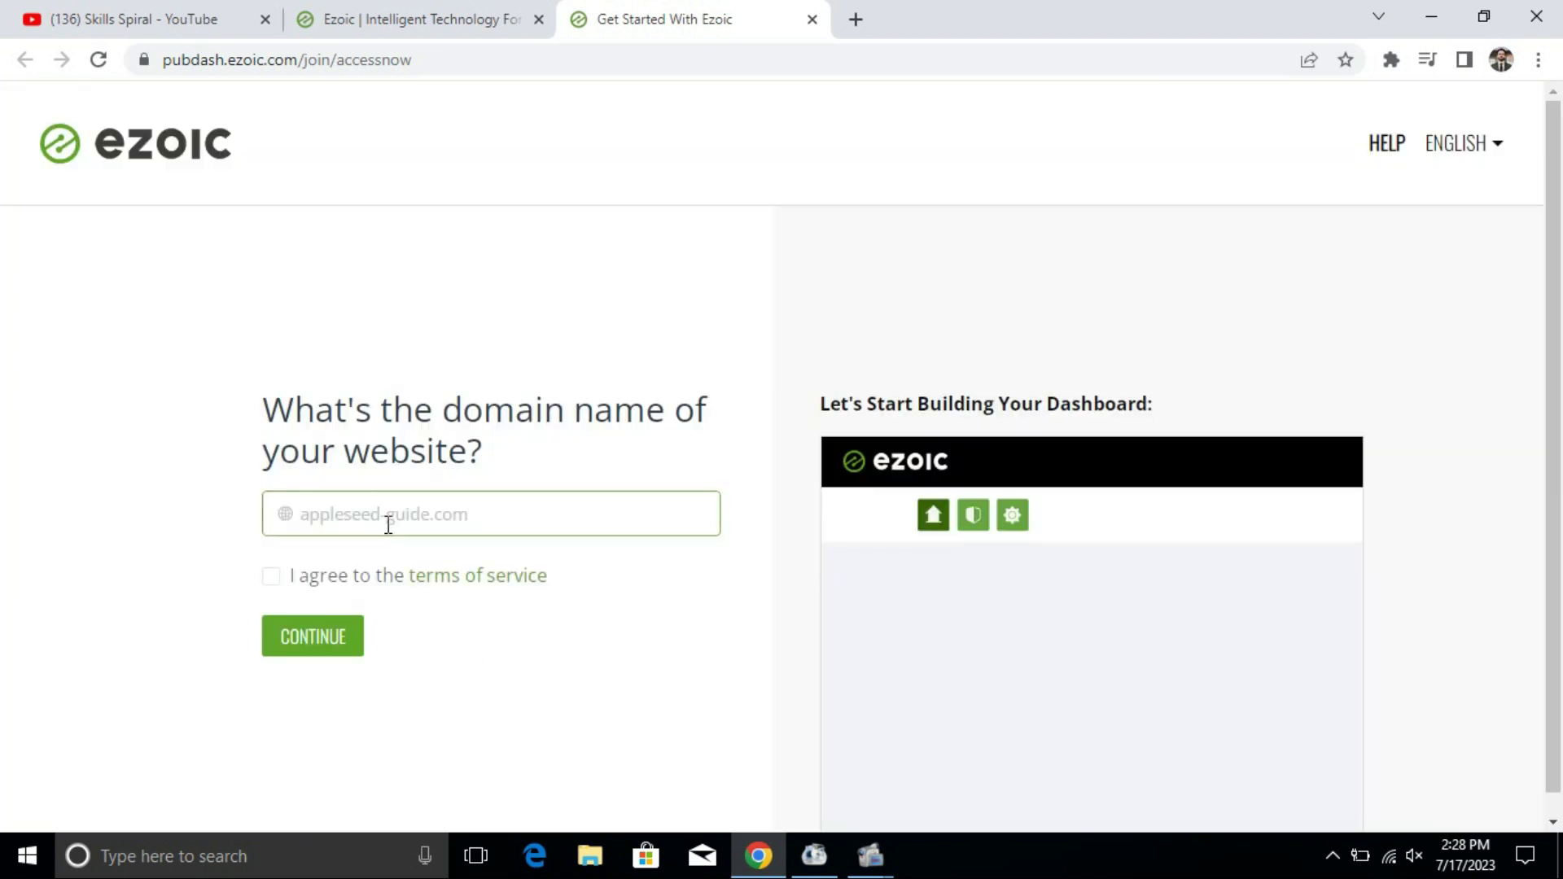
Enter qemporium.shop as the website domain and accept the terms of service
{"action": "type", "text": "q"}
{"action": "left_click", "coordinate": [271, 577]}
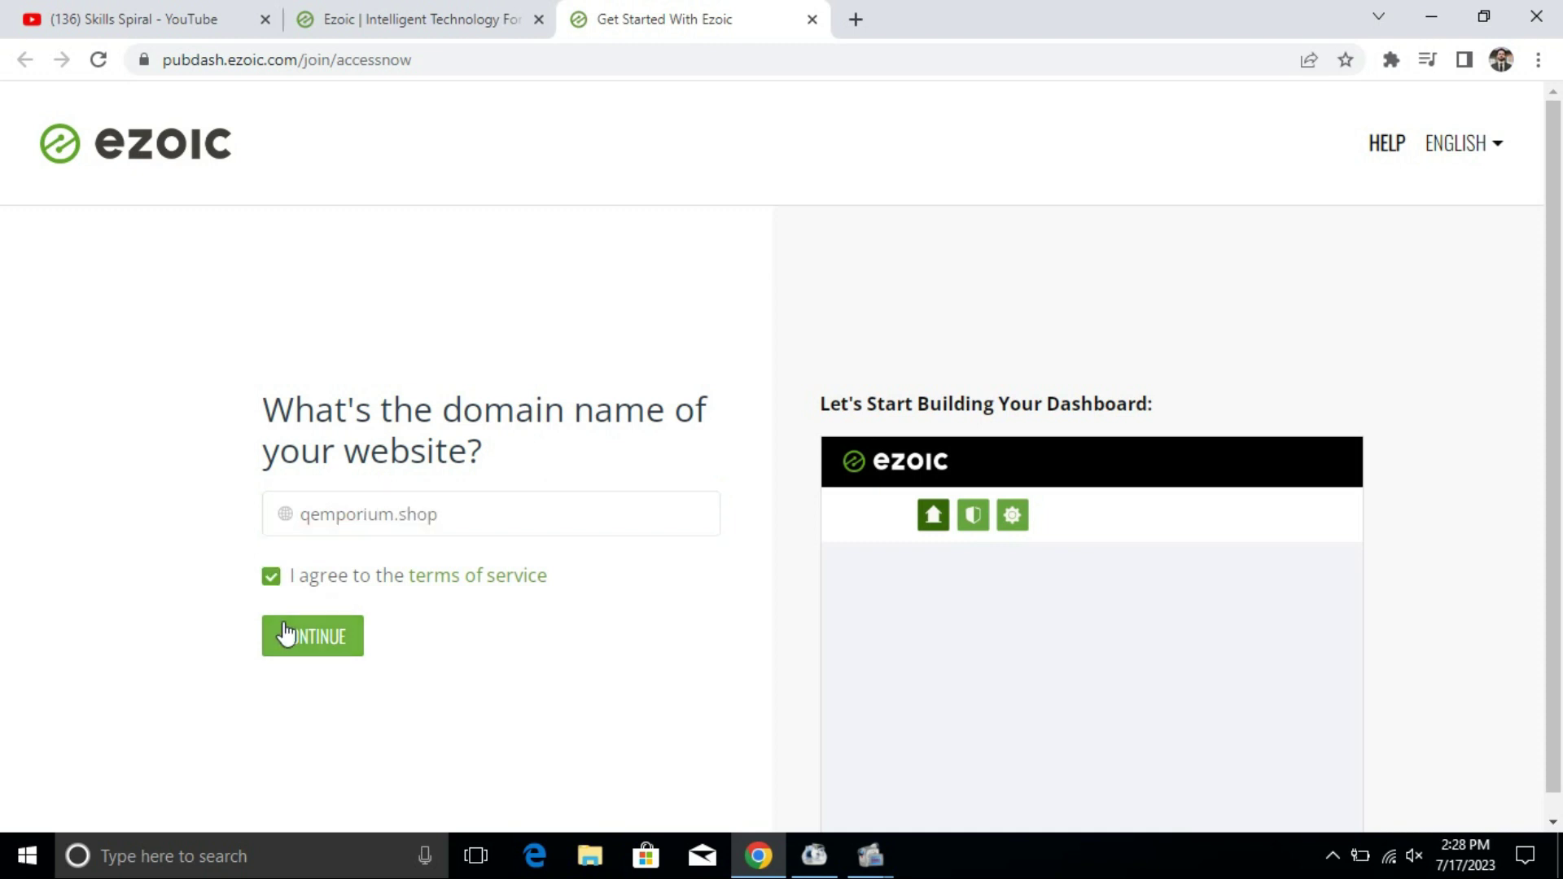
{"action": "left_click", "coordinate": [283, 629]}
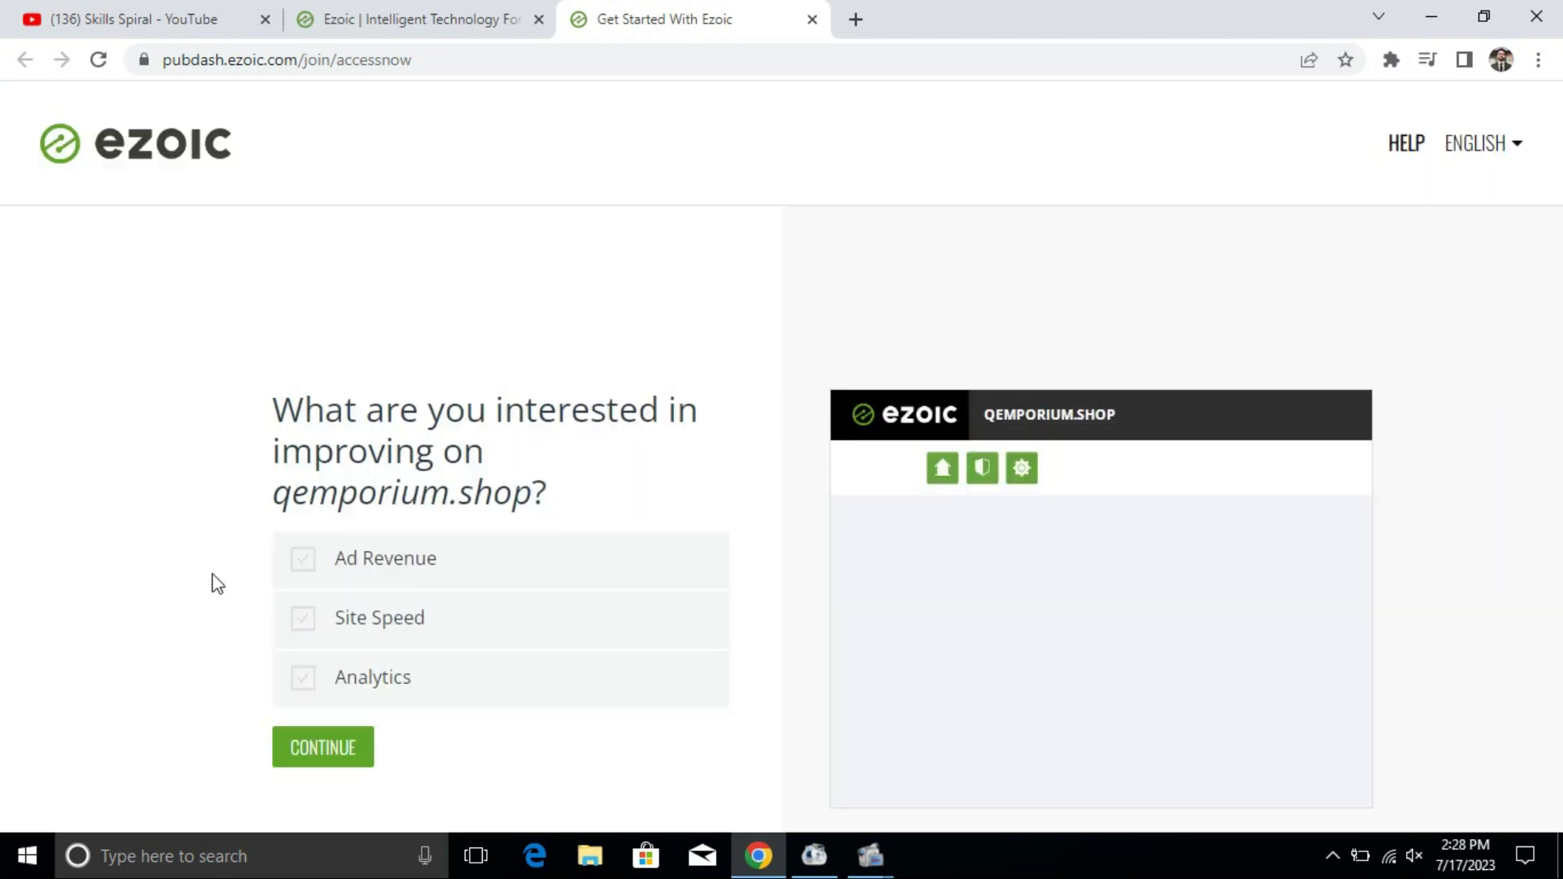
Choose Ad Revenue and Site Speed as interests and proceed to the dashboard
{"action": "left_click", "coordinate": [300, 561]}
{"action": "left_click", "coordinate": [304, 621]}
{"action": "left_click", "coordinate": [316, 748]}
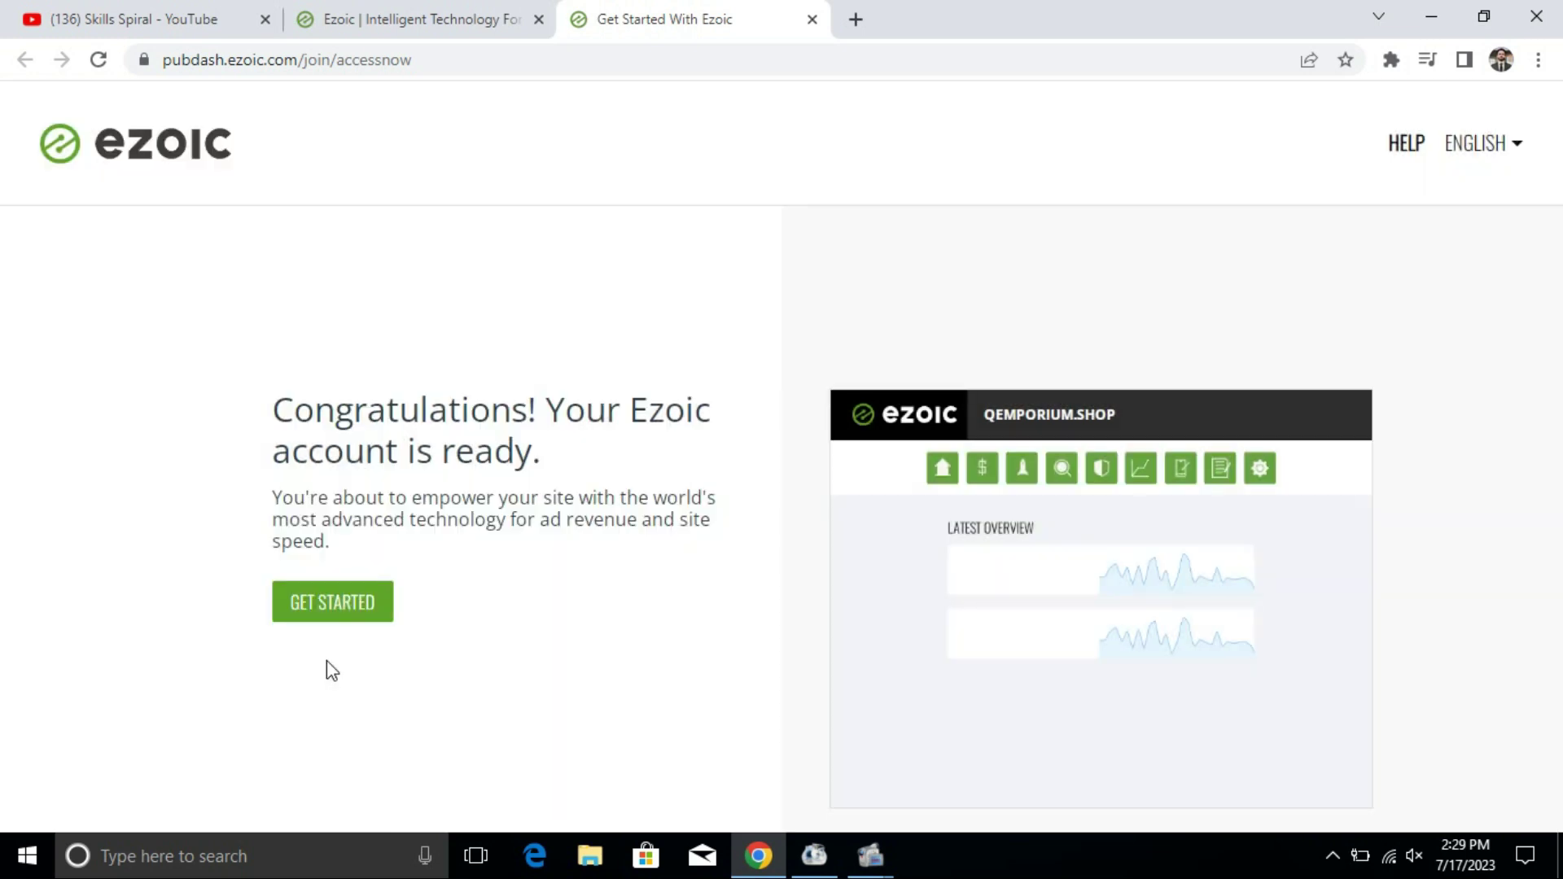
{"action": "left_click", "coordinate": [321, 612]}
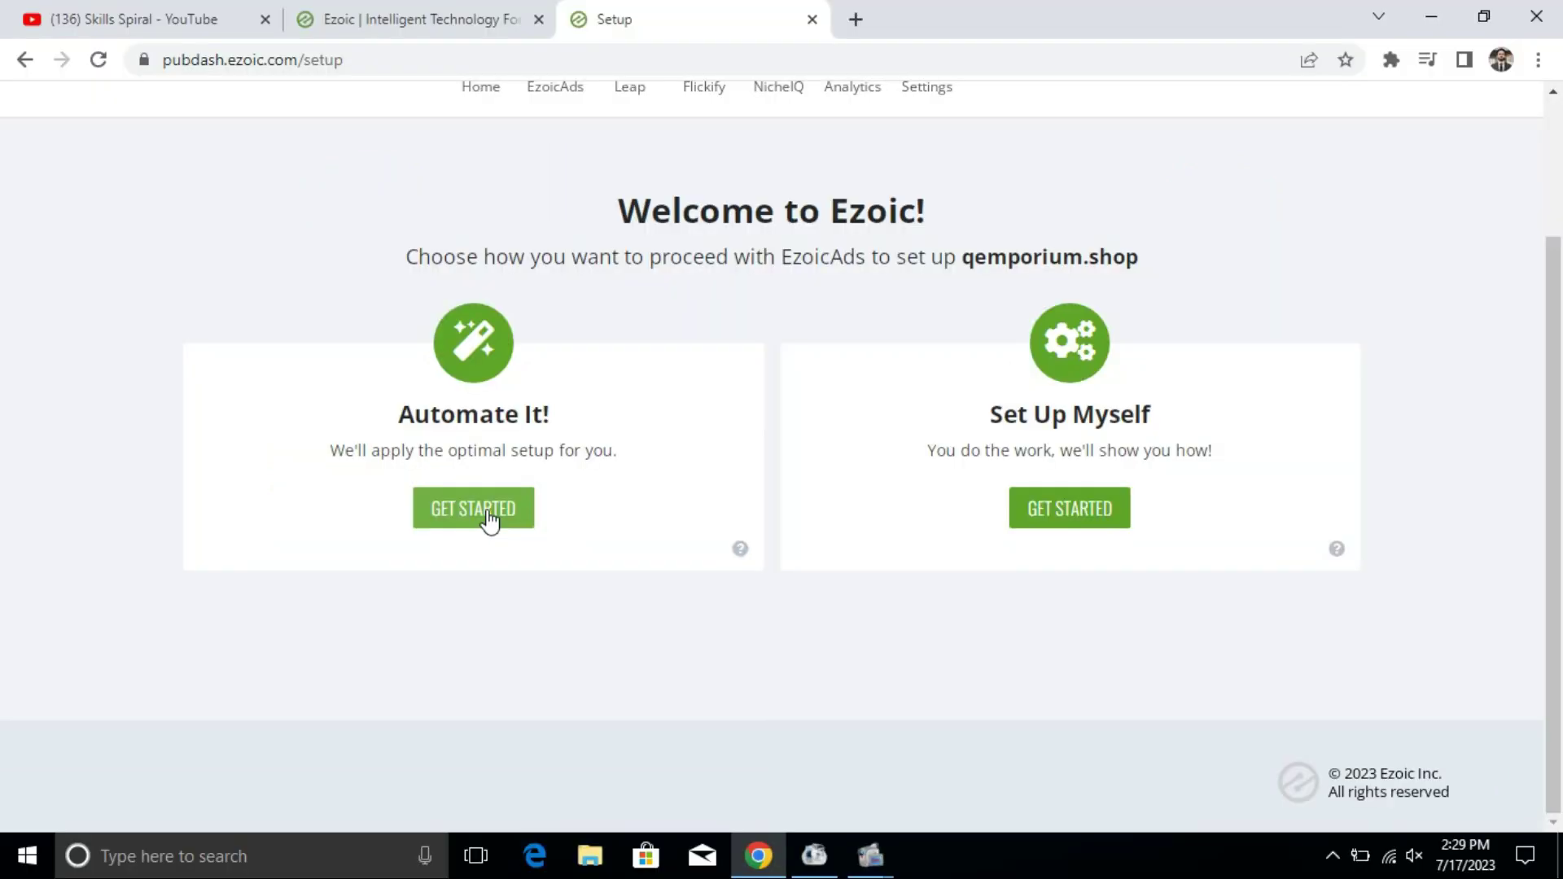
Choose automated setup, then save the account holder's first name, last name and password
{"action": "left_click", "coordinate": [391, 465]}
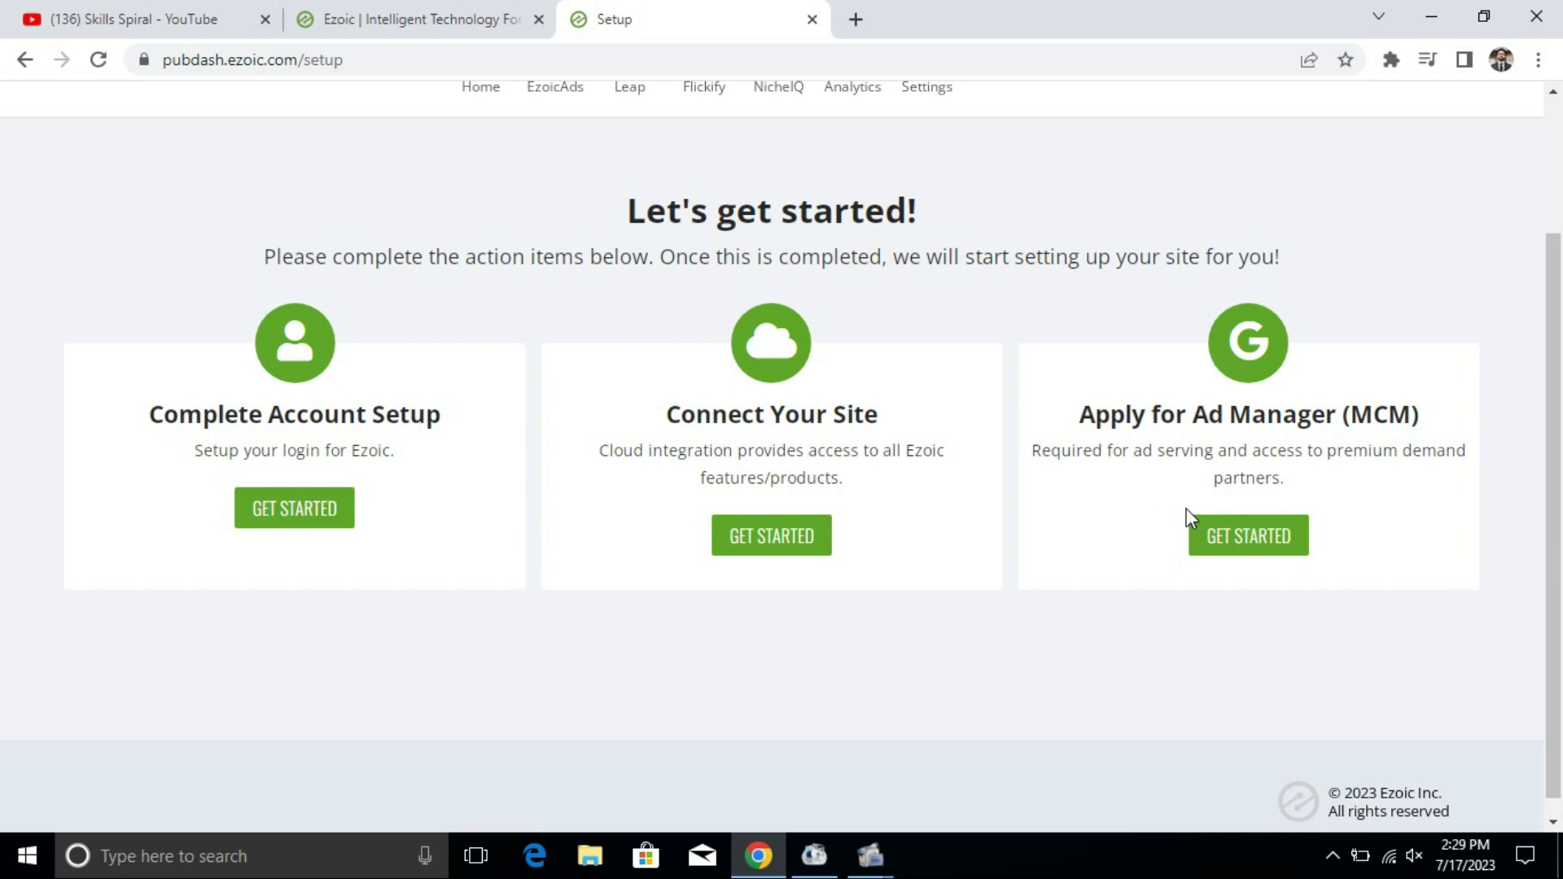
{"action": "left_click", "coordinate": [333, 509]}
{"action": "left_click", "coordinate": [293, 469]}
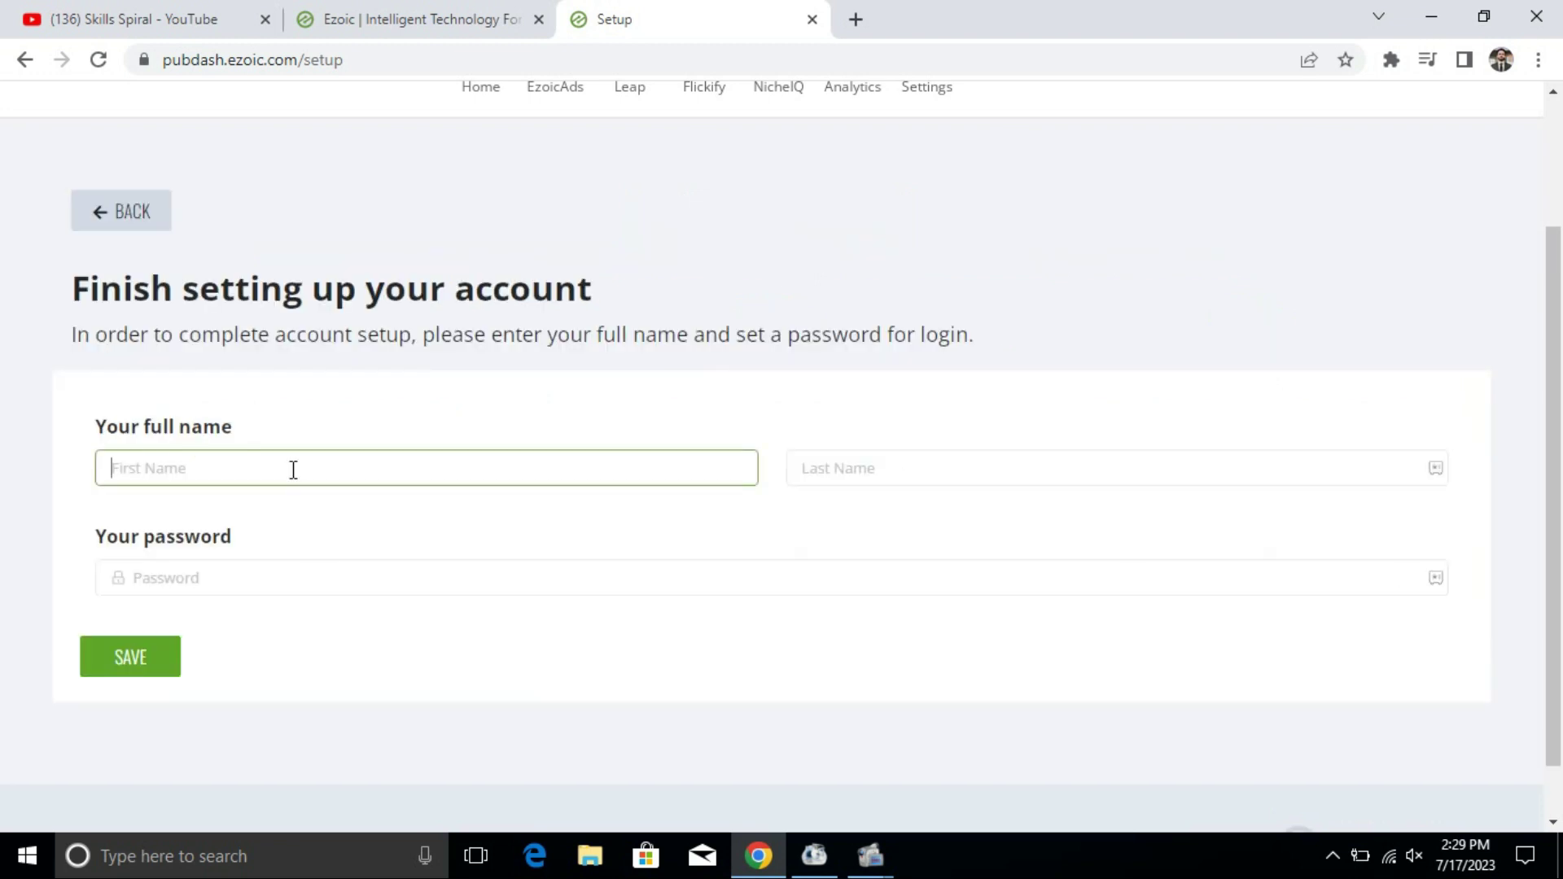
{"action": "left_click", "coordinate": [804, 469]}
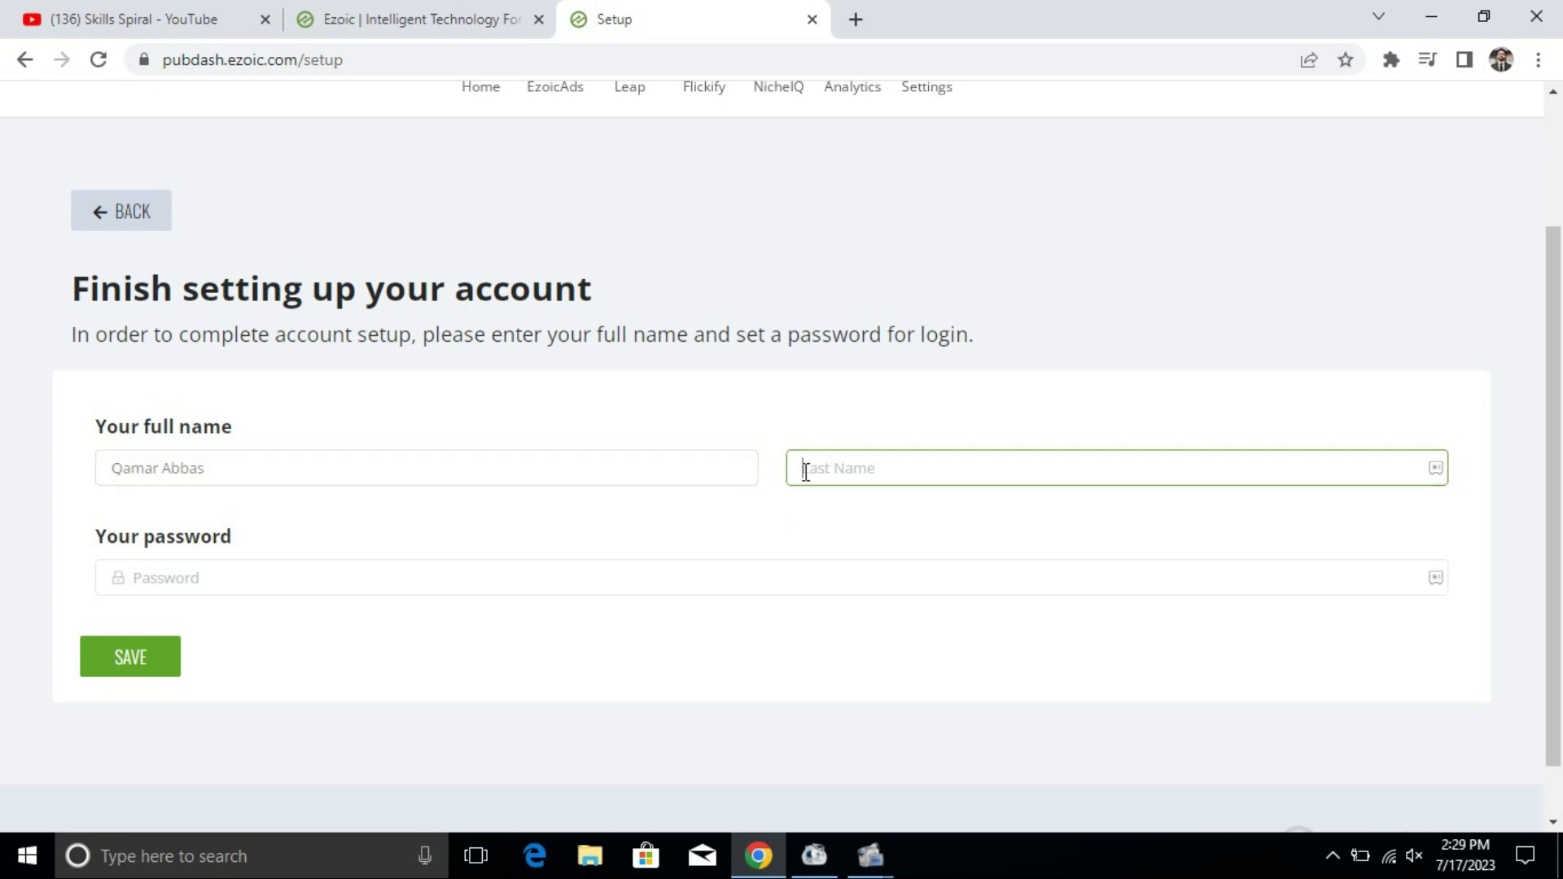
{"action": "type", "text": "Chandio"}
{"action": "left_click", "coordinate": [515, 581]}
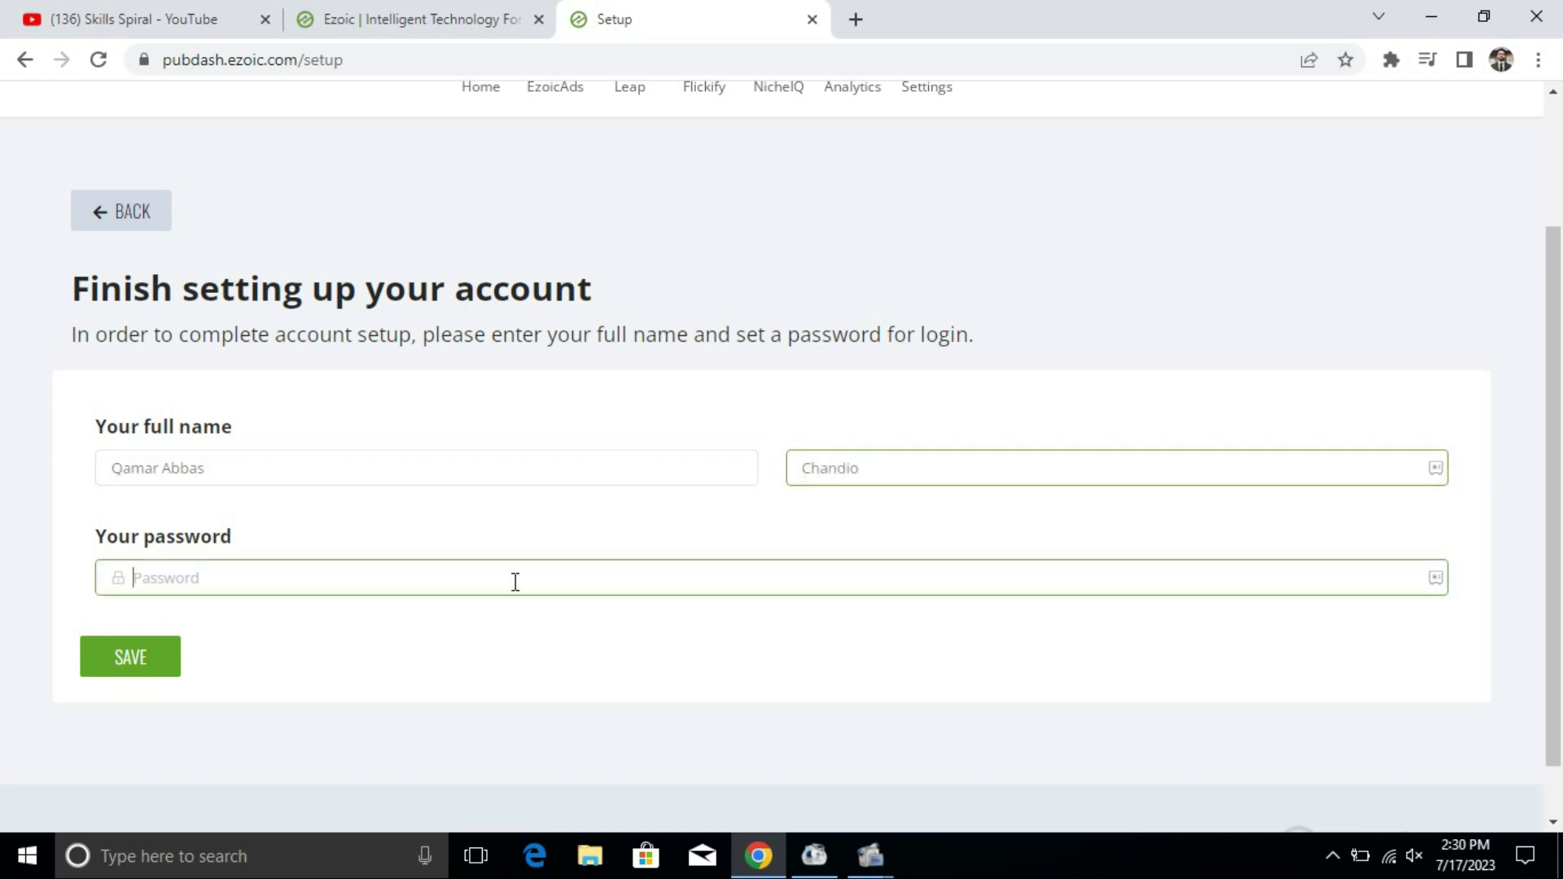
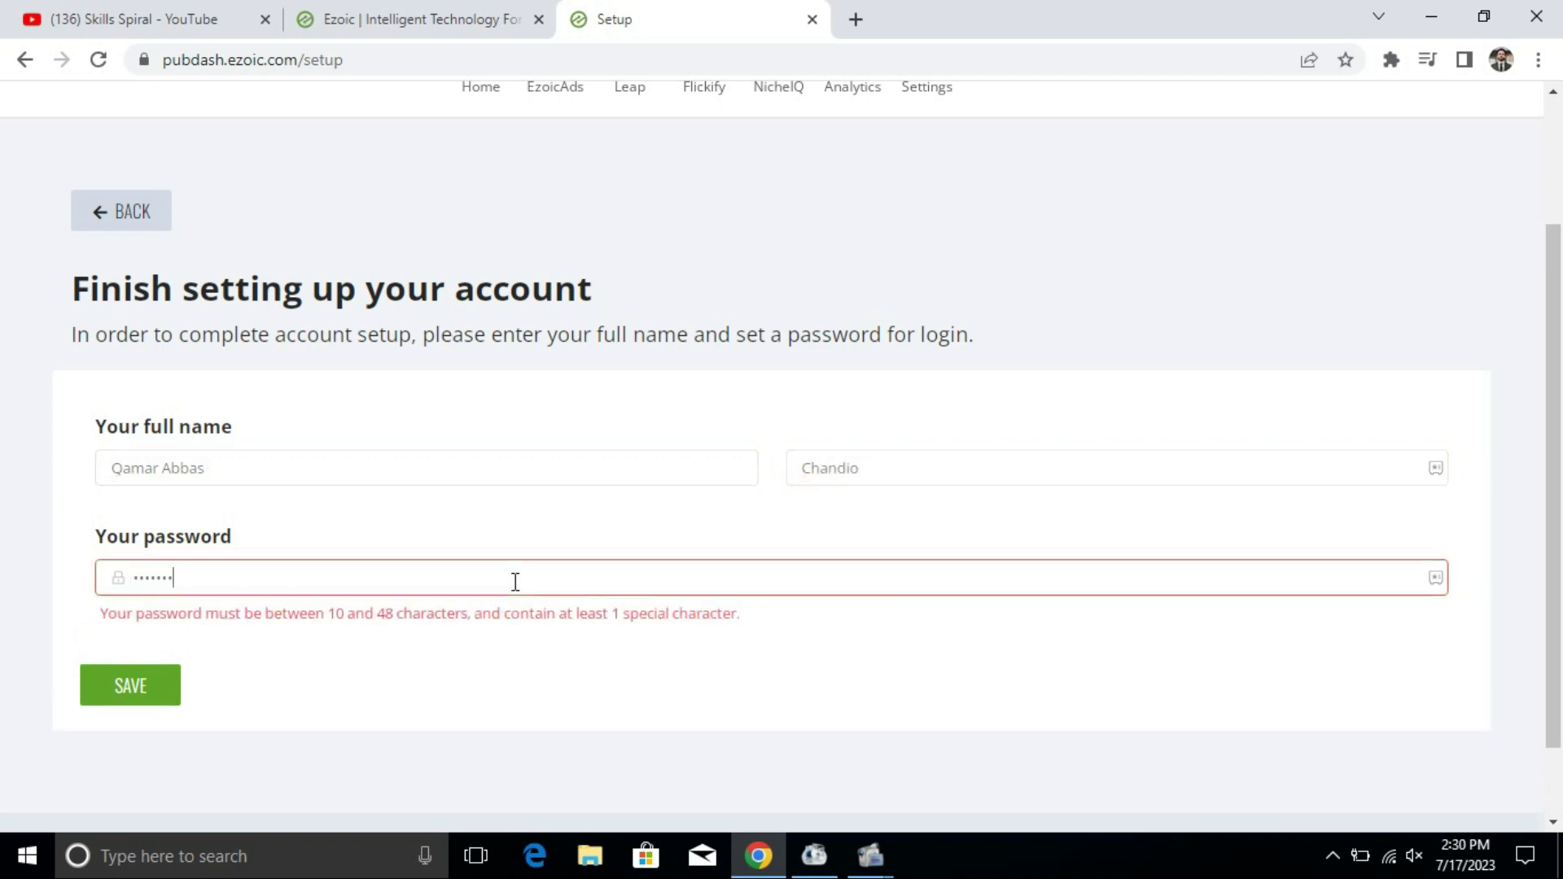
{"action": "left_click", "coordinate": [168, 651]}
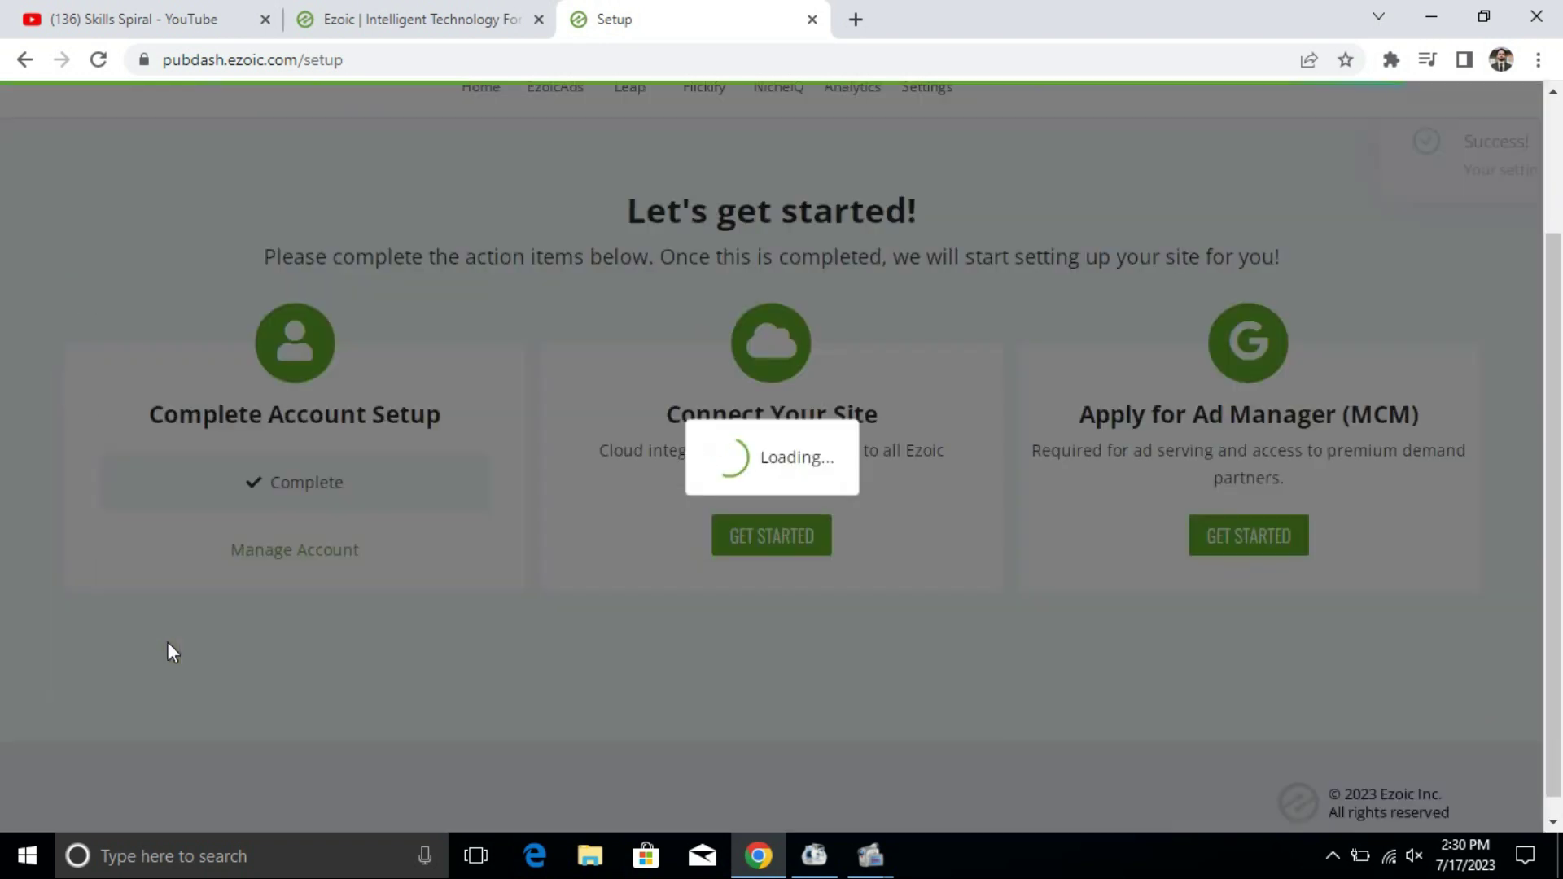
Open the Connect Your Site name server instructions and review them
{"action": "left_click", "coordinate": [775, 541]}
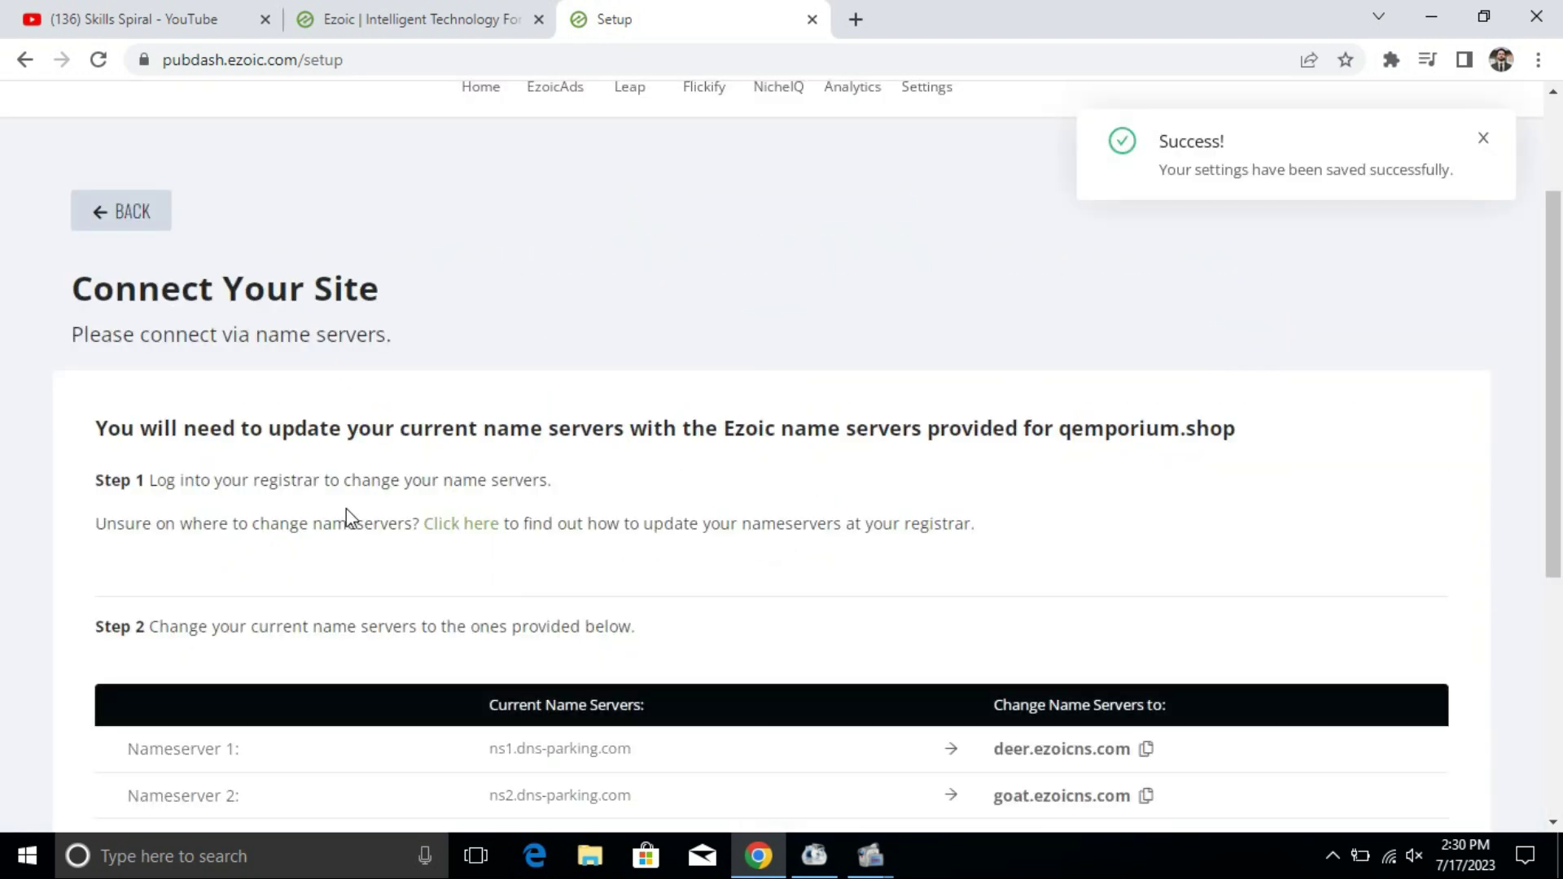
{"action": "scroll", "coordinate": [350, 518], "scroll_direction": "down", "scroll_amount": 3}
{"action": "scroll", "coordinate": [350, 518], "scroll_direction": "down", "scroll_amount": 2}
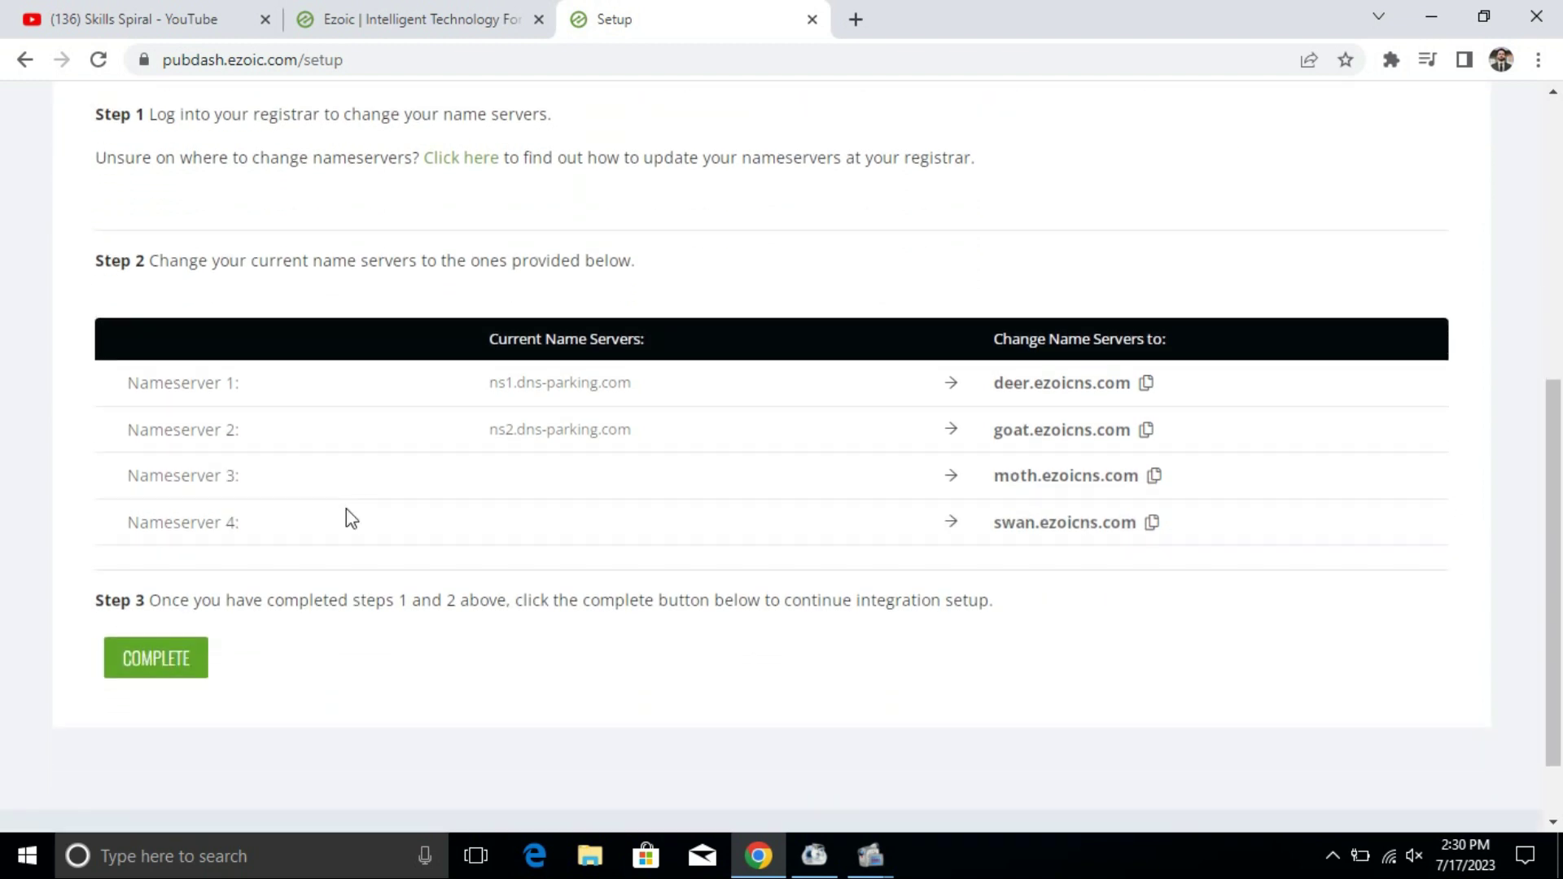
{"action": "scroll", "coordinate": [345, 510], "scroll_direction": "down", "scroll_amount": 1}
{"action": "scroll", "coordinate": [345, 509], "scroll_direction": "up", "scroll_amount": 5}
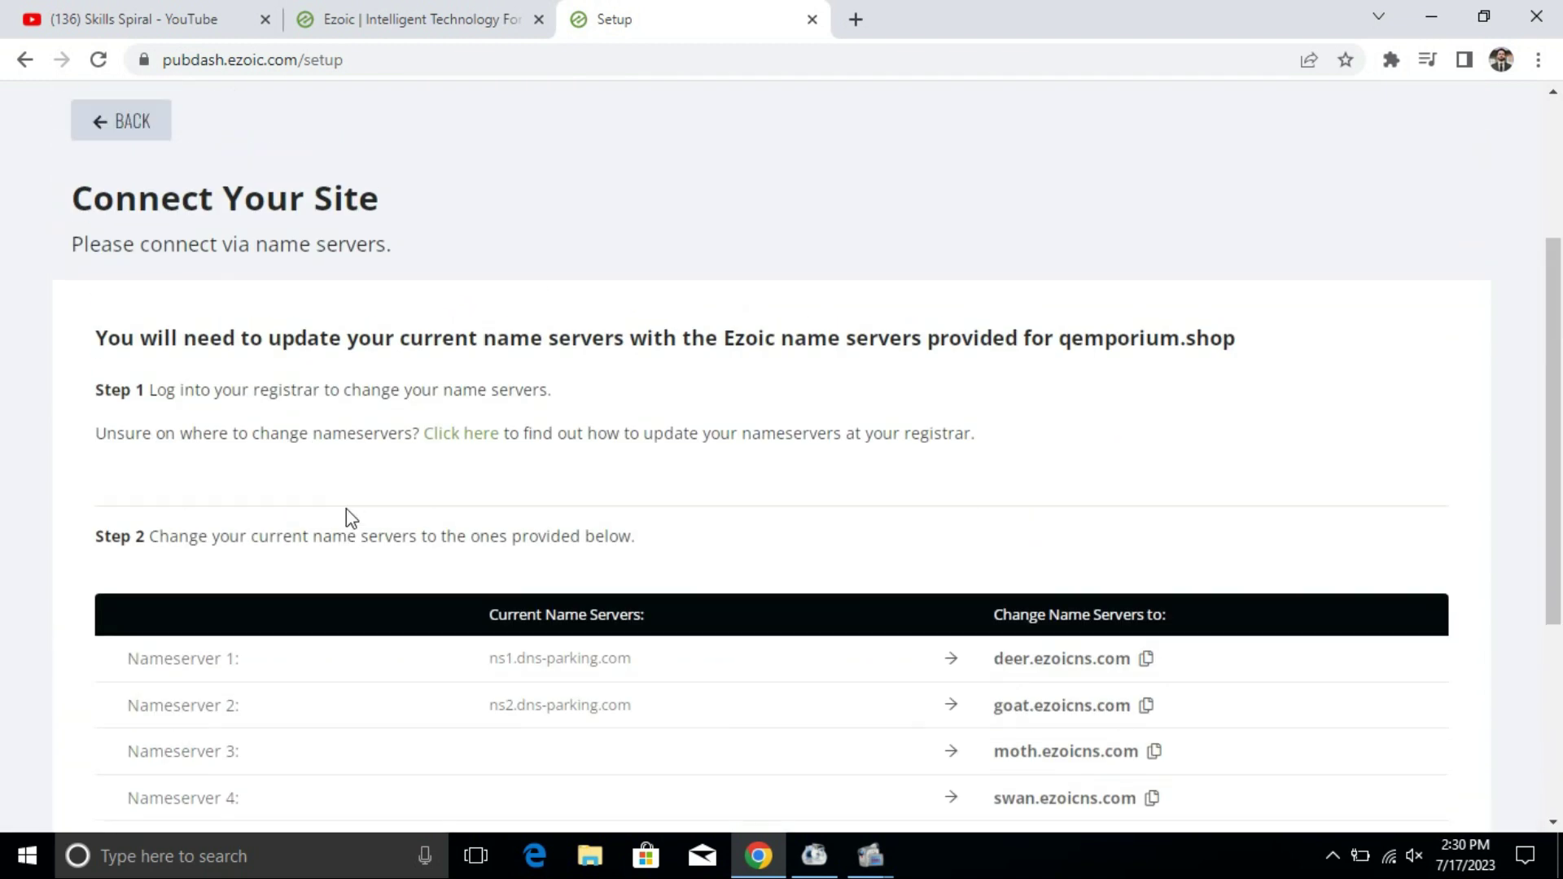
Load qemporium.shop/wp-admin in a new tab, then return to the Ezoic setup page
{"action": "left_click", "coordinate": [856, 19]}
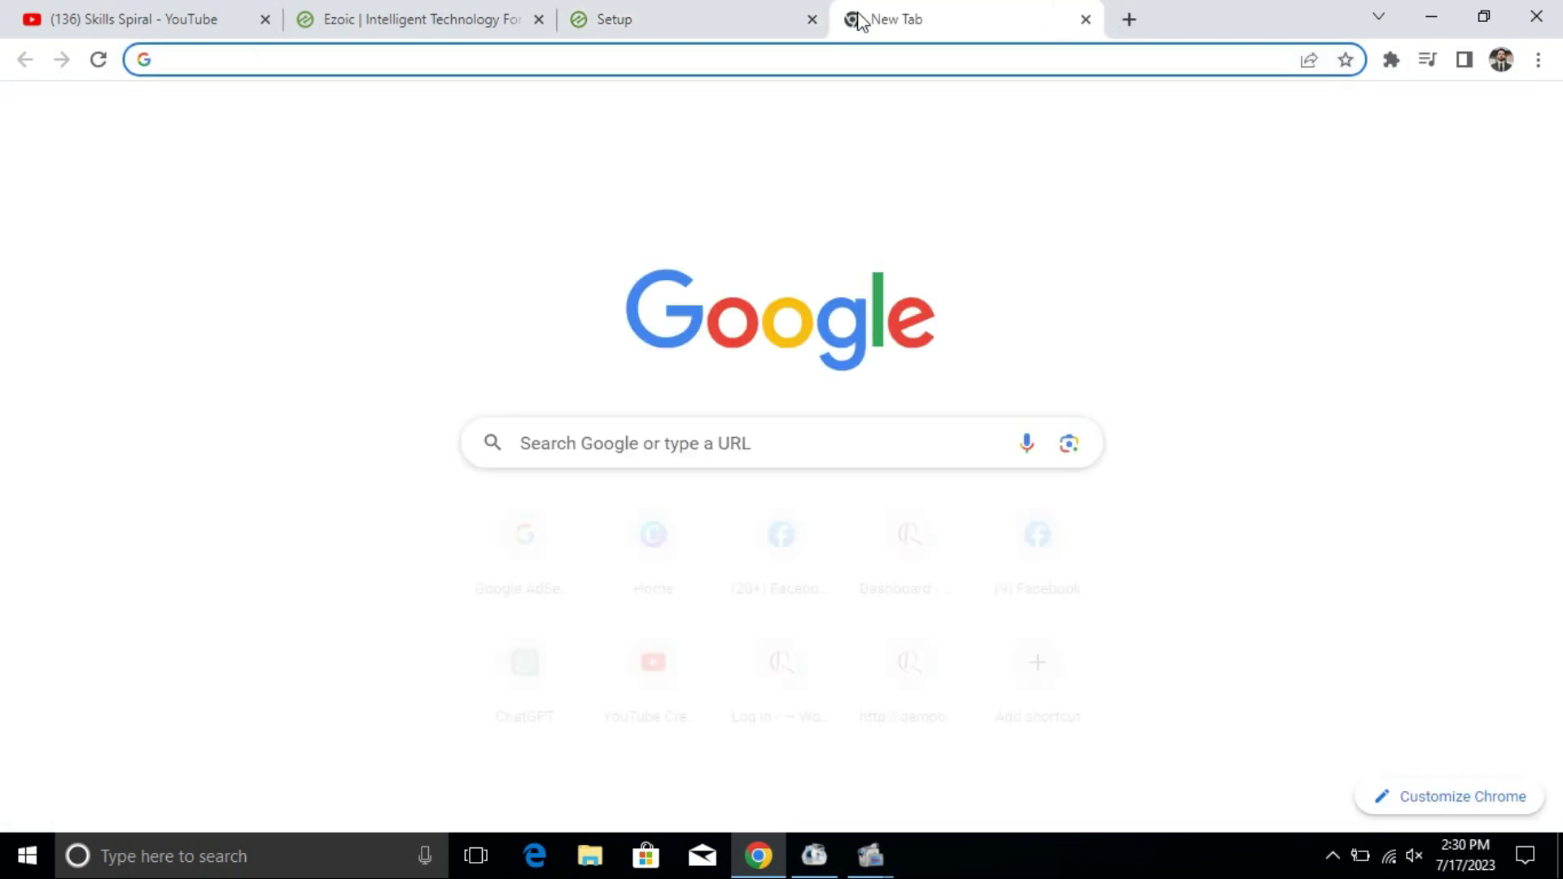
{"action": "type", "text": "qemporium.shop/wp-admin"}
{"action": "key", "text": "Return"}
{"action": "left_click", "coordinate": [729, 10]}
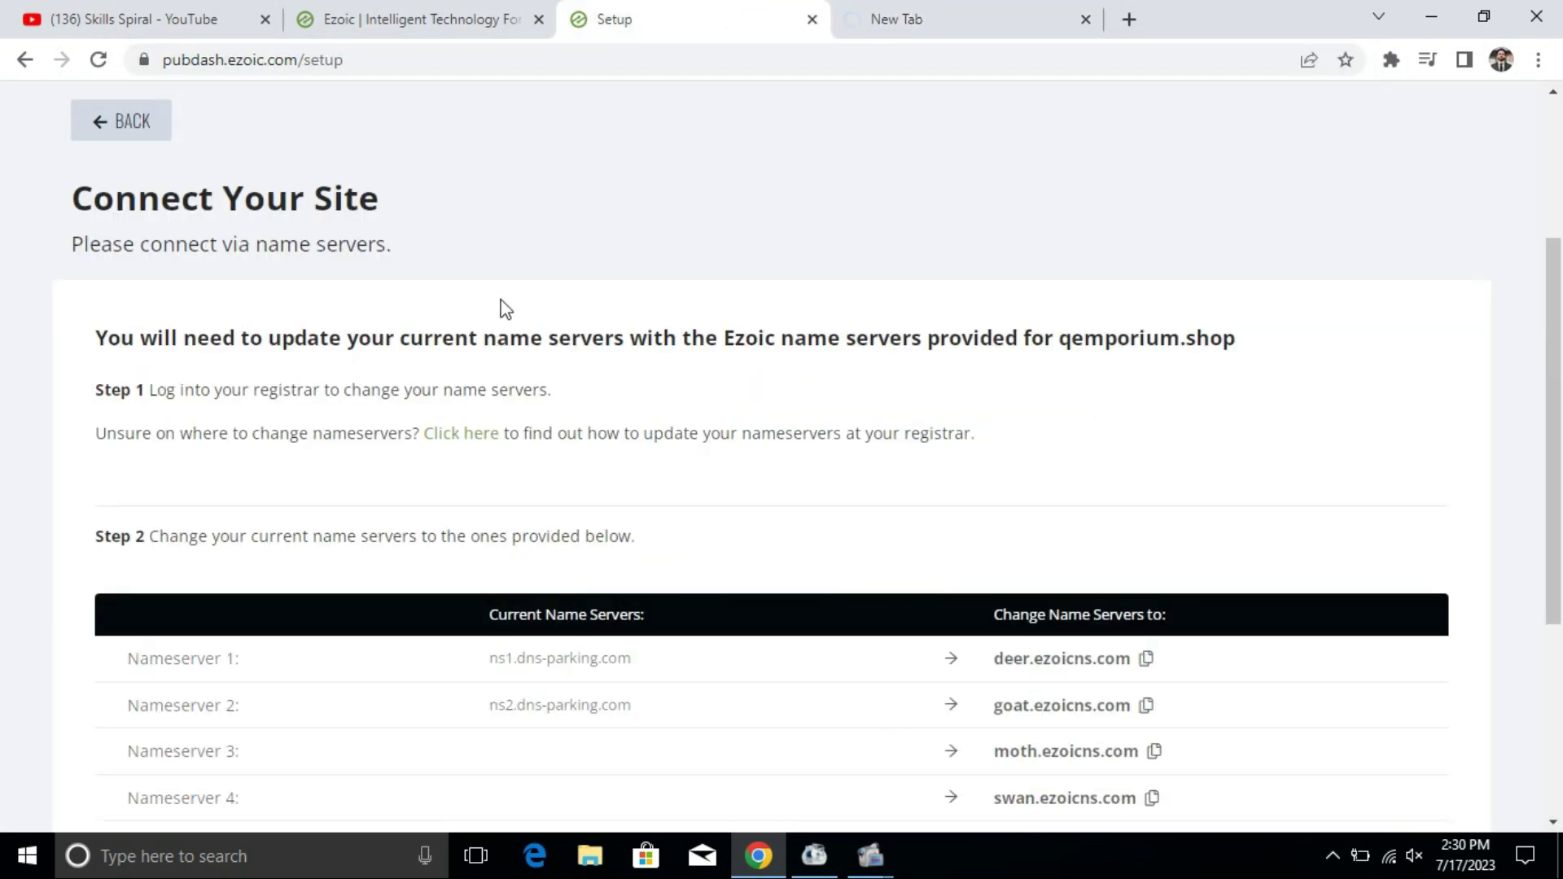
{"action": "scroll", "coordinate": [561, 442], "scroll_direction": "down", "scroll_amount": 5}
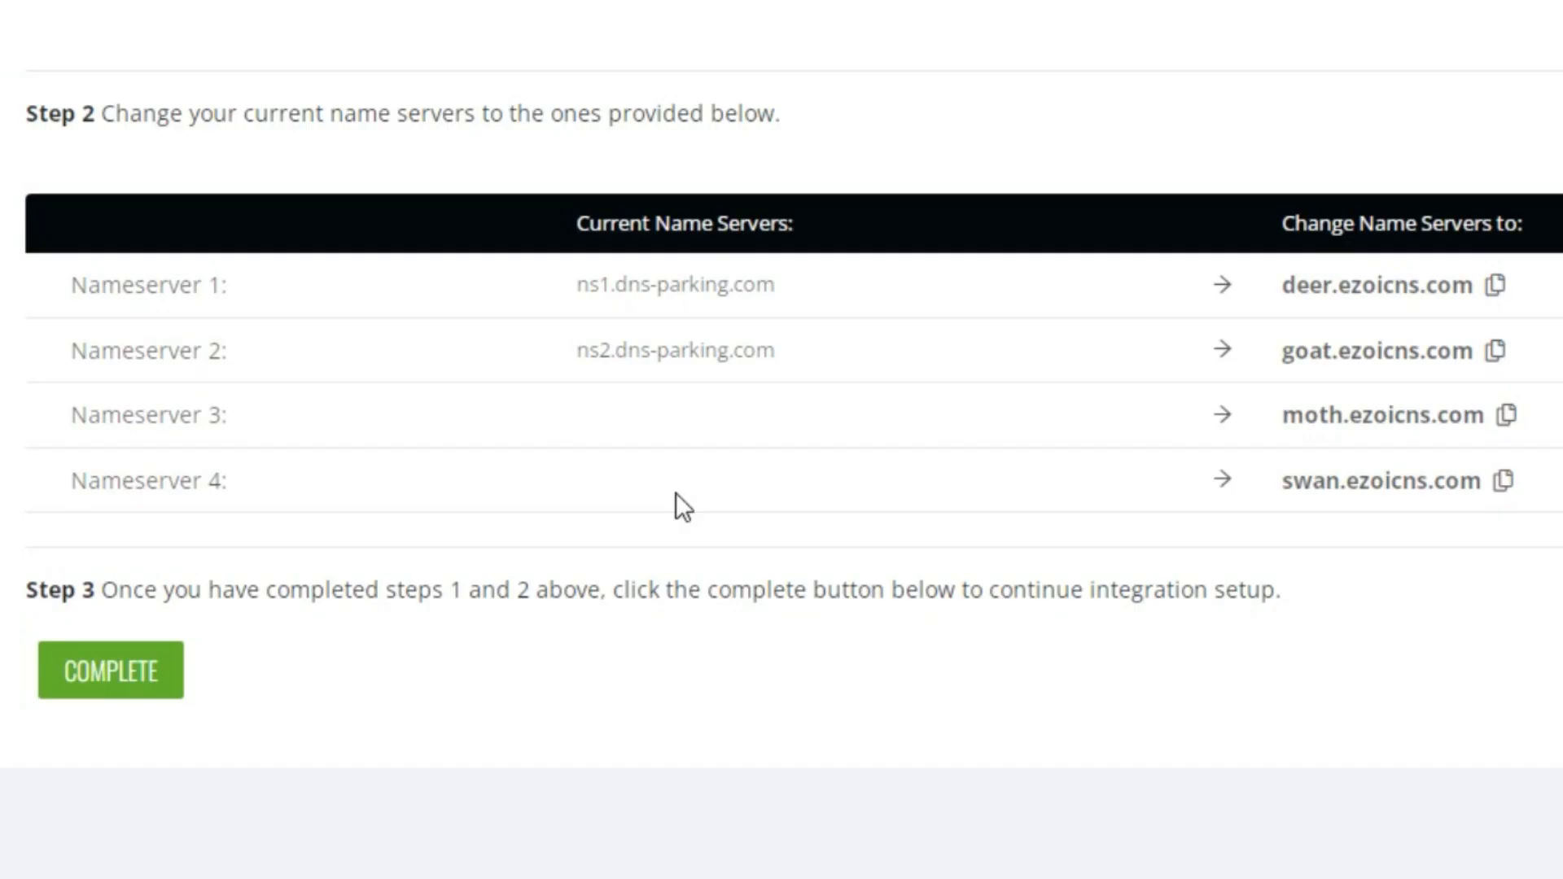
{"action": "scroll", "coordinate": [676, 492], "scroll_direction": "up", "scroll_amount": 4}
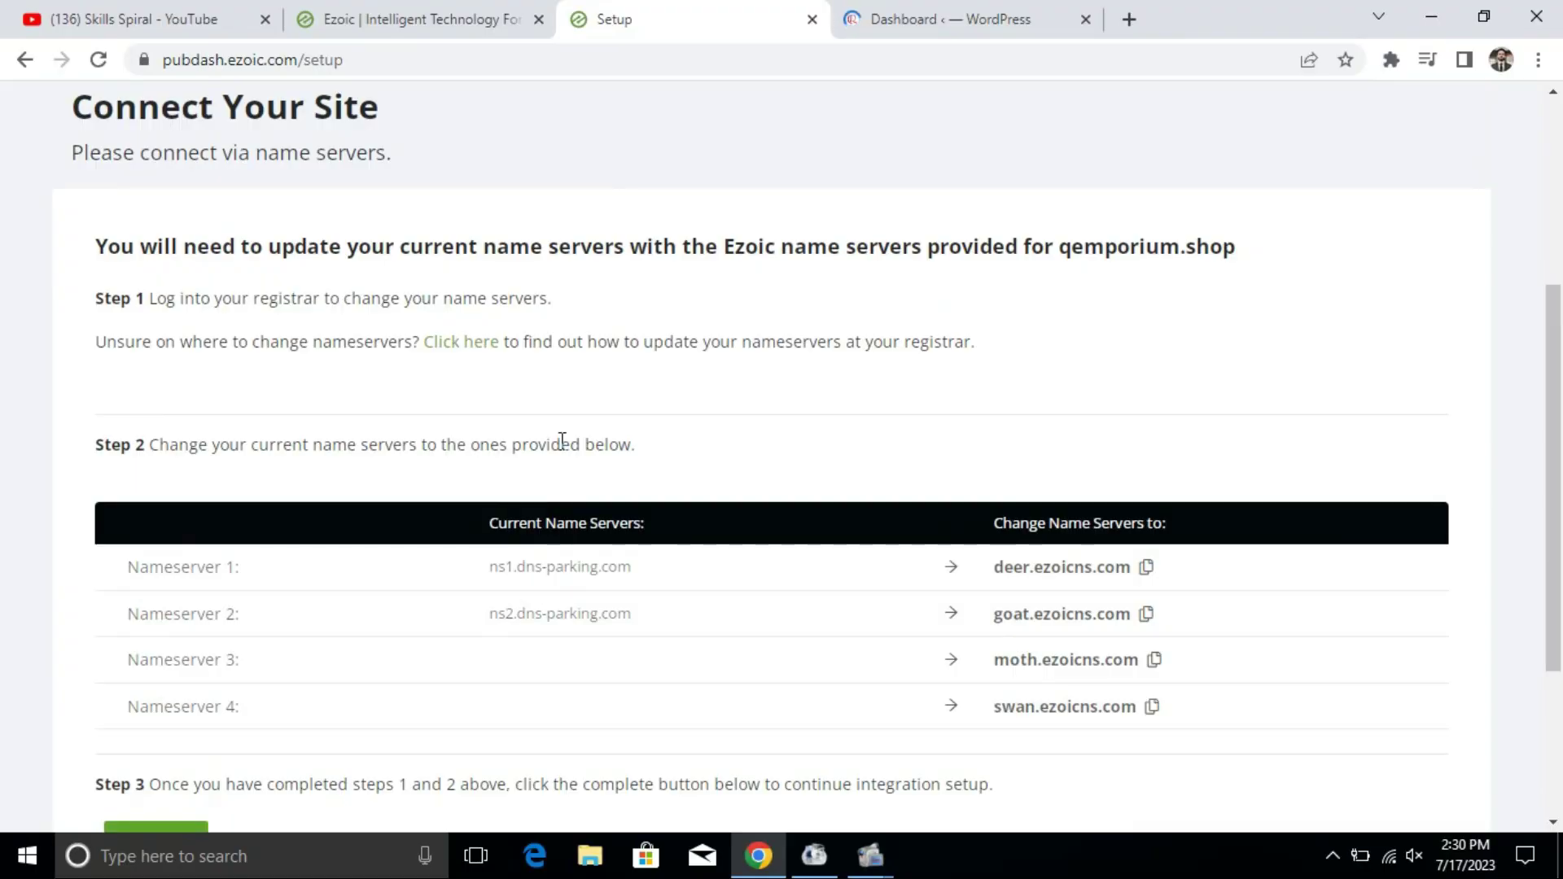
Open the registrar name server help link in a new tab
{"action": "right_click", "coordinate": [444, 340]}
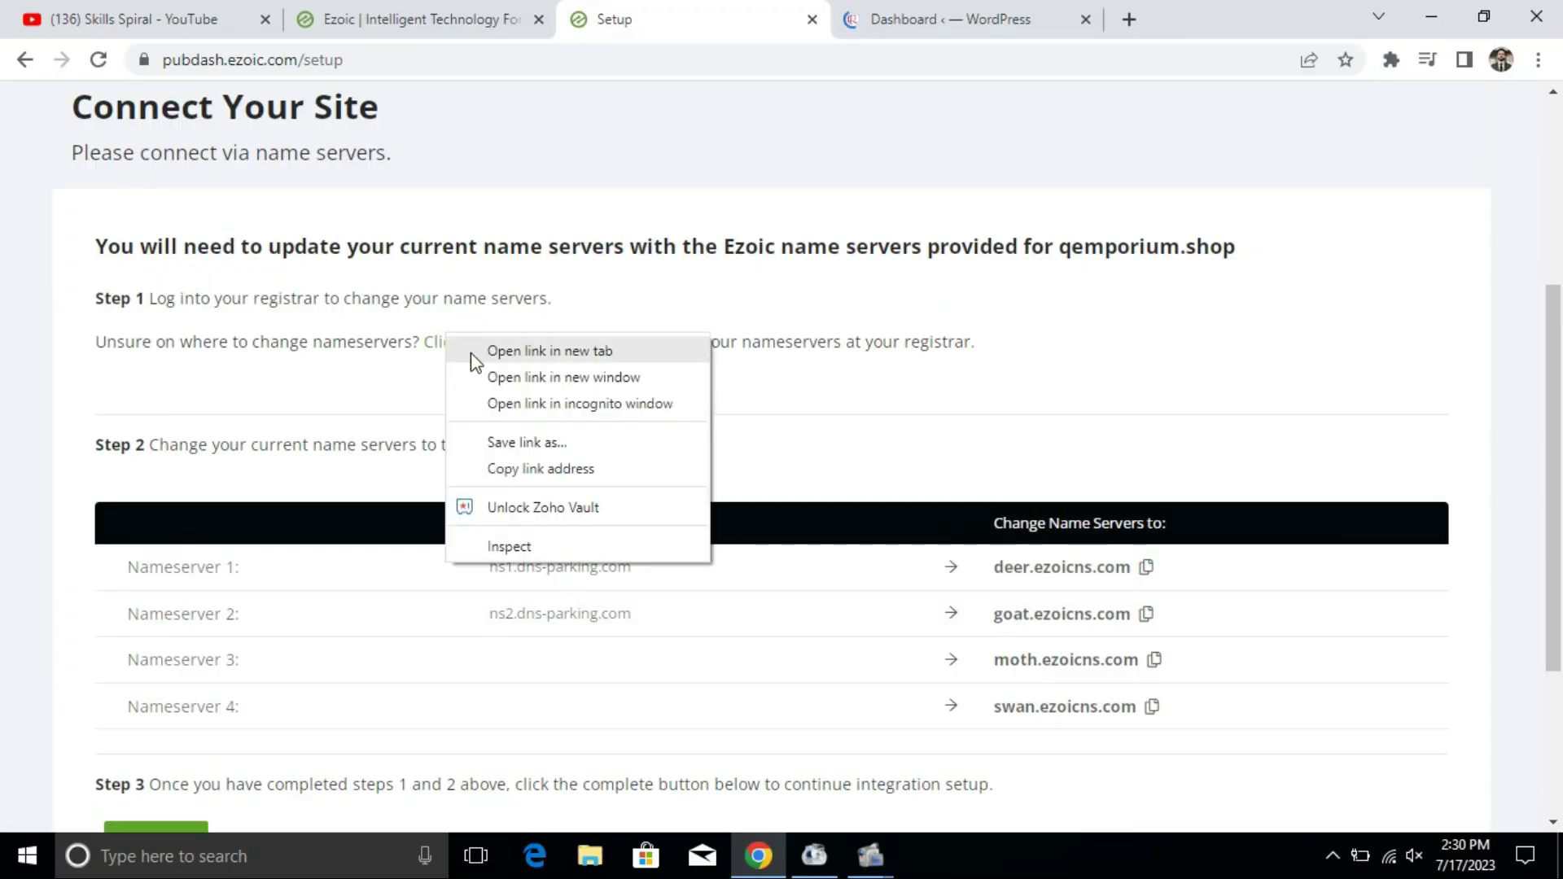
{"action": "left_click", "coordinate": [471, 353]}
{"action": "left_click", "coordinate": [808, 9]}
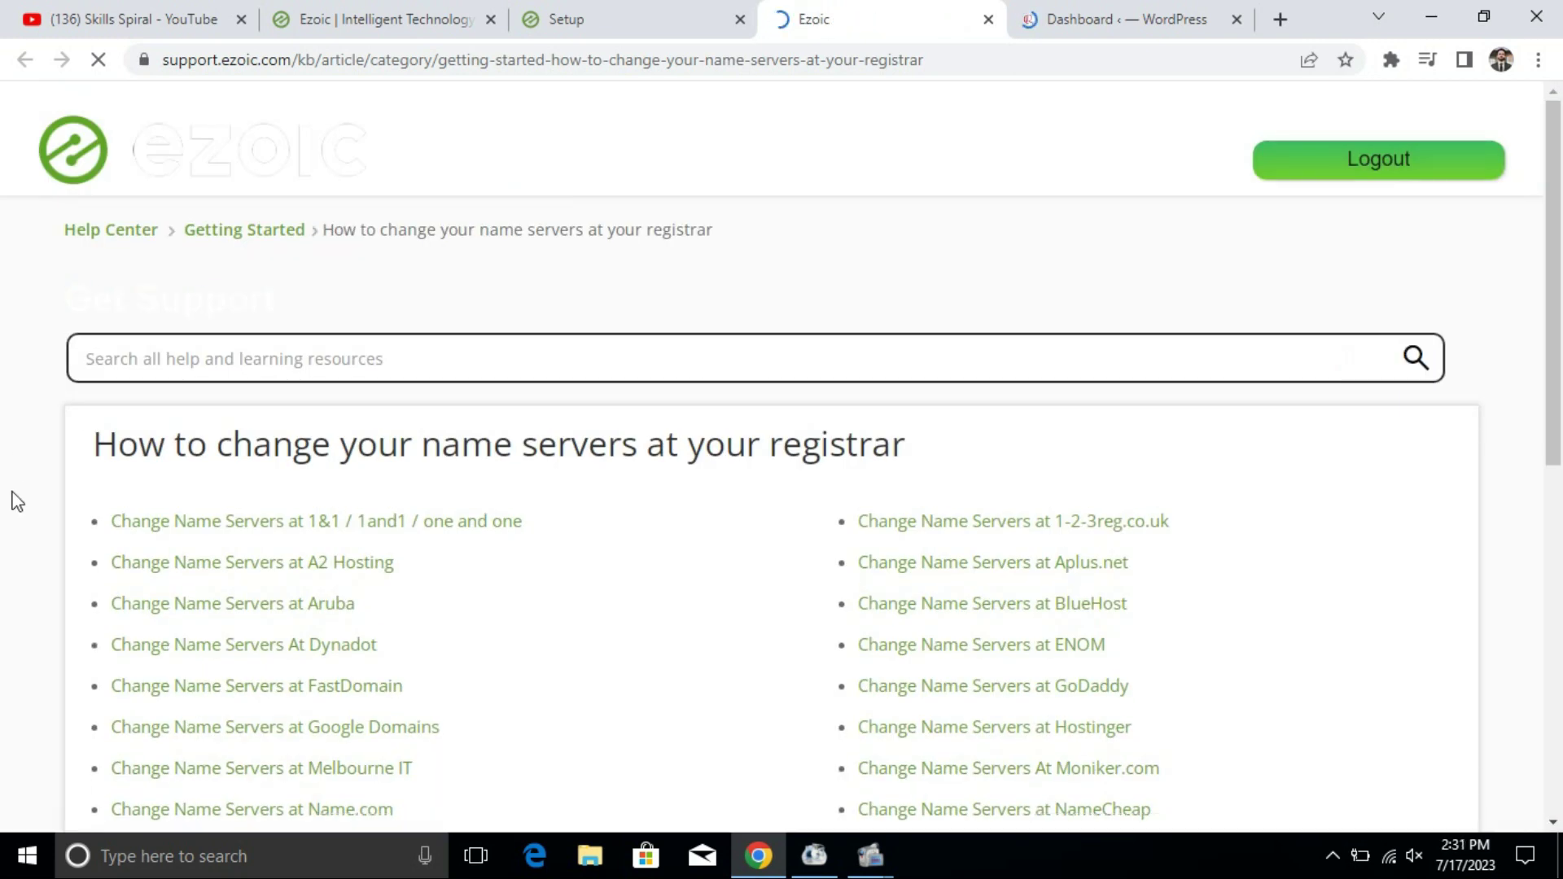
{"action": "scroll", "coordinate": [16, 501], "scroll_direction": "down", "scroll_amount": 1}
{"action": "scroll", "coordinate": [16, 500], "scroll_direction": "down", "scroll_amount": 3}
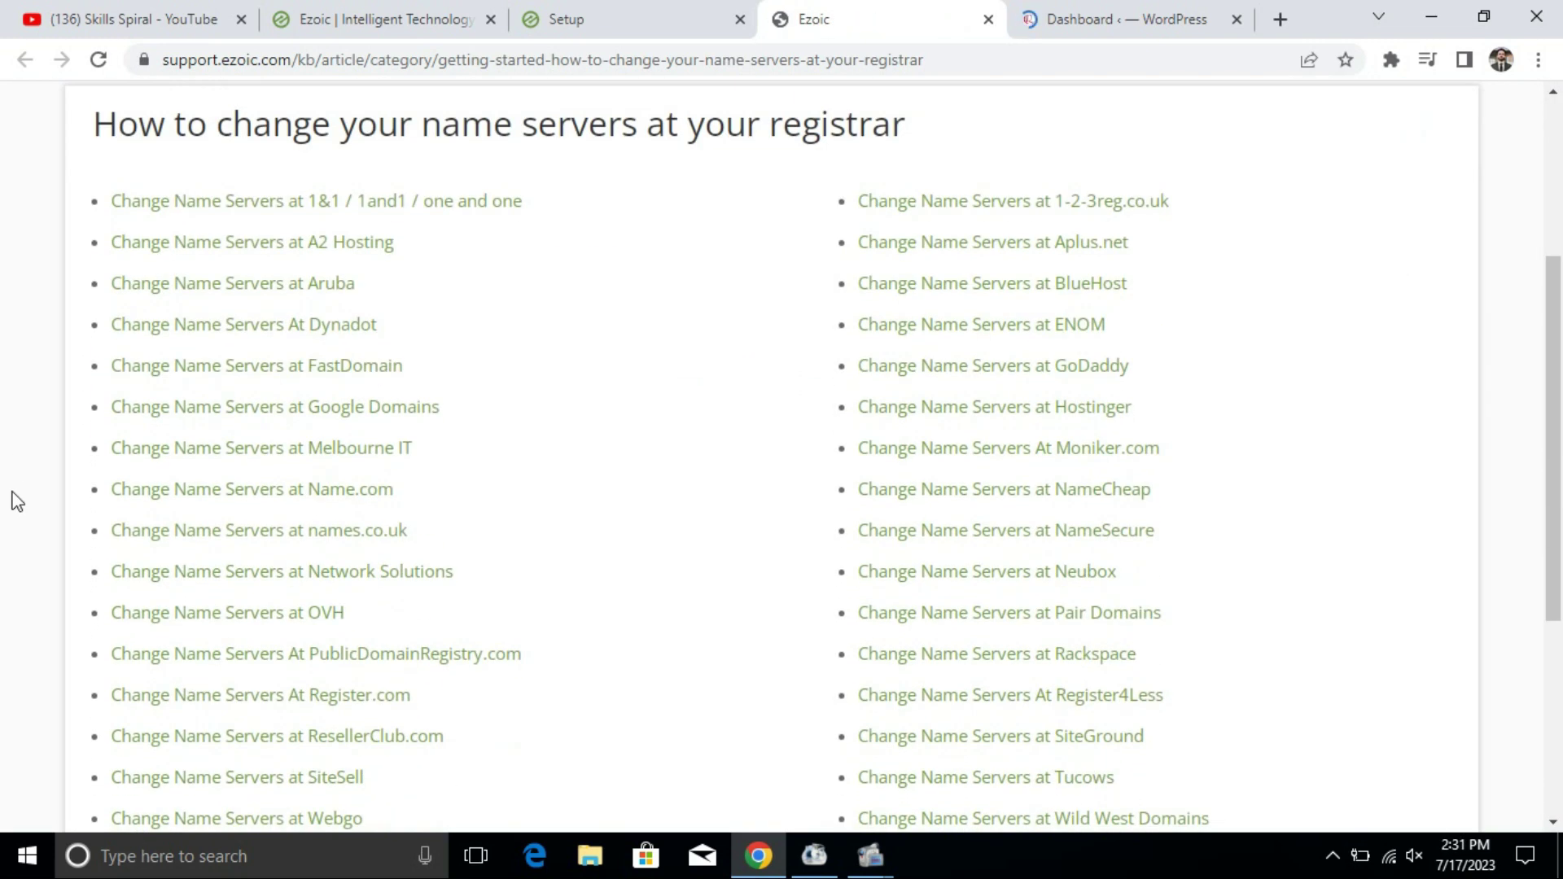
{"action": "scroll", "coordinate": [16, 501], "scroll_direction": "down", "scroll_amount": 1}
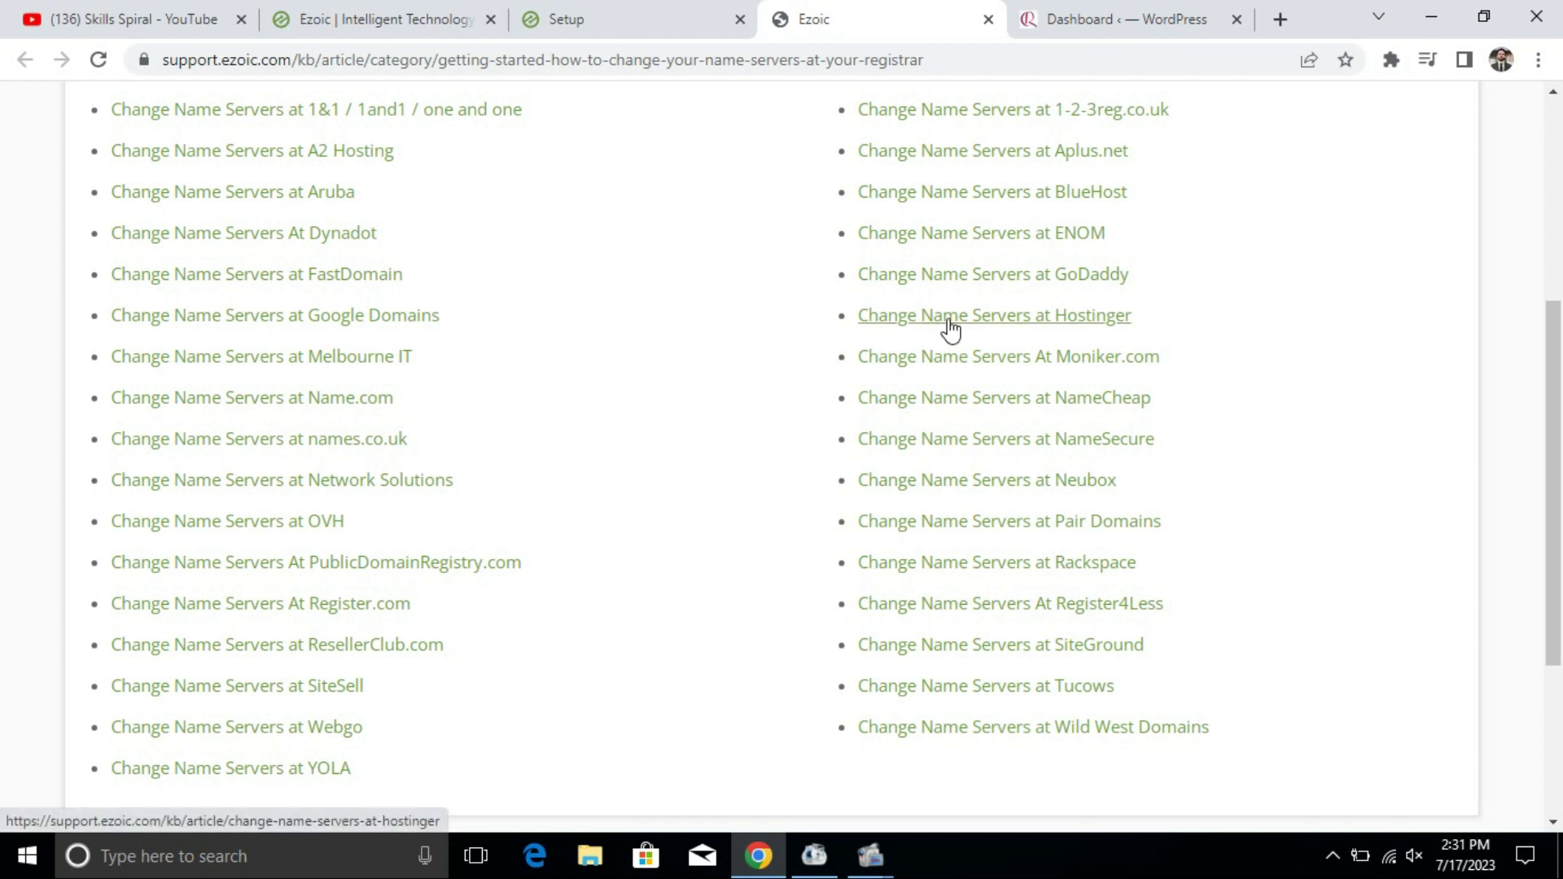
Read the Change Name Servers at Hostinger article and close the WordPress dashboard tab
{"action": "left_click", "coordinate": [950, 328]}
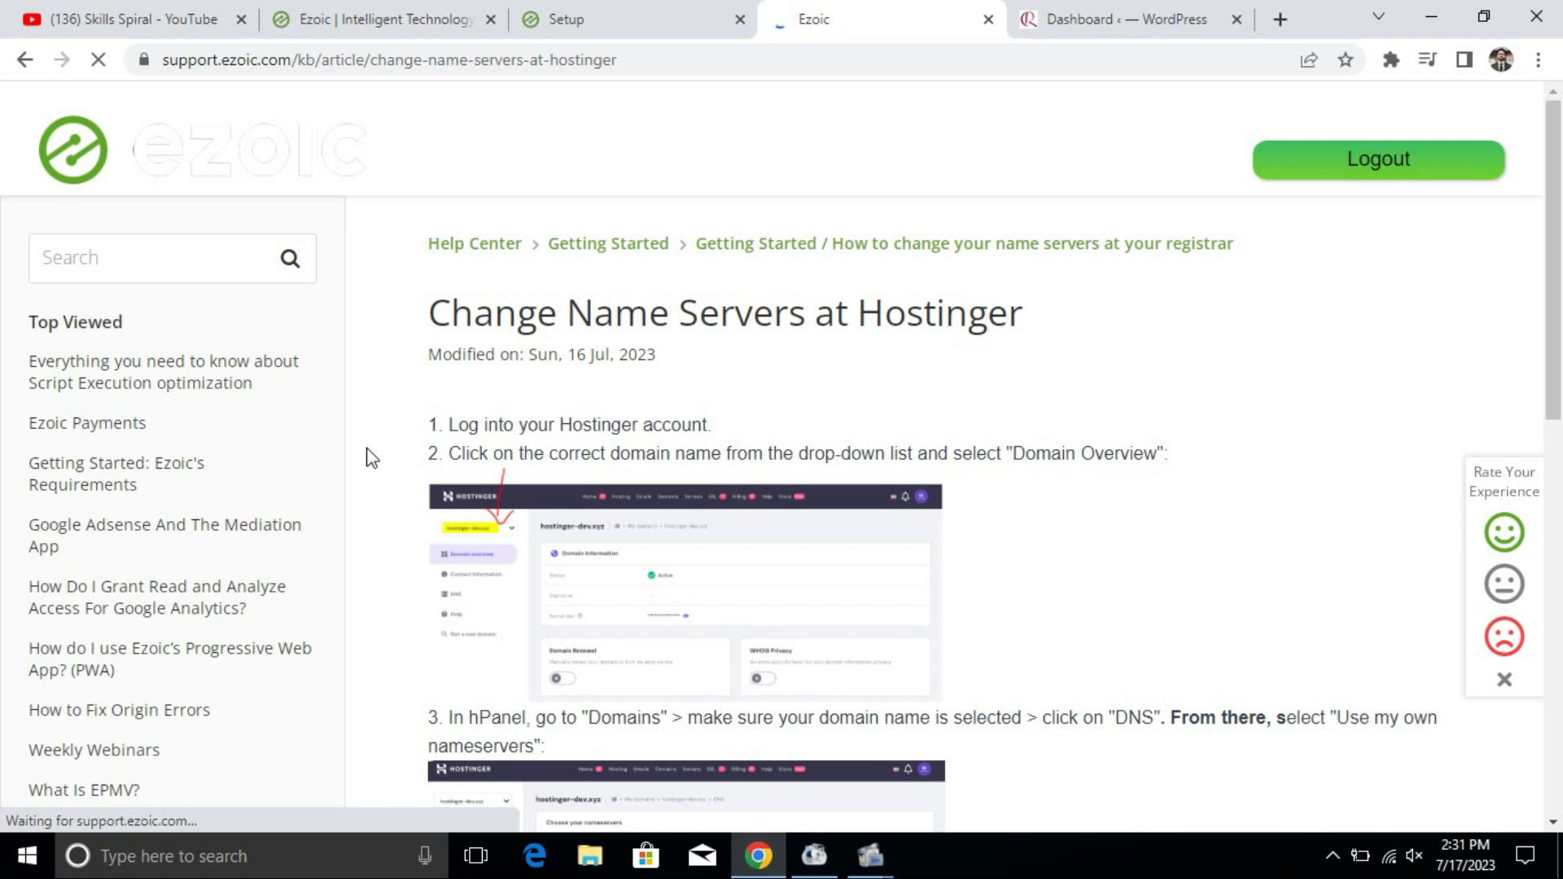
{"action": "scroll", "coordinate": [368, 457], "scroll_direction": "down", "scroll_amount": 3}
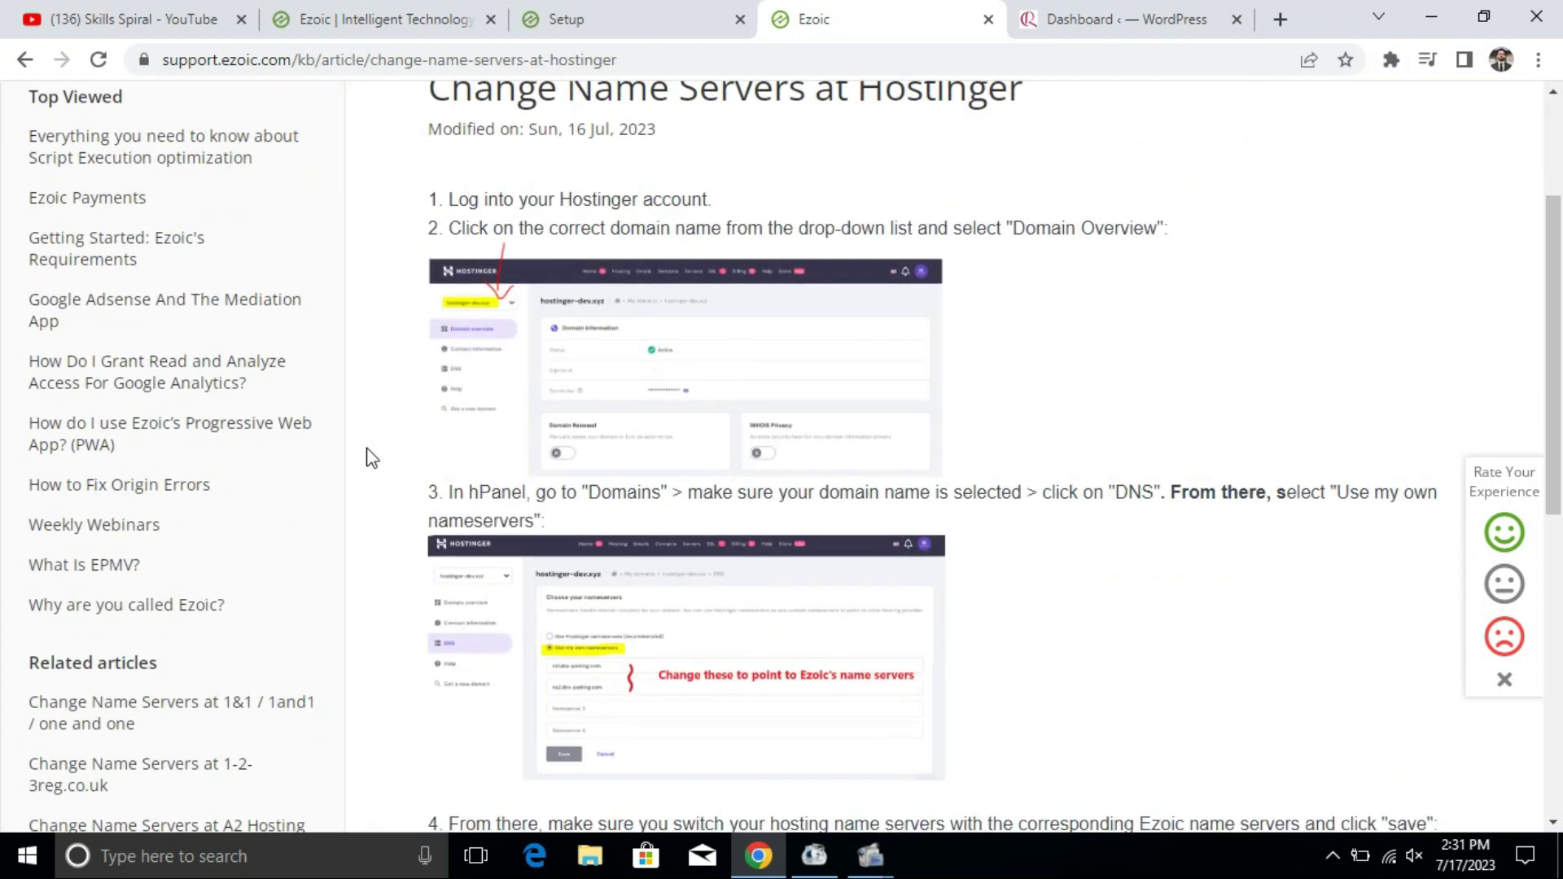
{"action": "scroll", "coordinate": [368, 457], "scroll_direction": "down", "scroll_amount": 1}
{"action": "scroll", "coordinate": [368, 458], "scroll_direction": "down", "scroll_amount": 4}
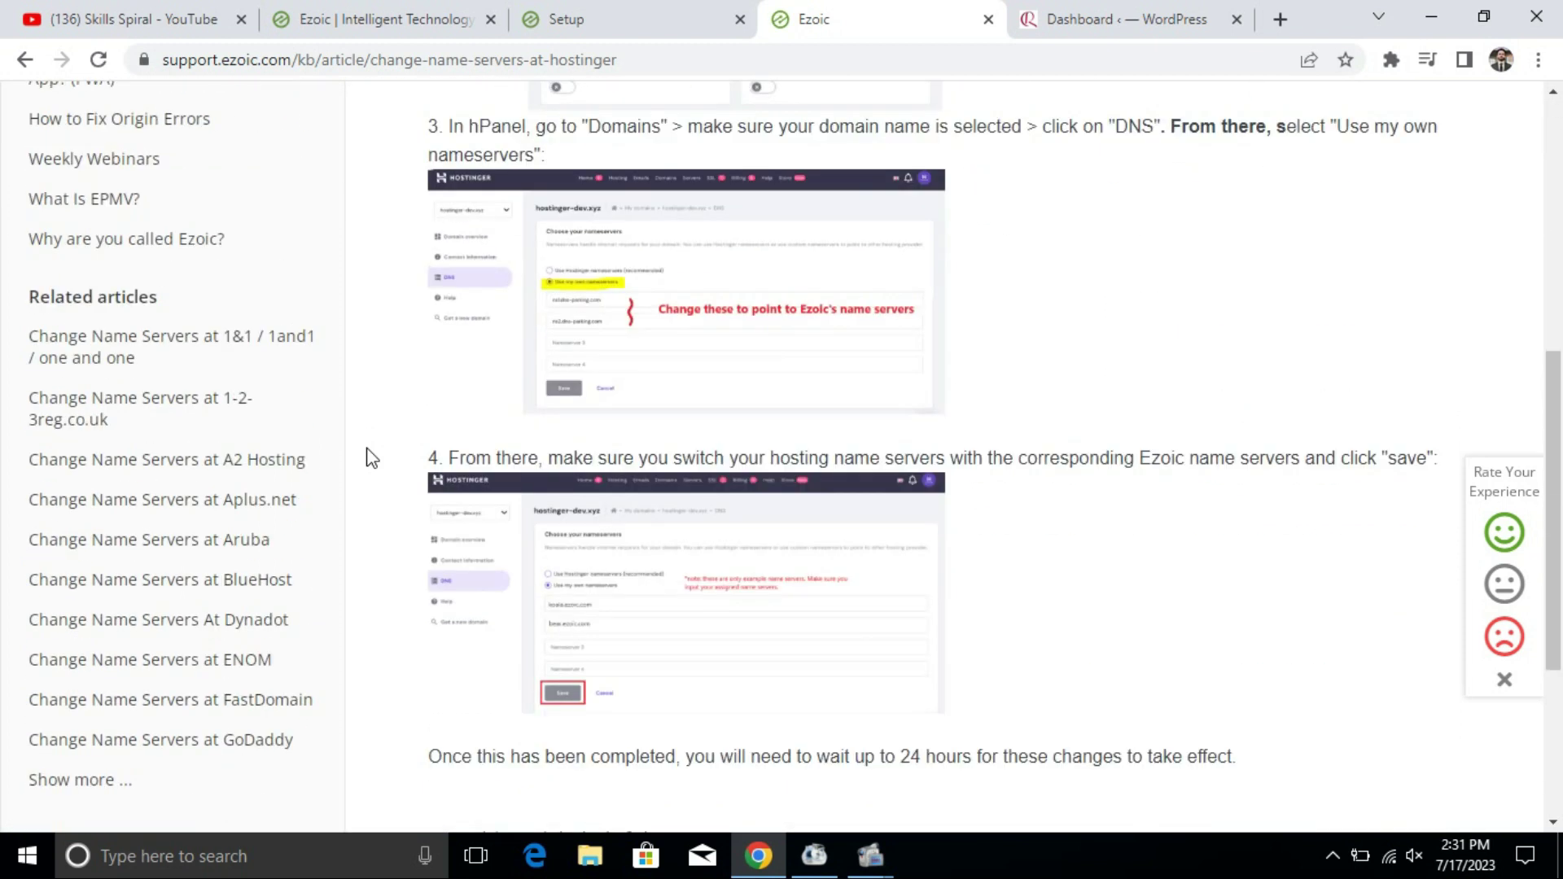
{"action": "scroll", "coordinate": [368, 458], "scroll_direction": "down", "scroll_amount": 3}
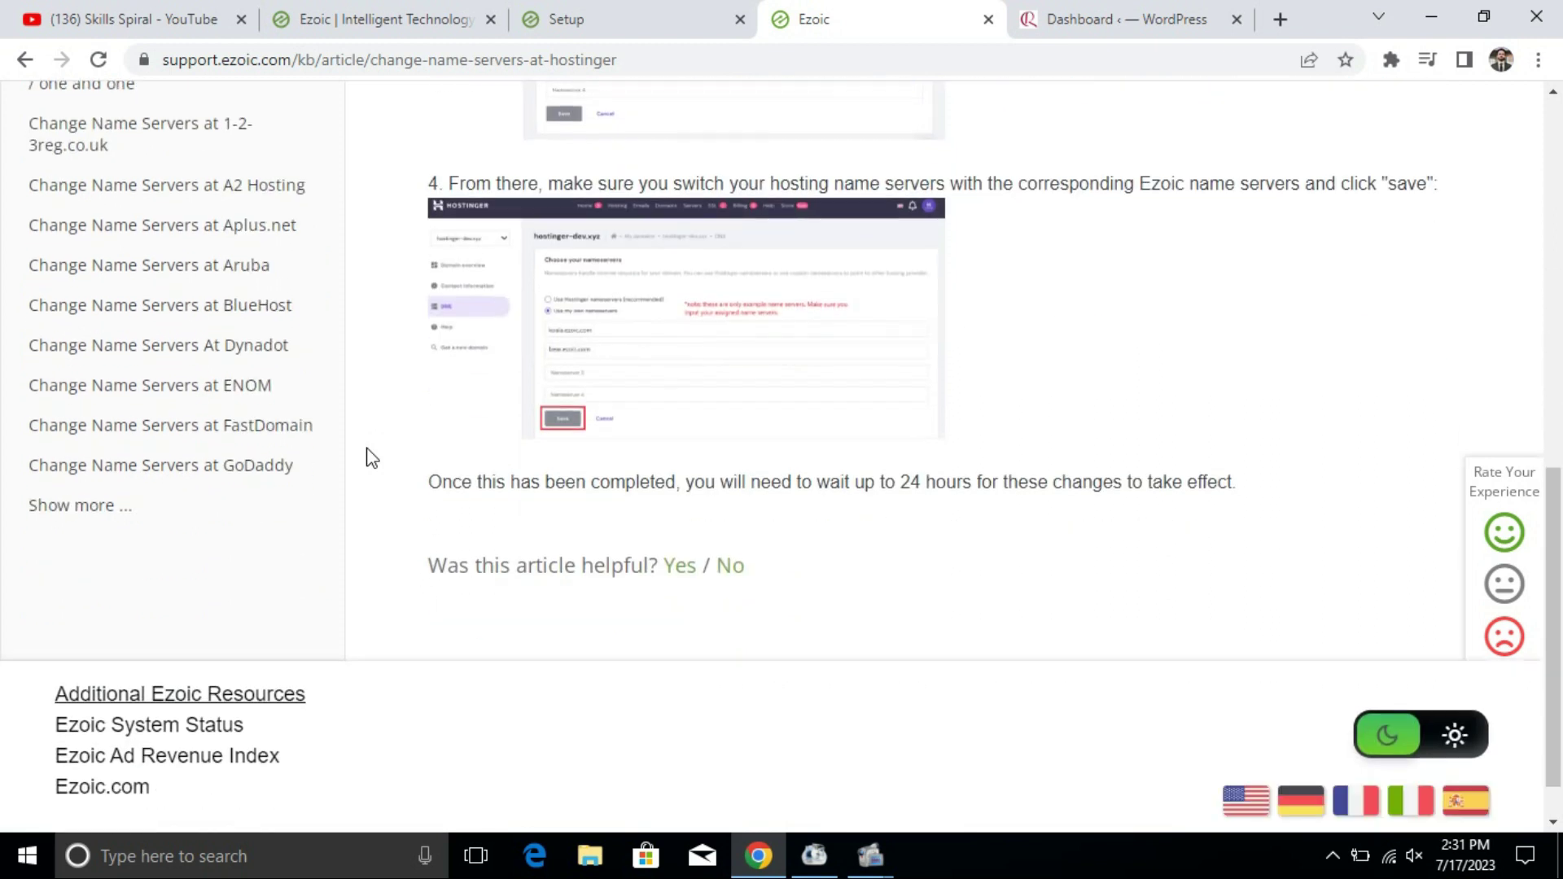
{"action": "scroll", "coordinate": [368, 457], "scroll_direction": "up", "scroll_amount": 10}
{"action": "left_click", "coordinate": [1237, 19]}
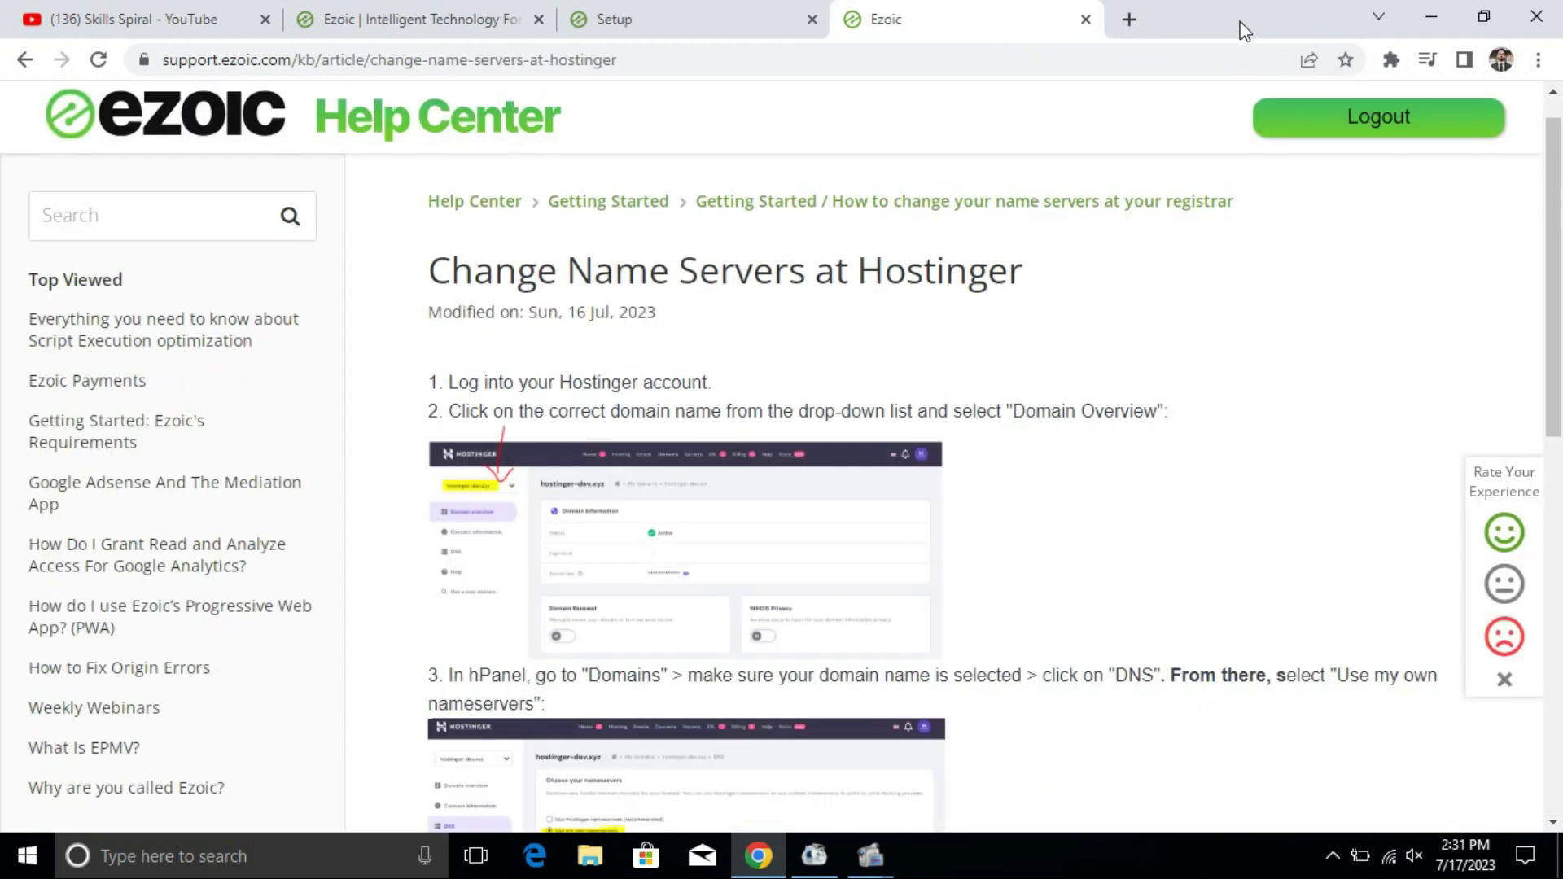
Search Hostinger in a new tab and log into hPanel, dismissing the two-factor prompt
{"action": "left_click", "coordinate": [1145, 25]}
{"action": "type", "text": "hosti"}
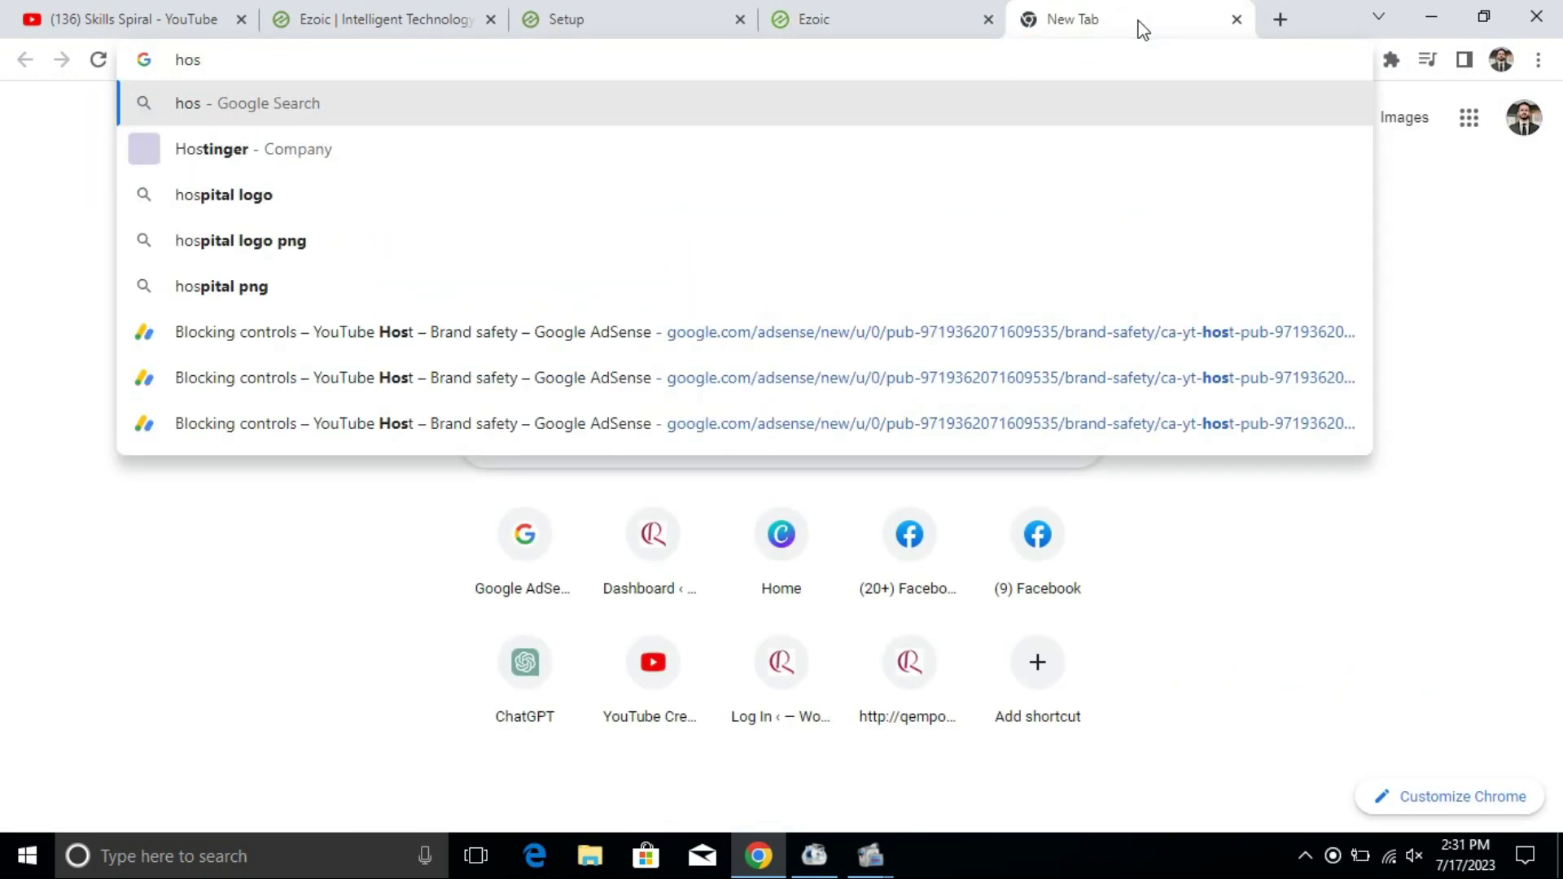
{"action": "type", "text": "n"}
{"action": "key", "text": "Down"}
{"action": "key", "text": "Return"}
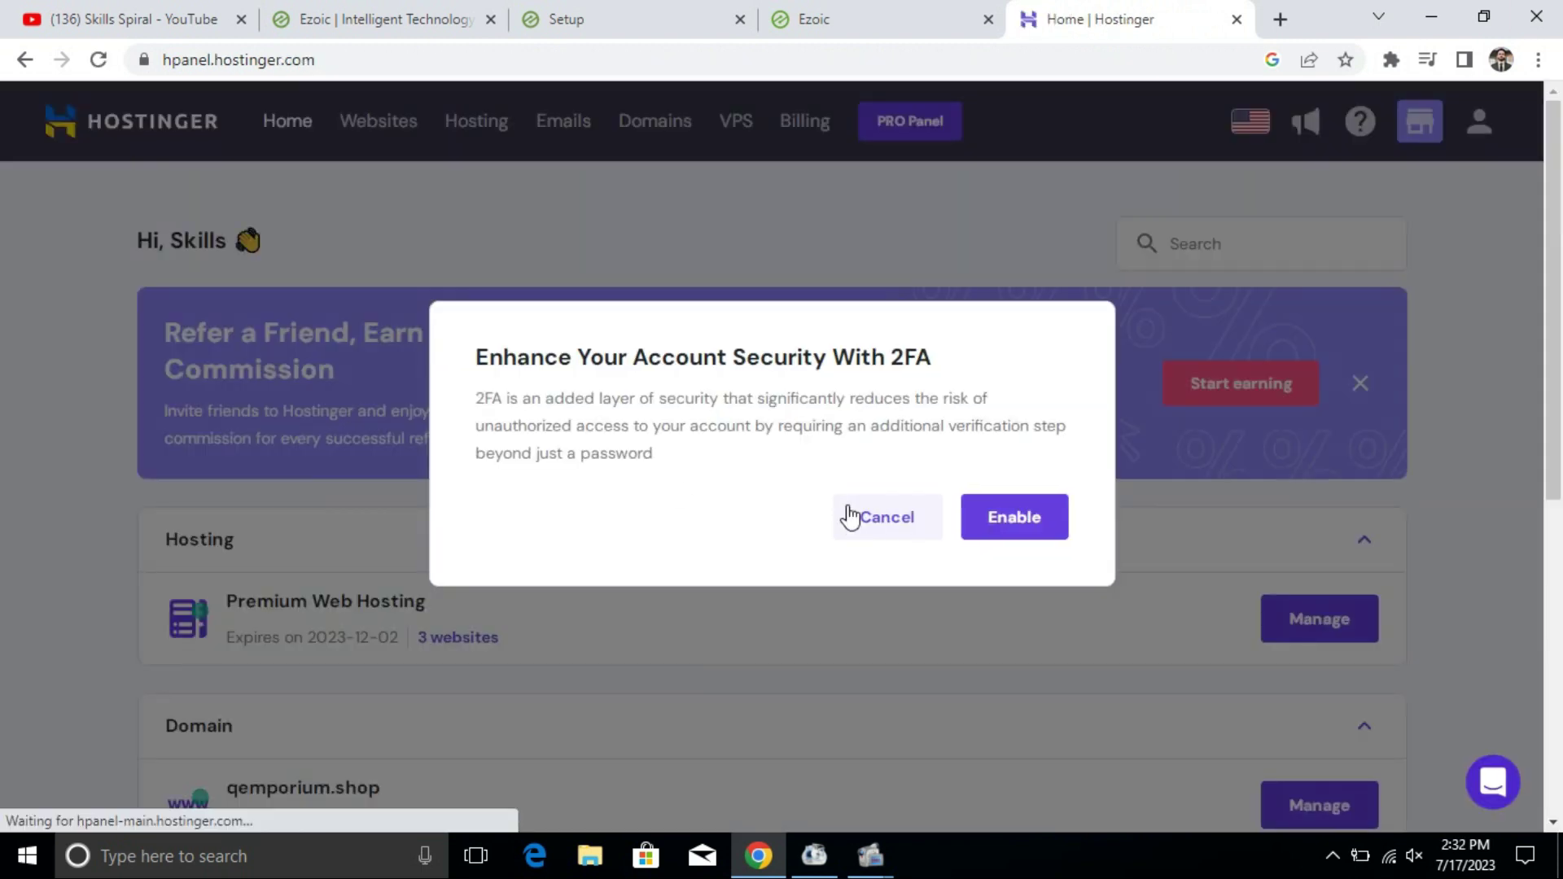
{"action": "left_click", "coordinate": [843, 512]}
Launch qemporium.shop's WordPress admin from the Hostinger websites list, closing the survey popup
{"action": "left_click", "coordinate": [838, 17]}
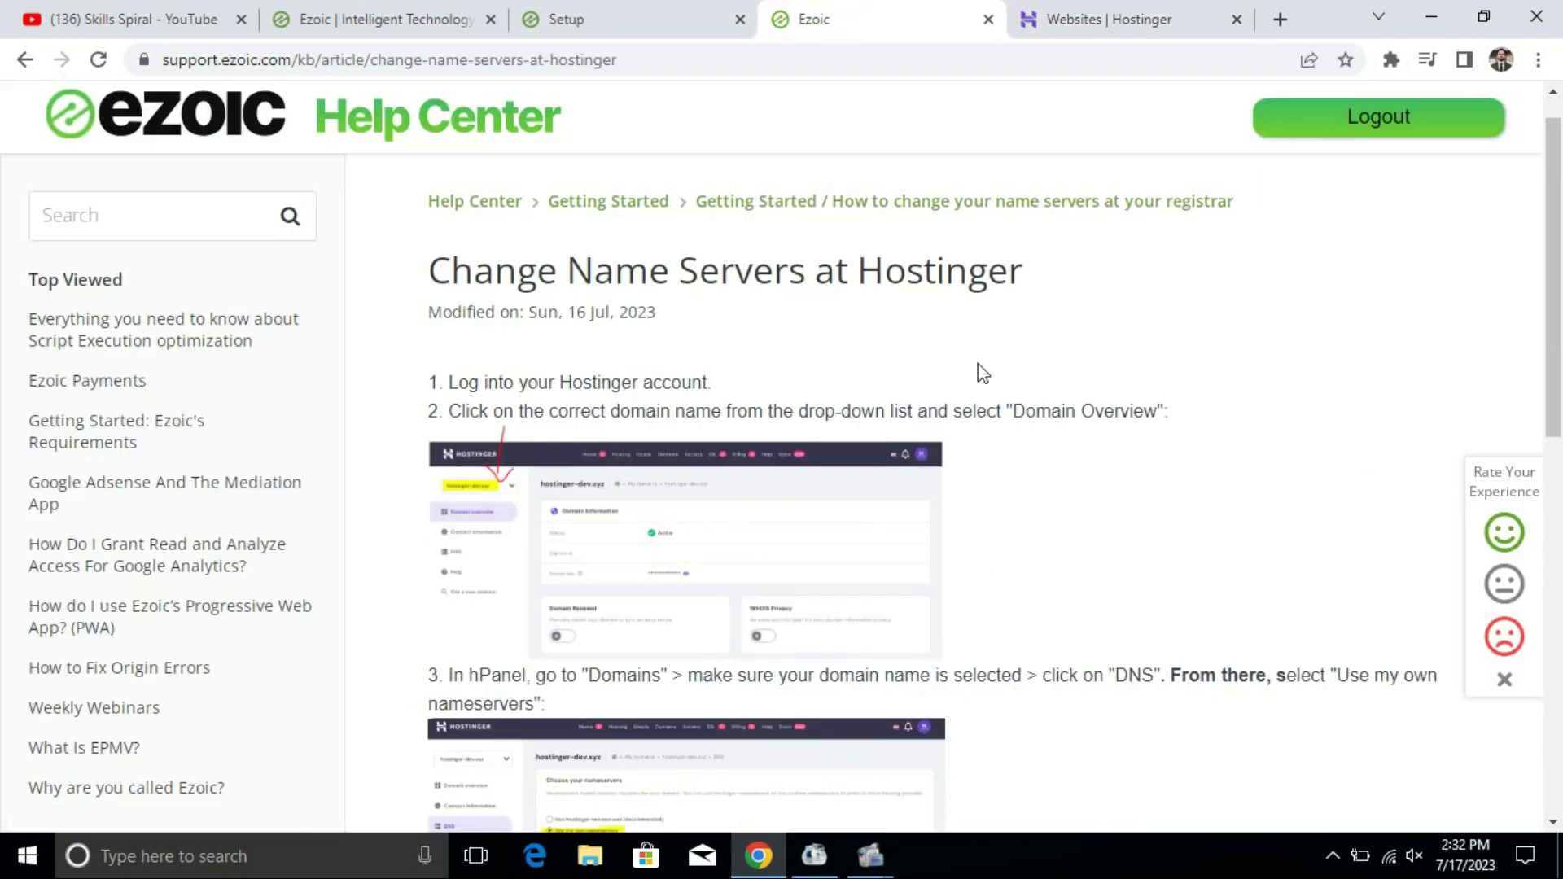
{"action": "left_click_drag", "start_coordinate": [1556, 295], "coordinate": [1559, 418]}
{"action": "left_click", "coordinate": [1058, 18]}
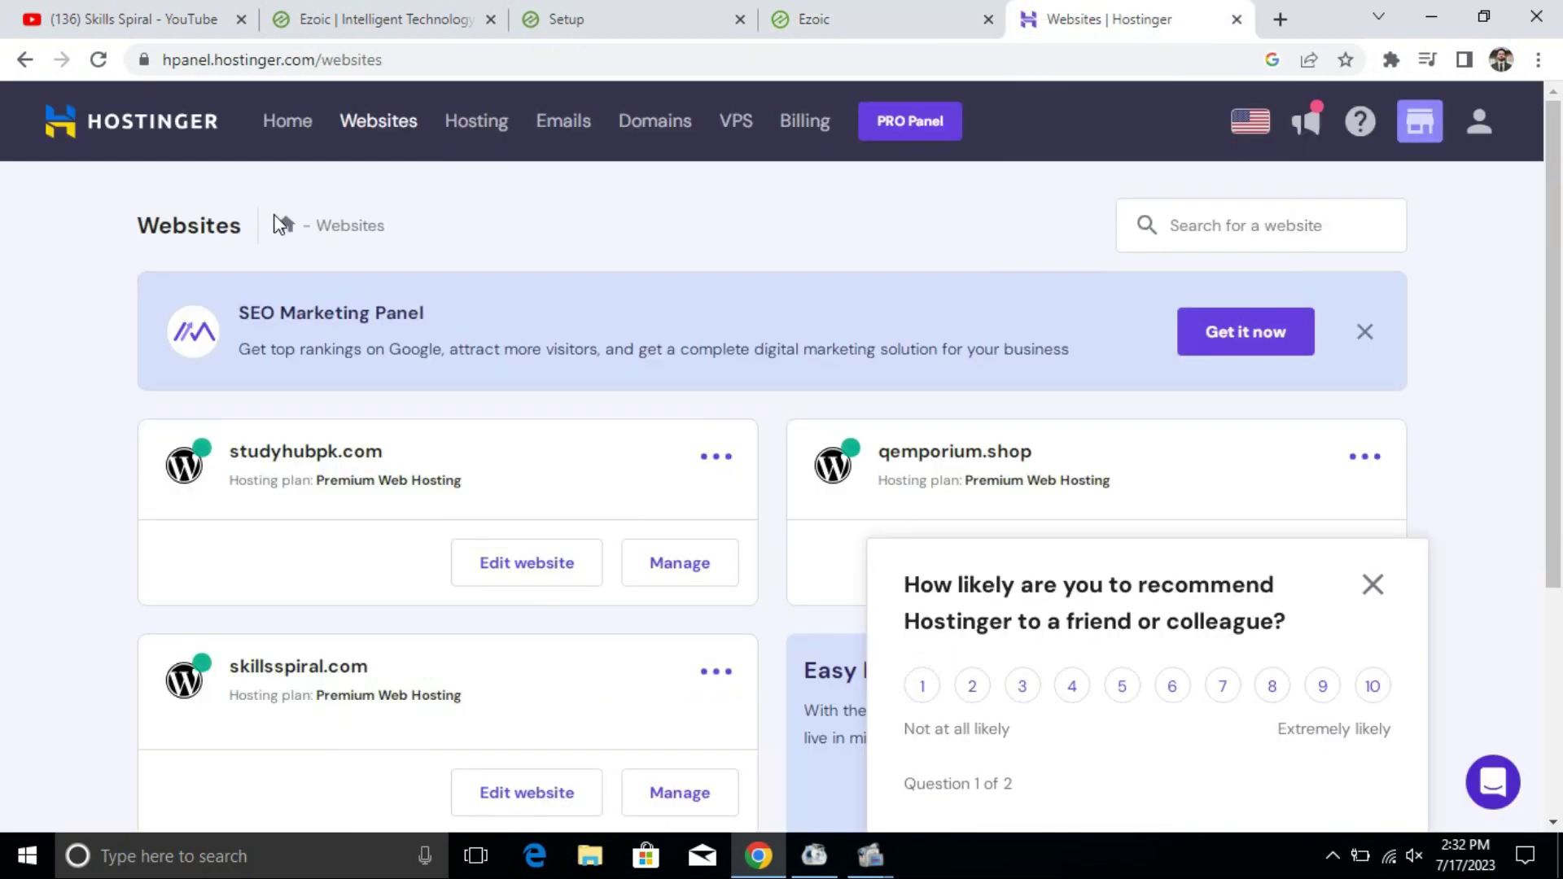
{"action": "scroll", "coordinate": [57, 394], "scroll_direction": "down", "scroll_amount": 3}
{"action": "scroll", "coordinate": [57, 393], "scroll_direction": "up", "scroll_amount": 1}
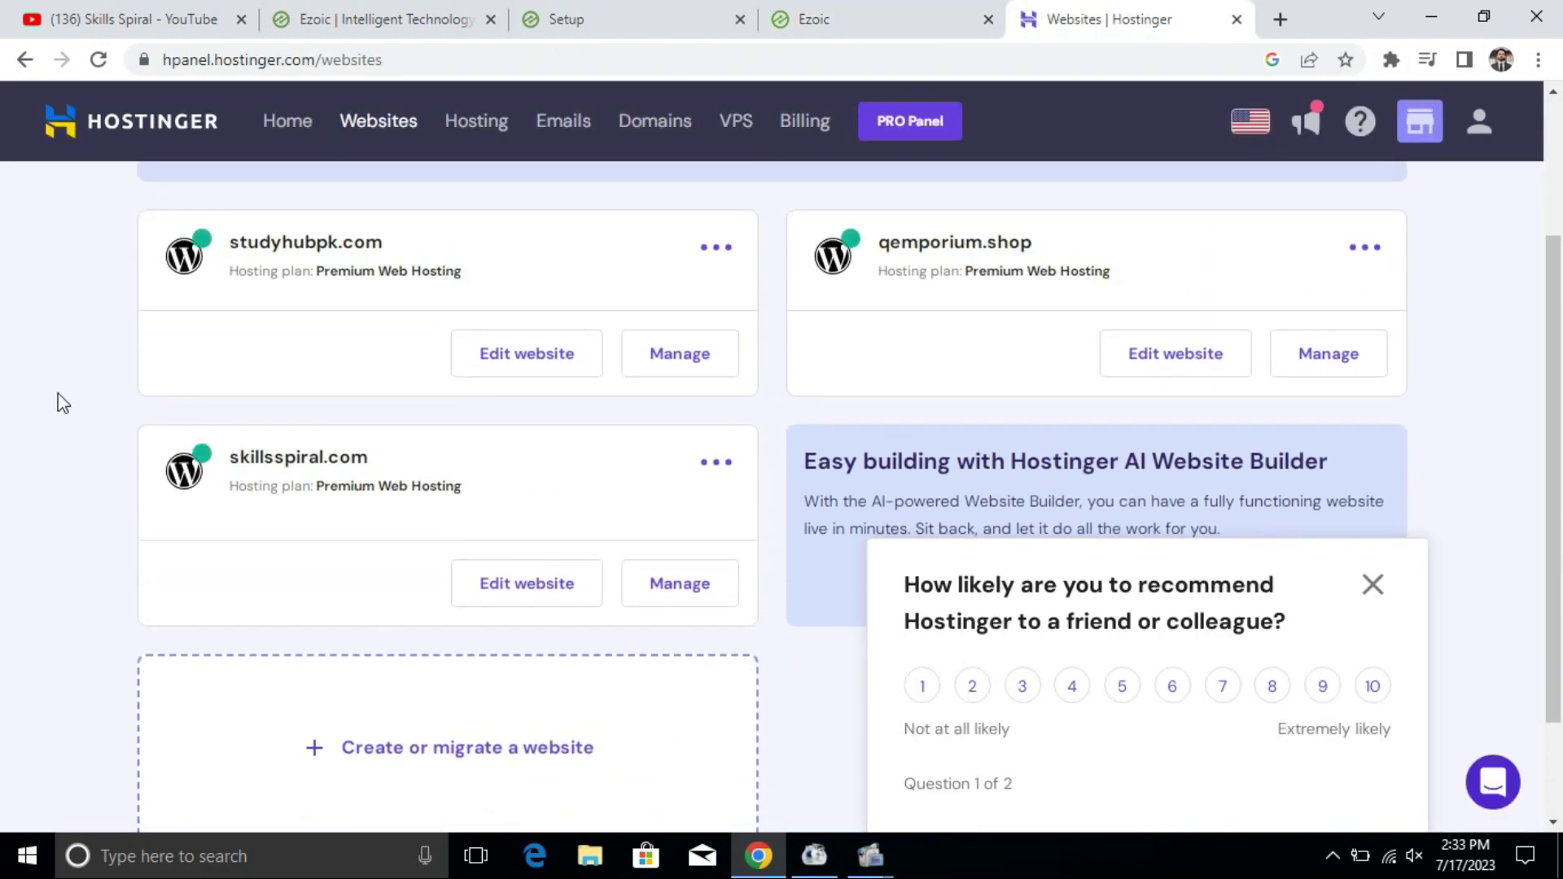
{"action": "left_click", "coordinate": [1175, 353]}
{"action": "left_click", "coordinate": [1374, 586]}
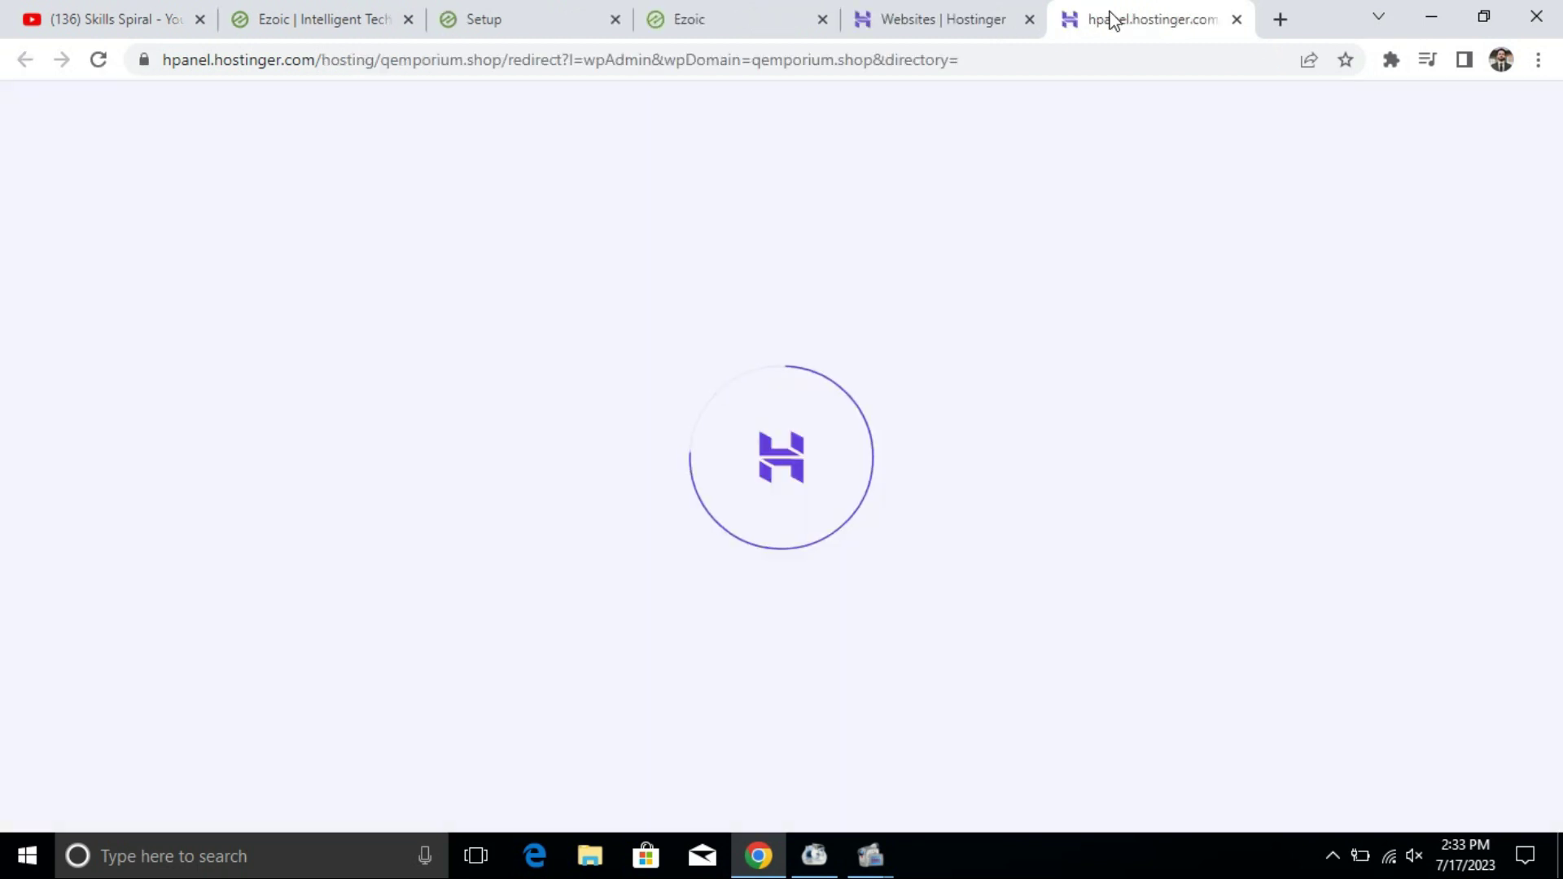
Return to Ezoic's nameserver list and copy deer.ezoicns.com
{"action": "left_click", "coordinate": [766, 21]}
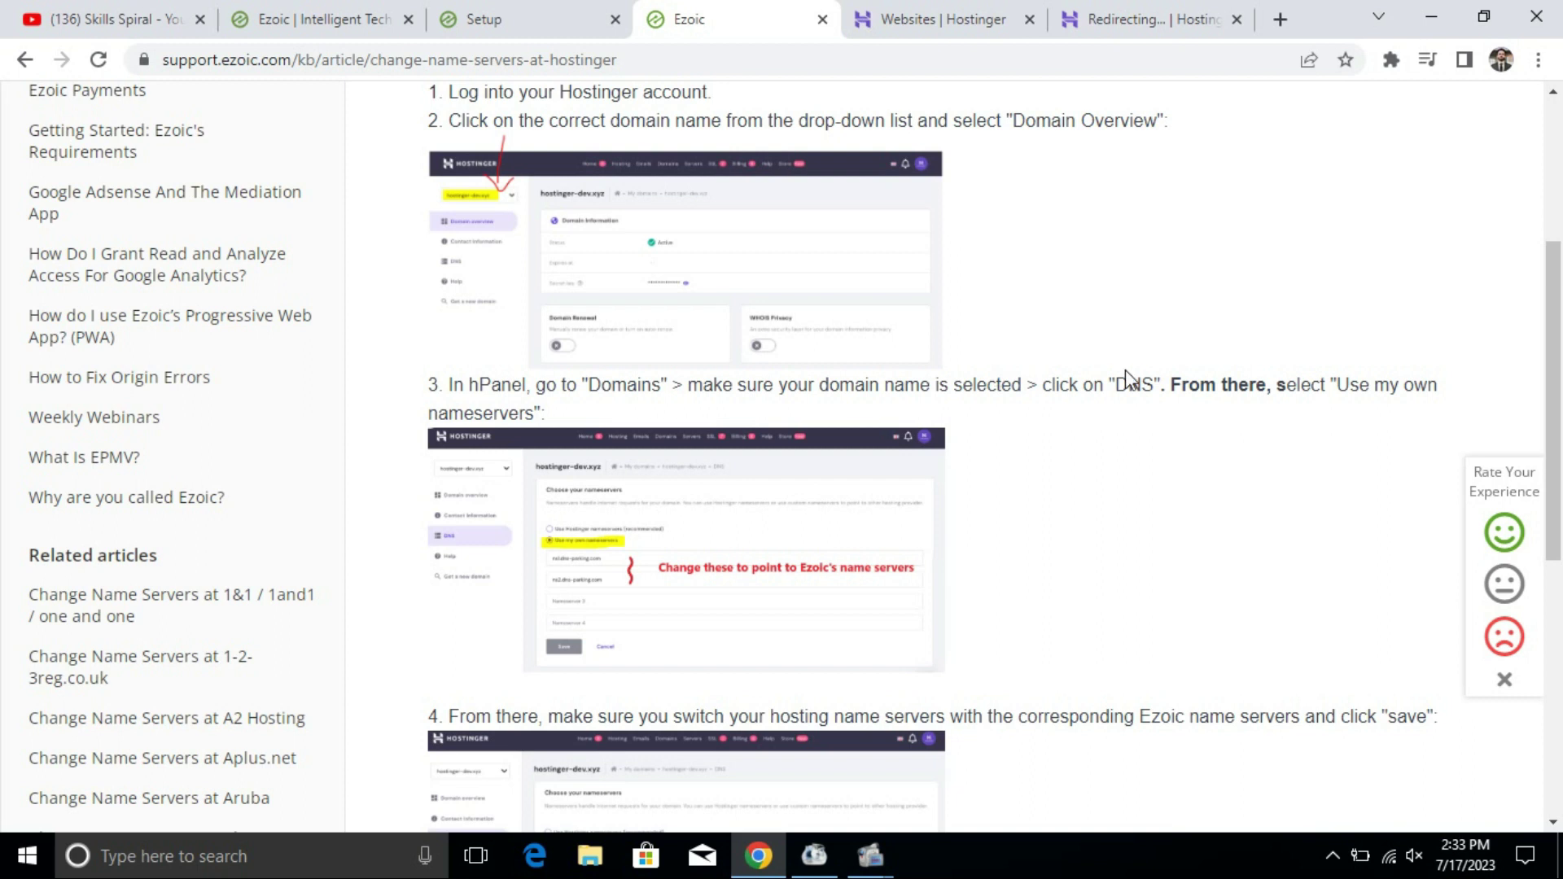
{"action": "scroll", "coordinate": [1236, 394], "scroll_direction": "down", "scroll_amount": 3}
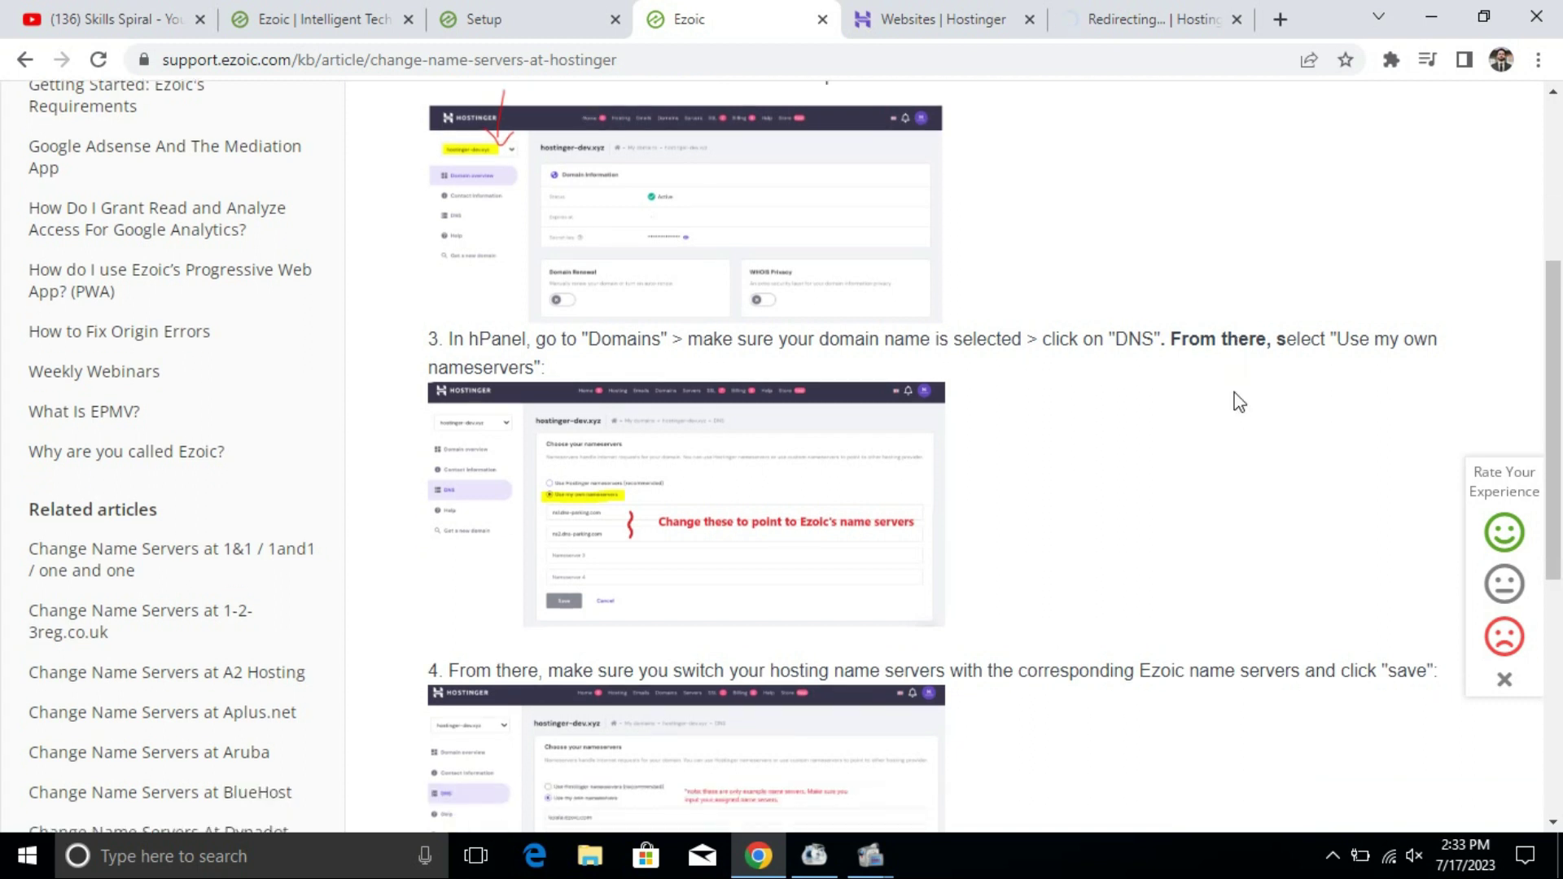
{"action": "scroll", "coordinate": [1236, 400], "scroll_direction": "down", "scroll_amount": 1}
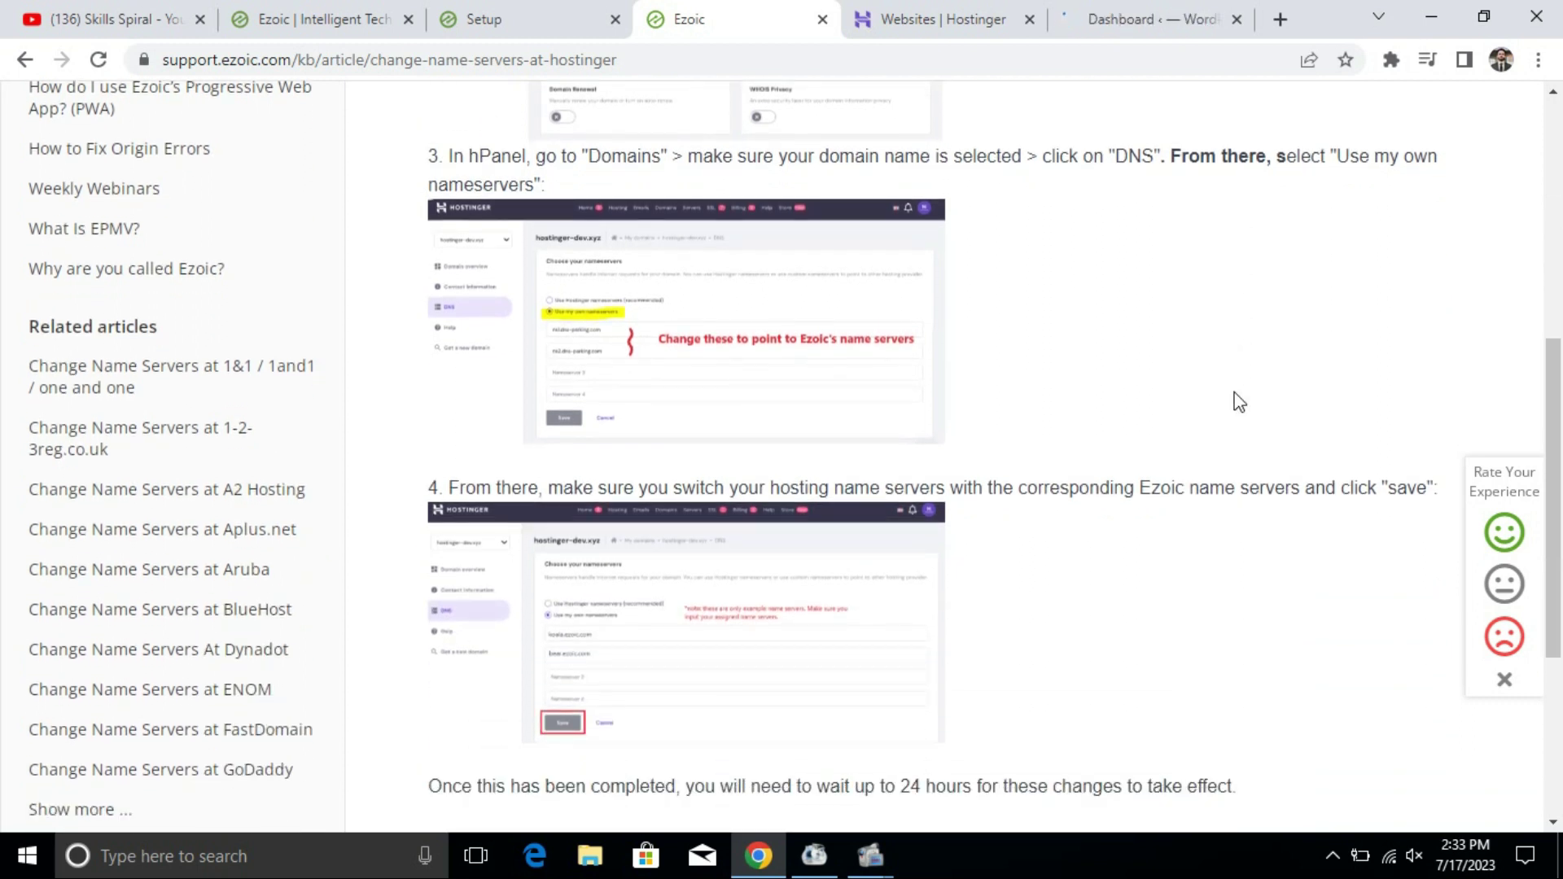
{"action": "scroll", "coordinate": [1233, 401], "scroll_direction": "down", "scroll_amount": 1}
{"action": "left_click", "coordinate": [493, 16]}
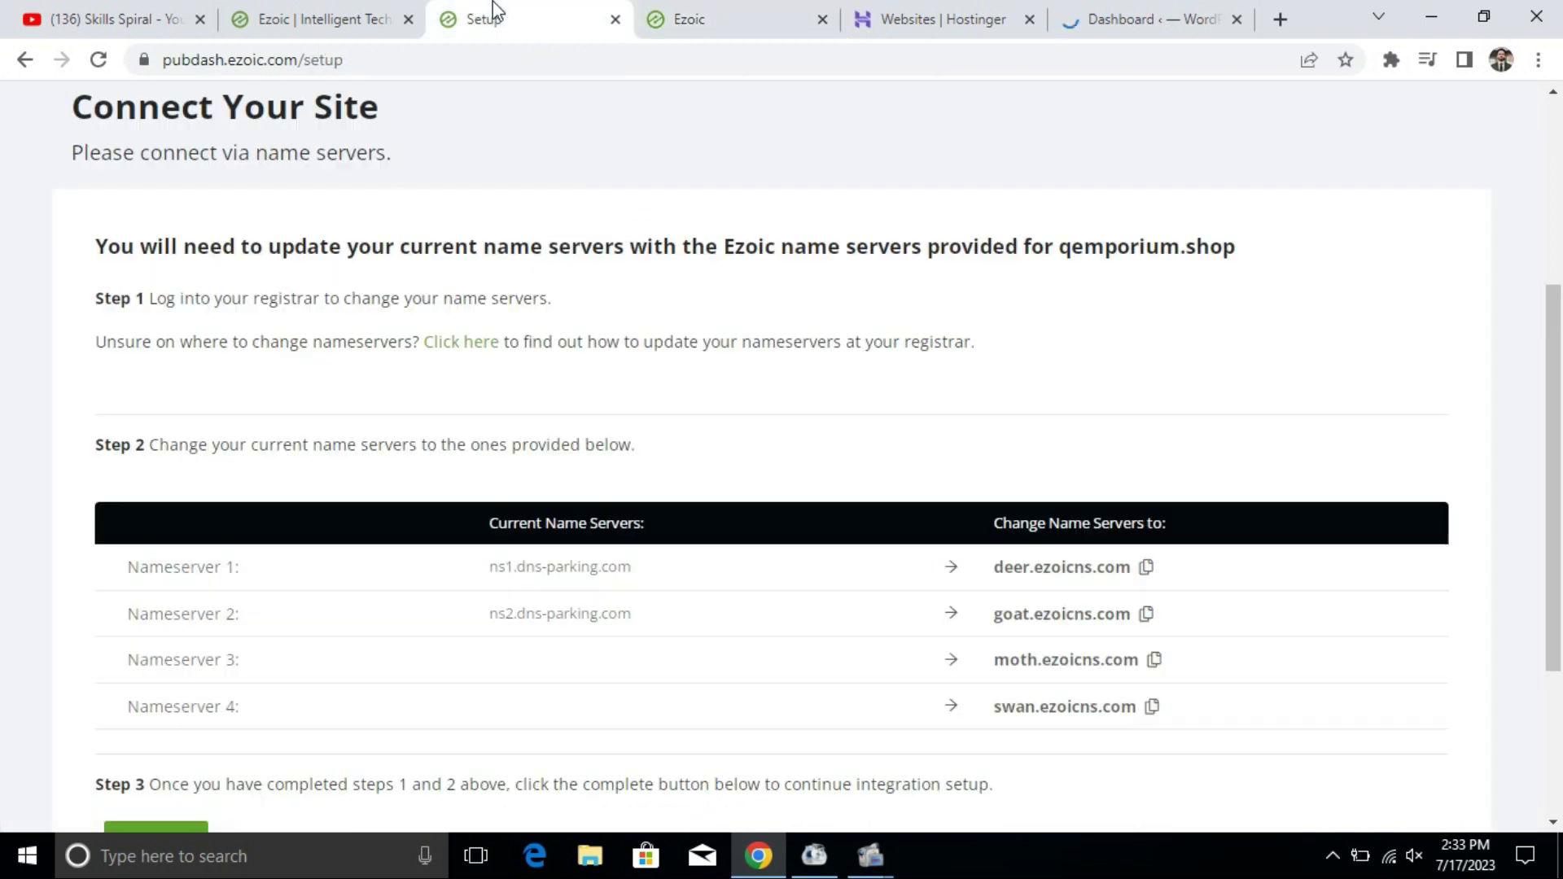
{"action": "left_click", "coordinate": [1145, 567]}
Open qemporium.shop's domain overview in hPanel and bring up the nameserver editing form
{"action": "left_click", "coordinate": [1156, 15]}
{"action": "left_click", "coordinate": [964, 10]}
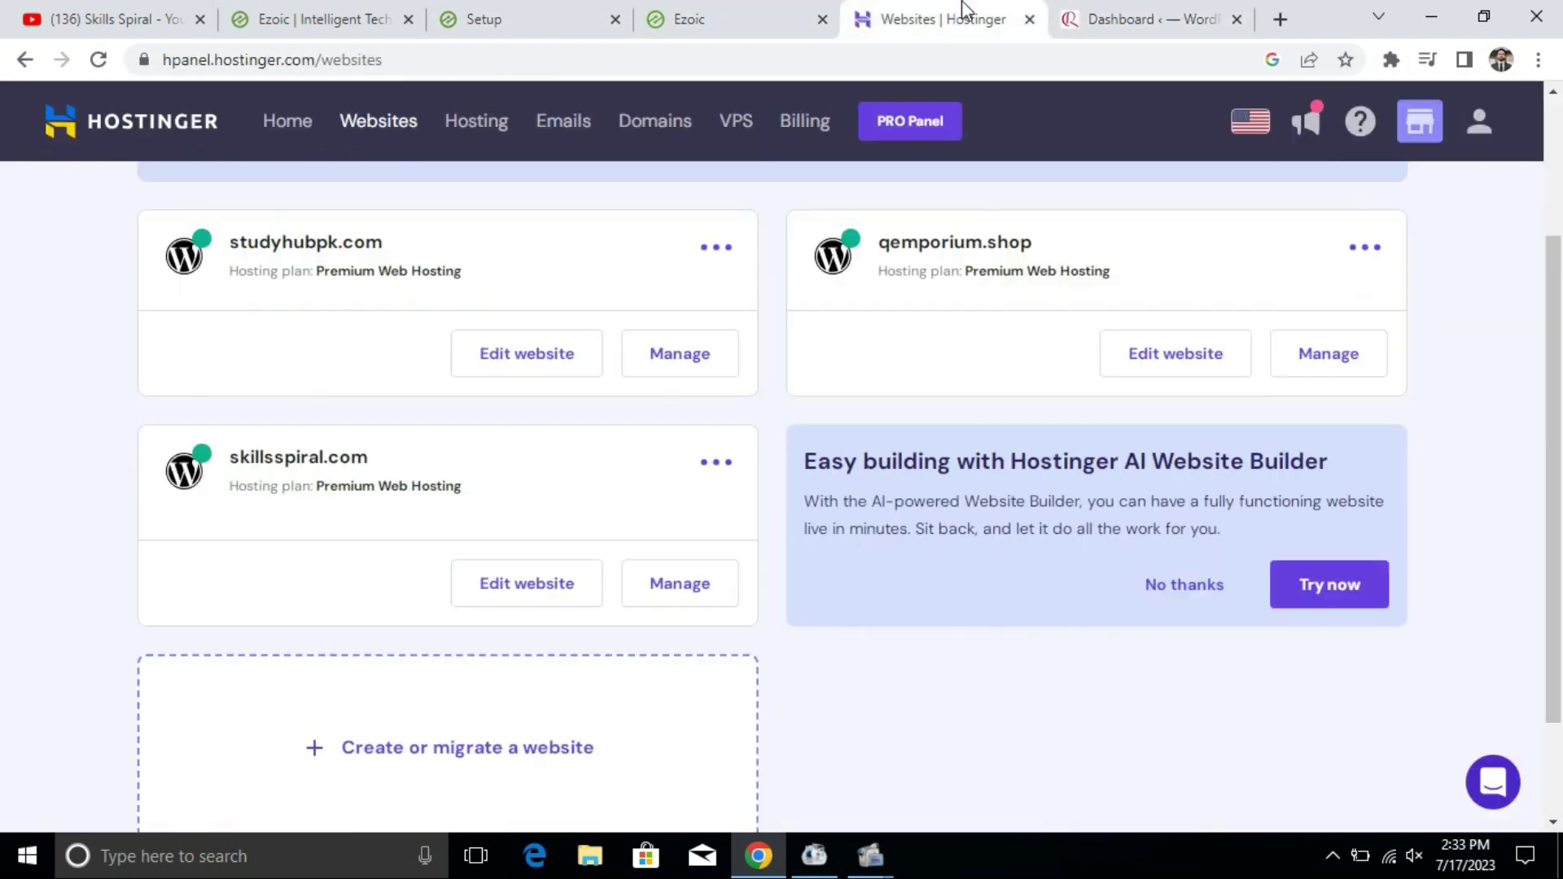
{"action": "left_click", "coordinate": [1148, 24]}
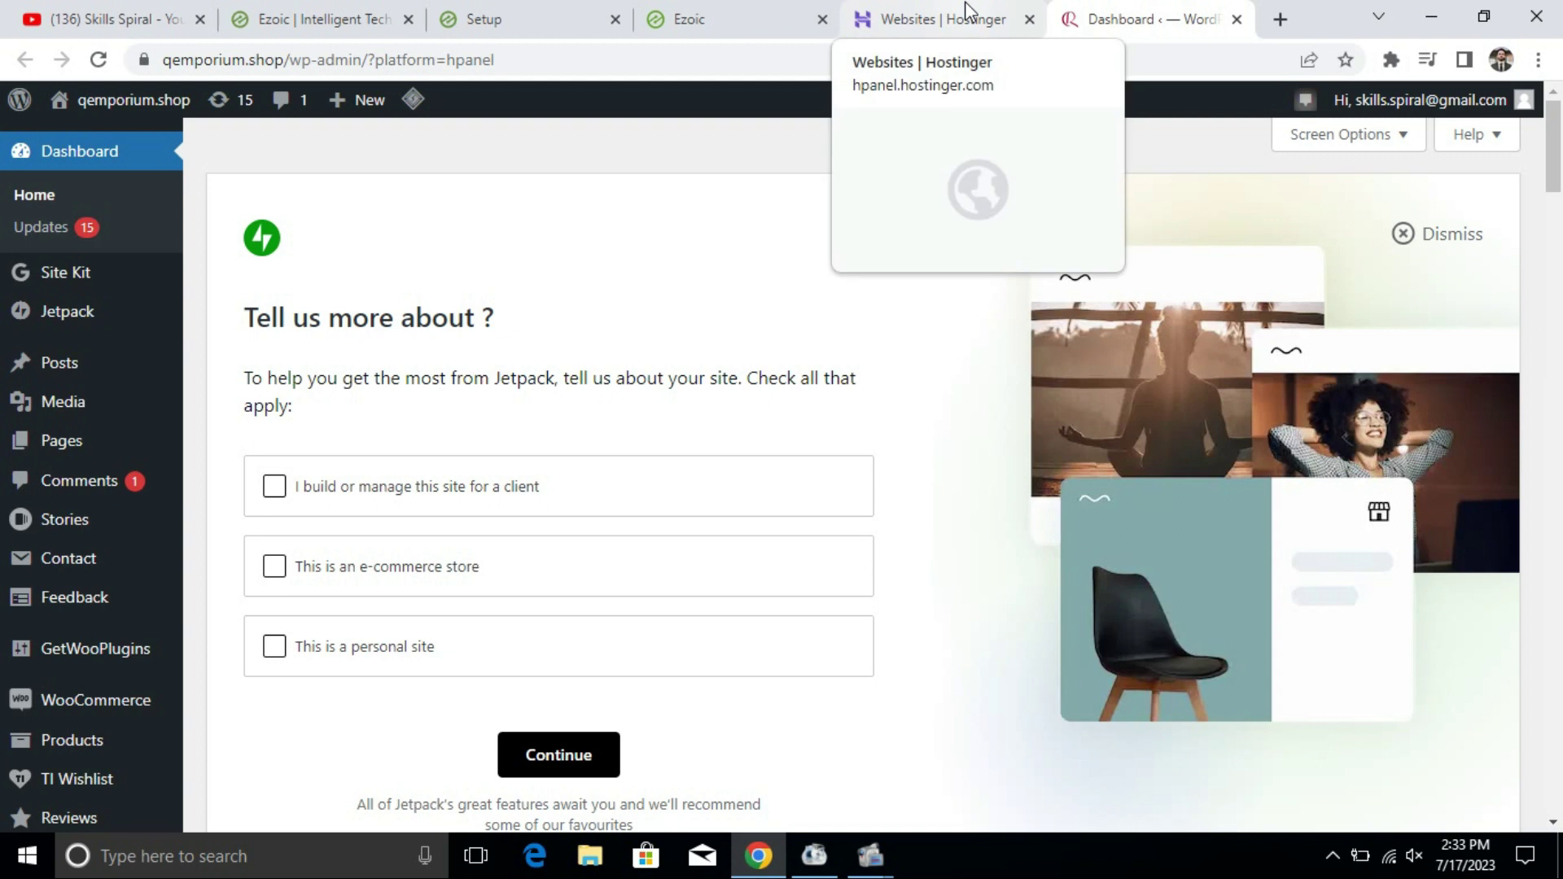
{"action": "left_click", "coordinate": [965, 7]}
{"action": "left_click", "coordinate": [1327, 355]}
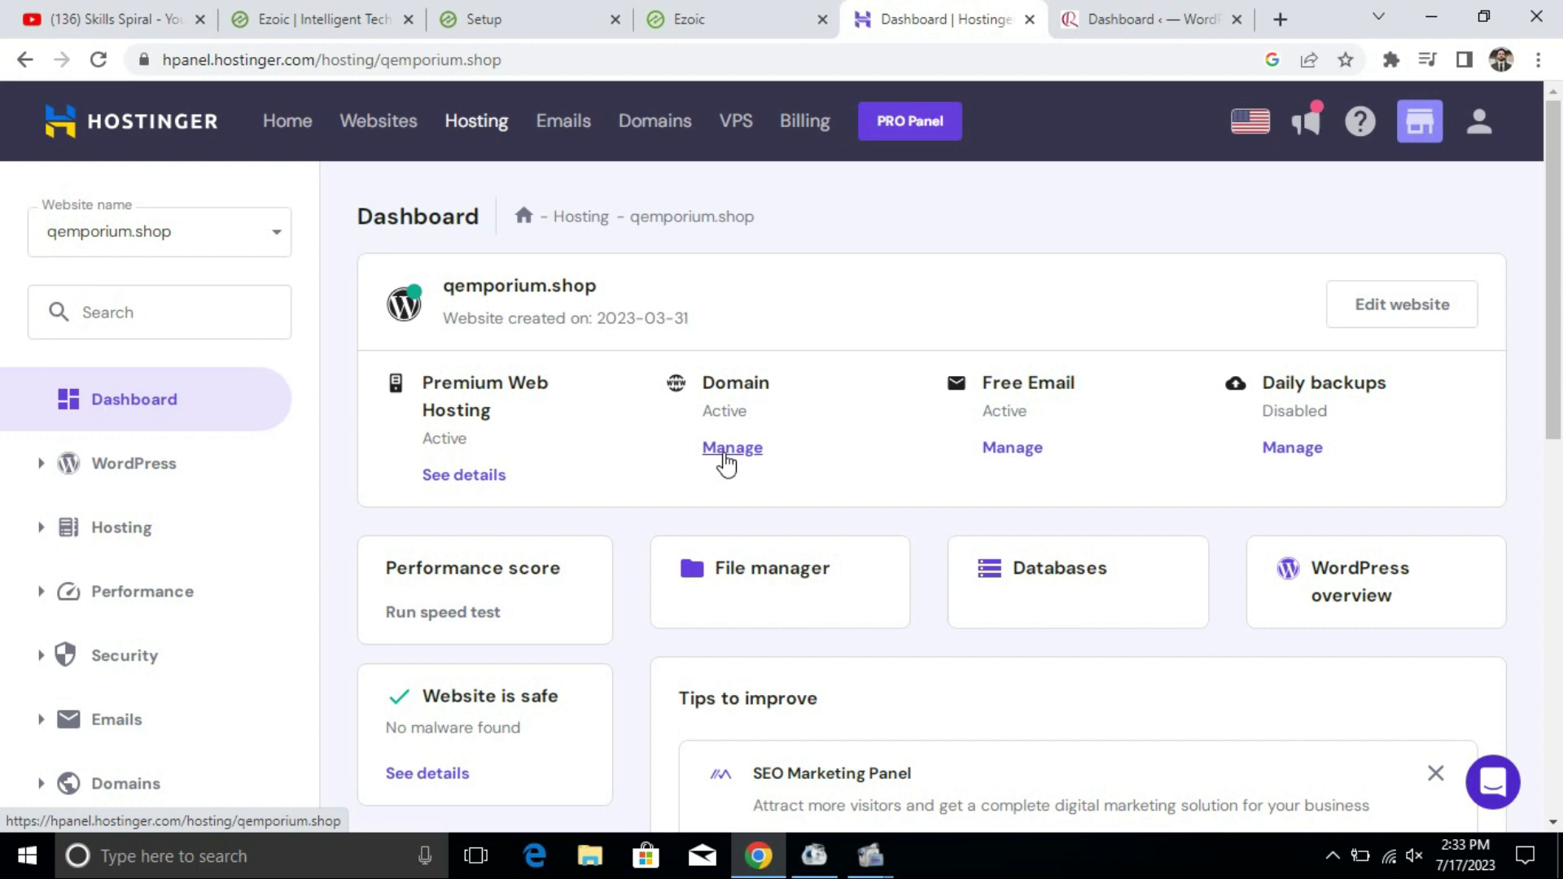
{"action": "left_click", "coordinate": [727, 456]}
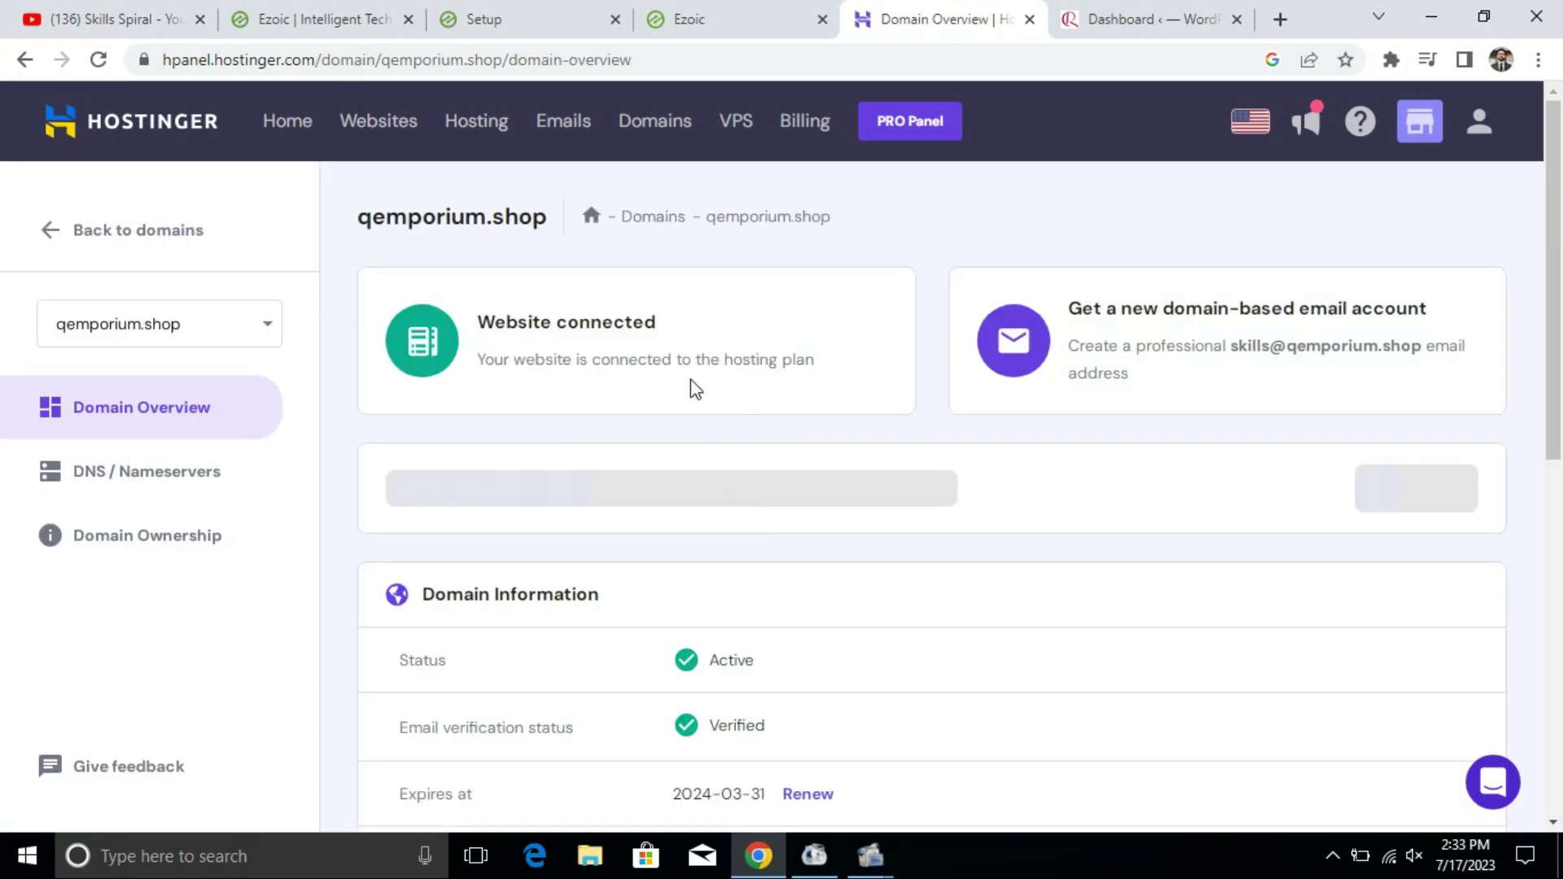
{"action": "scroll", "coordinate": [343, 523], "scroll_direction": "down", "scroll_amount": 4}
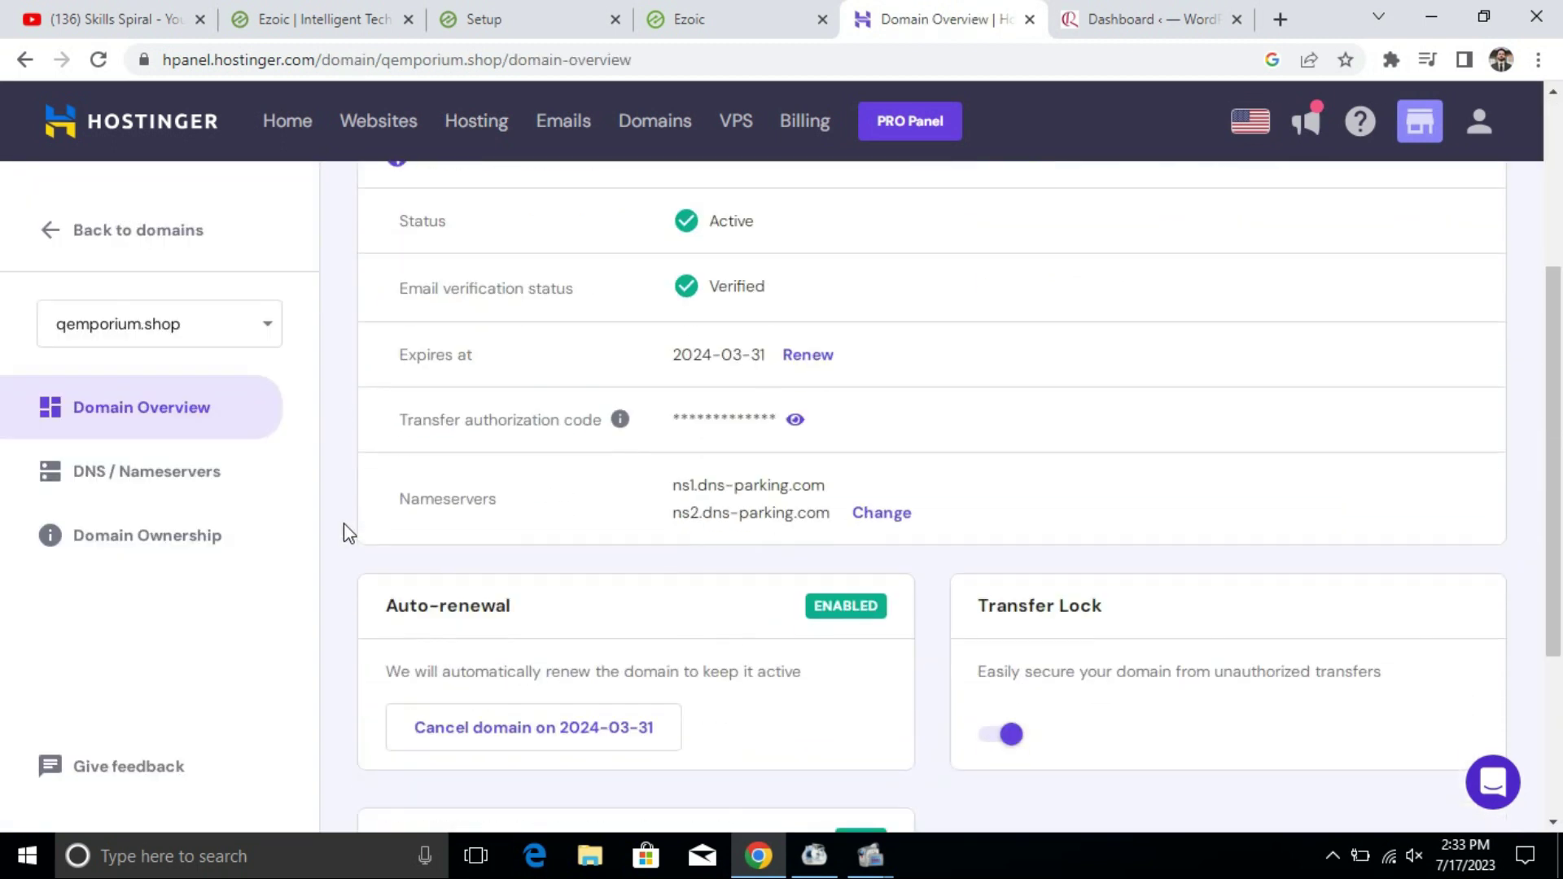
{"action": "left_click", "coordinate": [887, 516]}
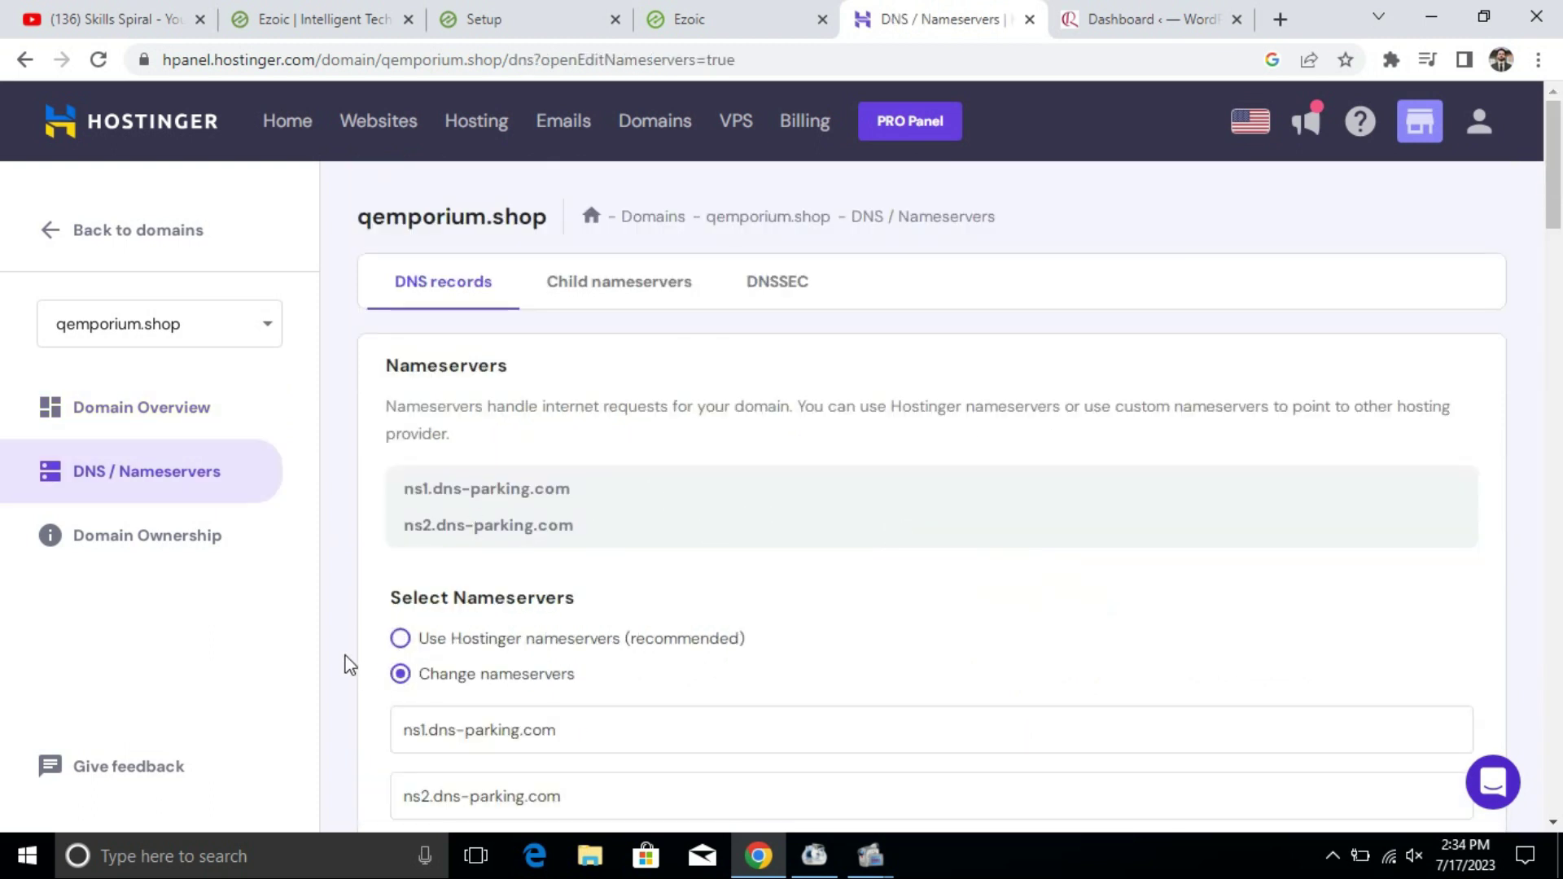
Replace the first two nameservers with deer.ezoicns.com and goat.ezoicns.com
{"action": "scroll", "coordinate": [347, 665], "scroll_direction": "down", "scroll_amount": 4}
{"action": "left_click_drag", "start_coordinate": [592, 416], "coordinate": [403, 418]}
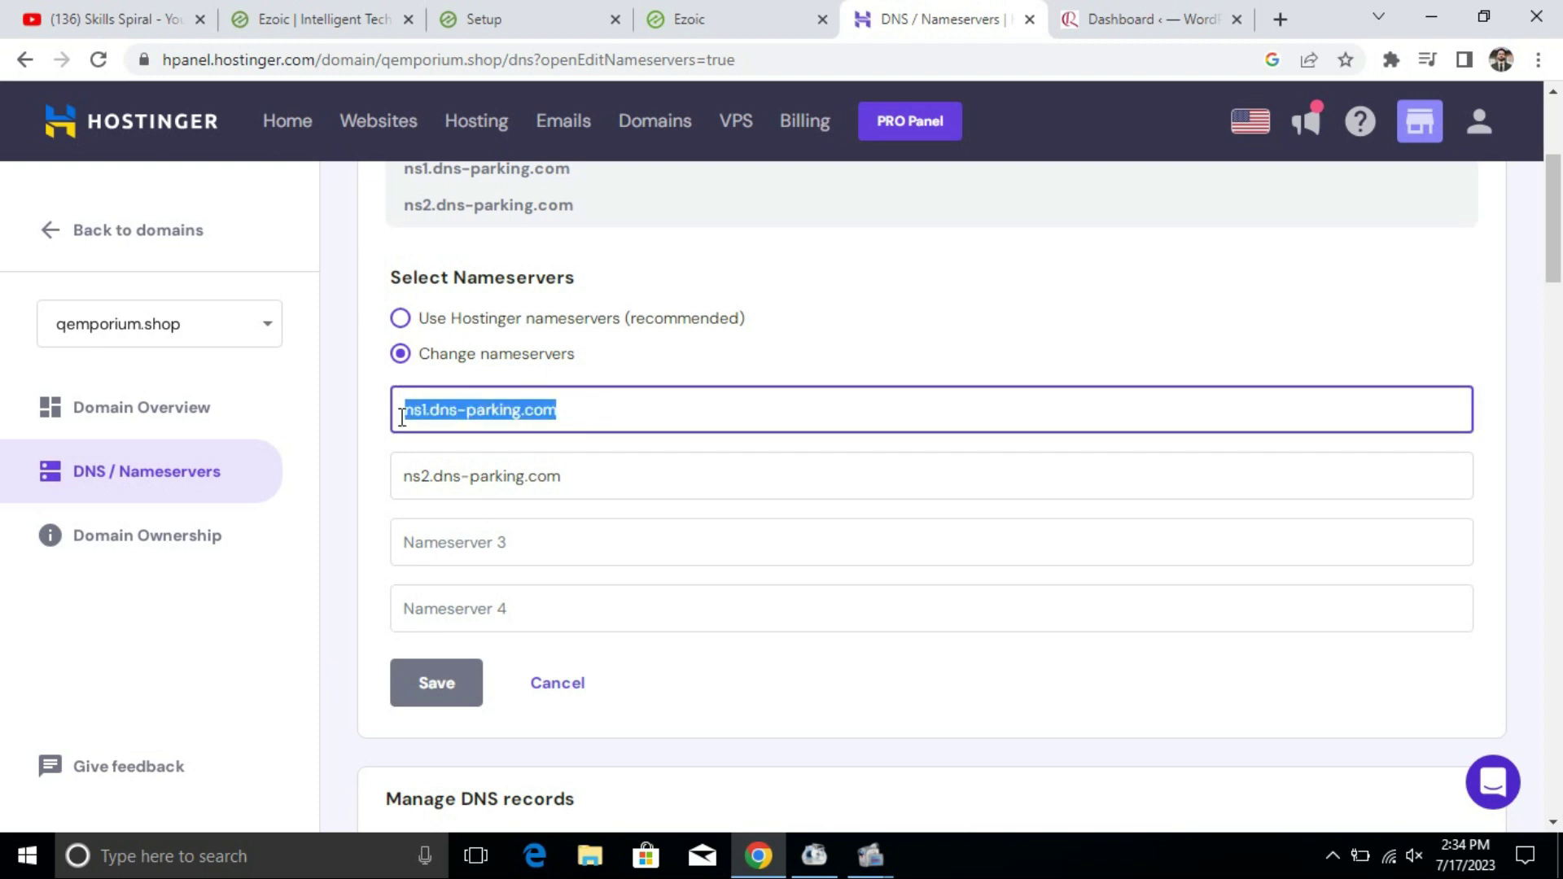
{"action": "type", "text": "deer.ezoicns.com"}
{"action": "left_click", "coordinate": [770, 11]}
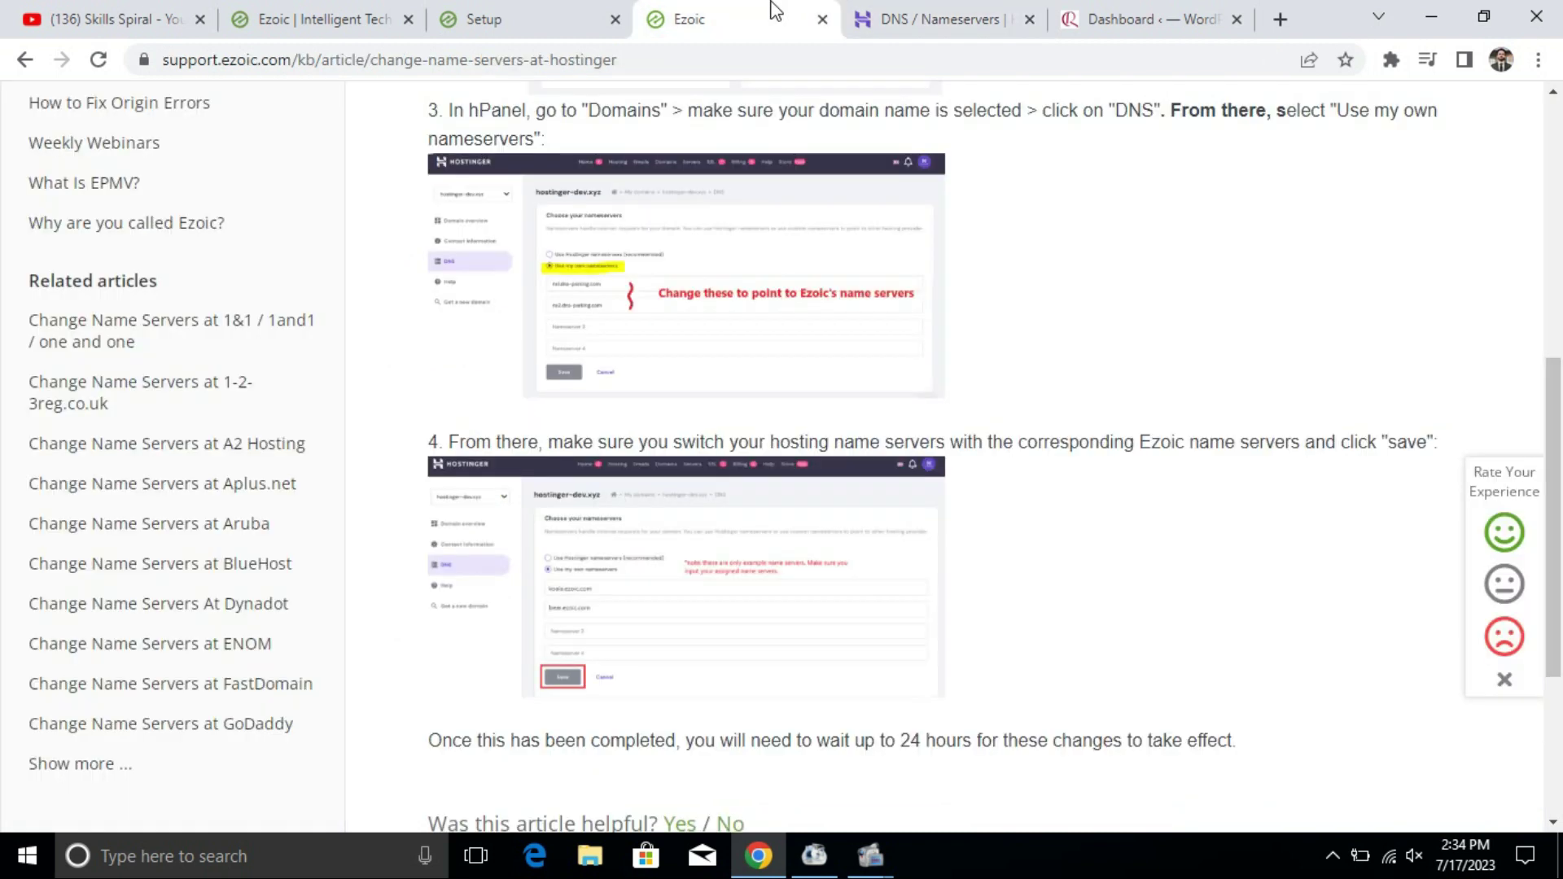
{"action": "left_click", "coordinate": [603, 18]}
{"action": "left_click", "coordinate": [1146, 614]}
{"action": "left_click", "coordinate": [900, 15]}
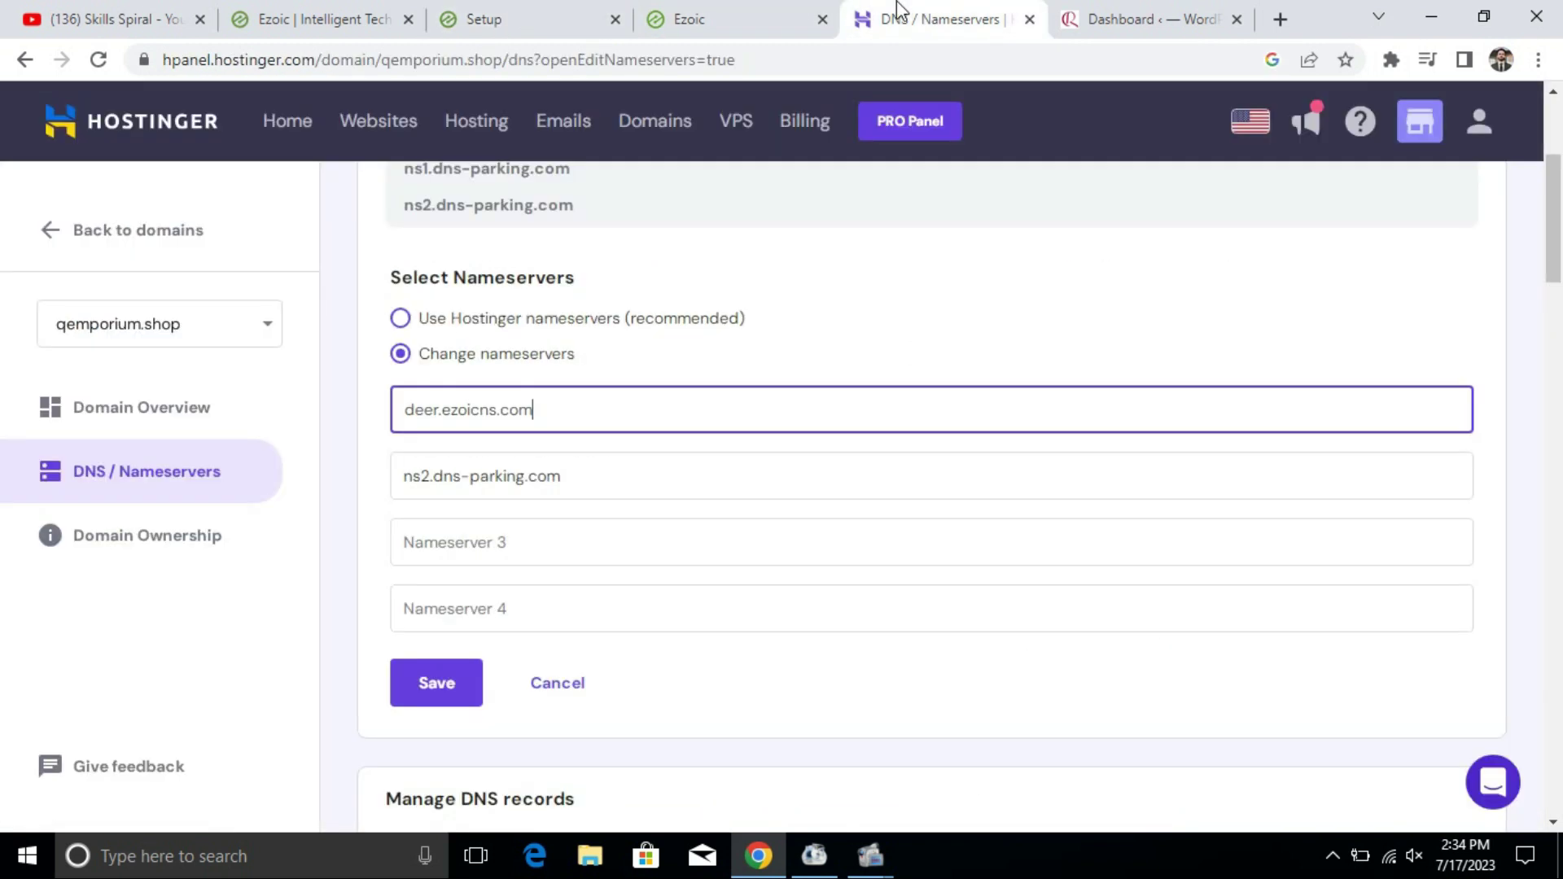
{"action": "left_click", "coordinate": [577, 489]}
{"action": "key", "text": "ctrl+a"}
{"action": "key", "text": "ctrl+v"}
Fill nameservers three and four with moth.ezoicns.com and swan.ezoicns.com, then save
{"action": "left_click", "coordinate": [538, 562]}
{"action": "left_click", "coordinate": [505, 19]}
{"action": "left_click", "coordinate": [1154, 660]}
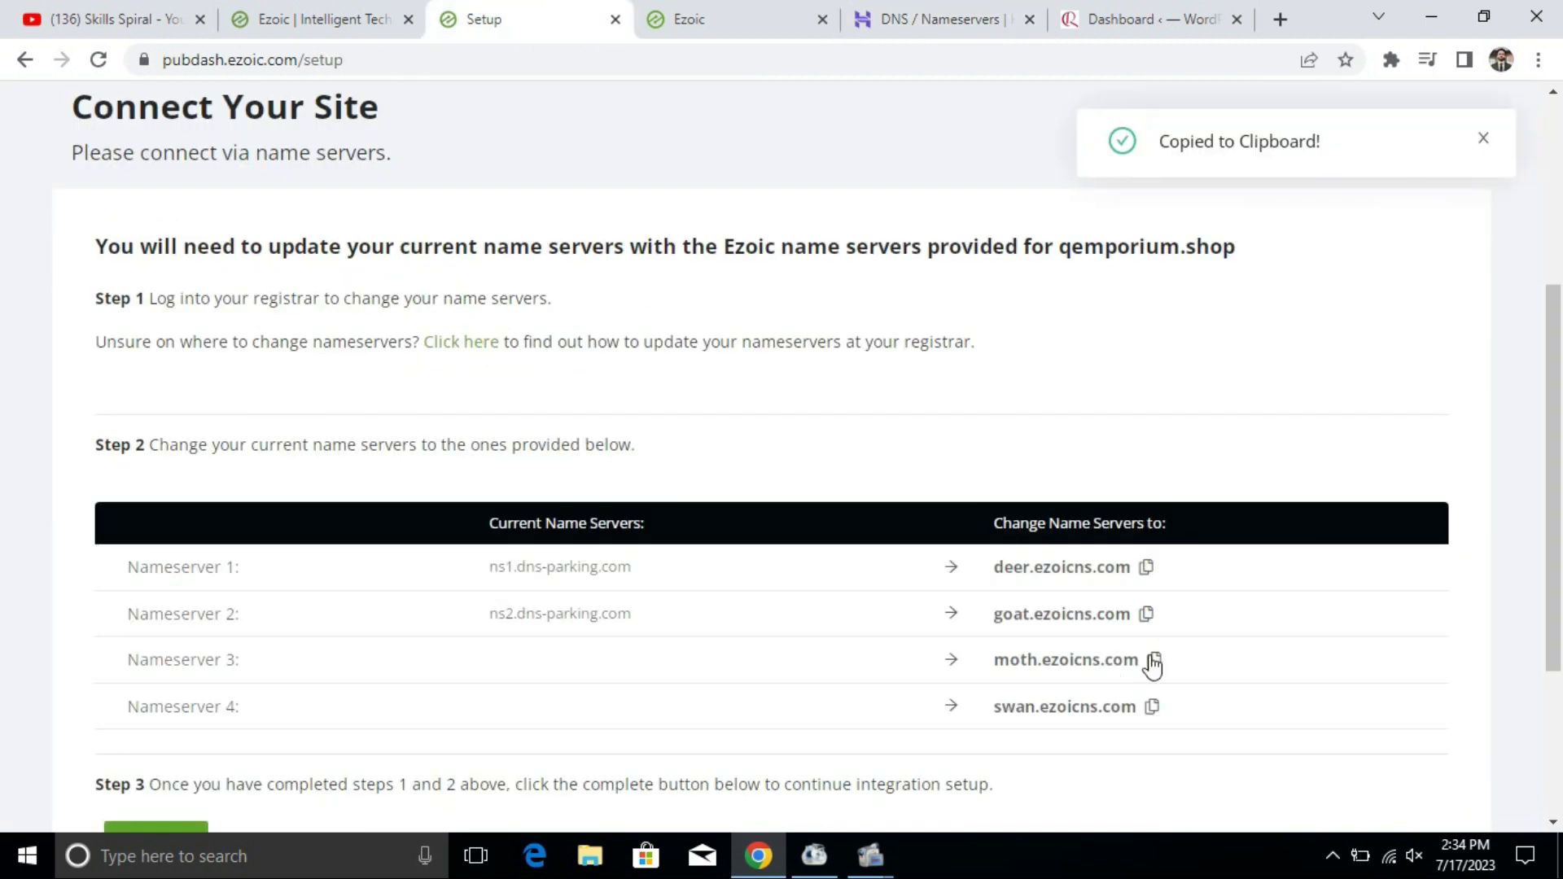
{"action": "left_click", "coordinate": [965, 8]}
{"action": "key", "text": "ctrl+v"}
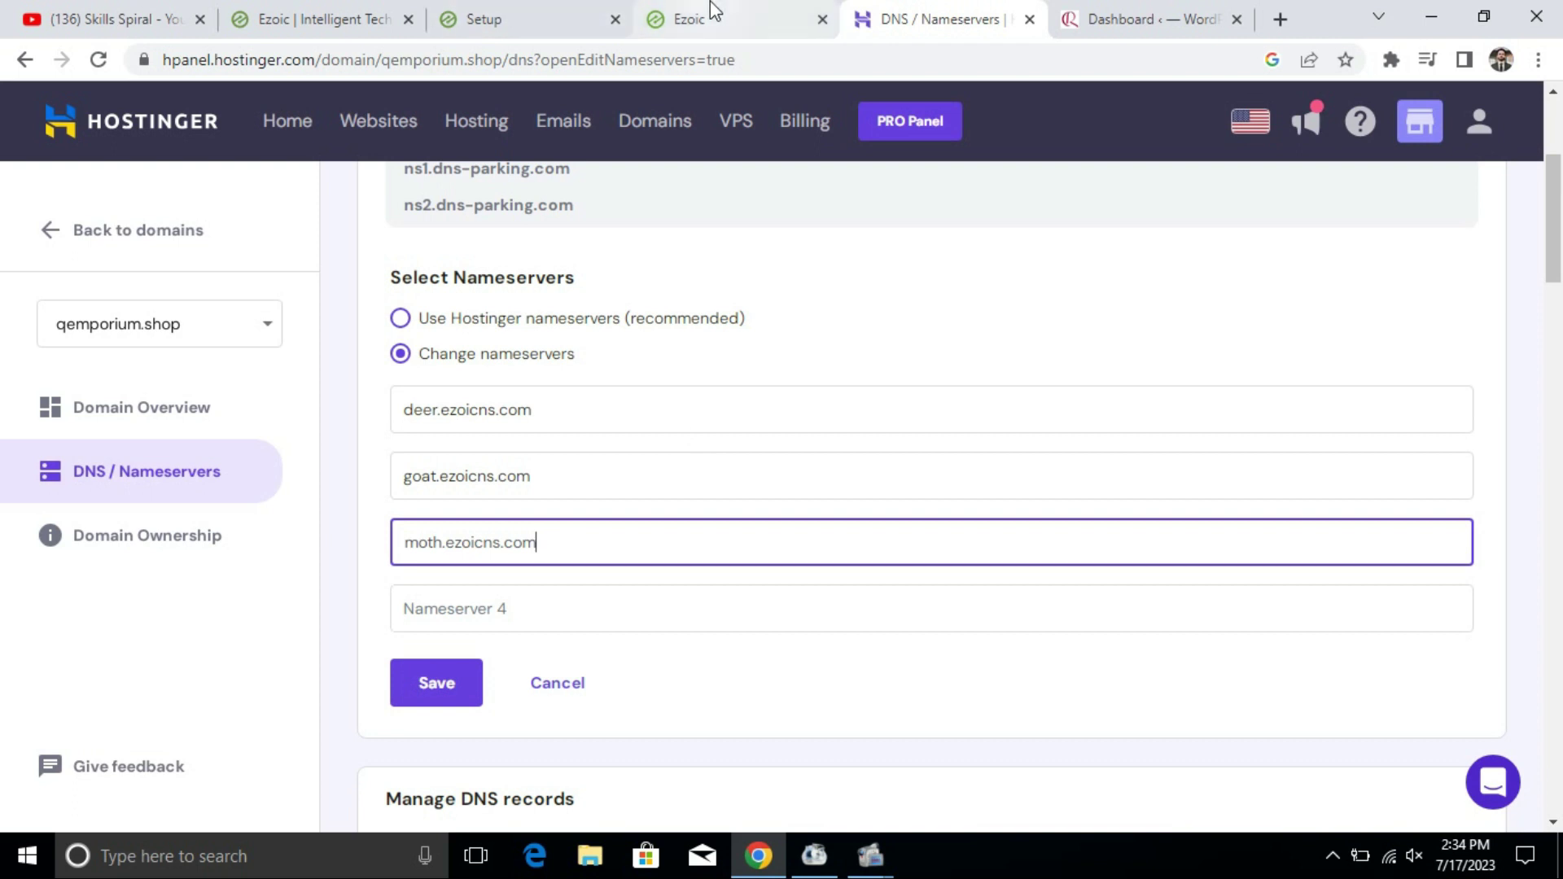
{"action": "left_click", "coordinate": [521, 18]}
{"action": "left_click", "coordinate": [1152, 706]}
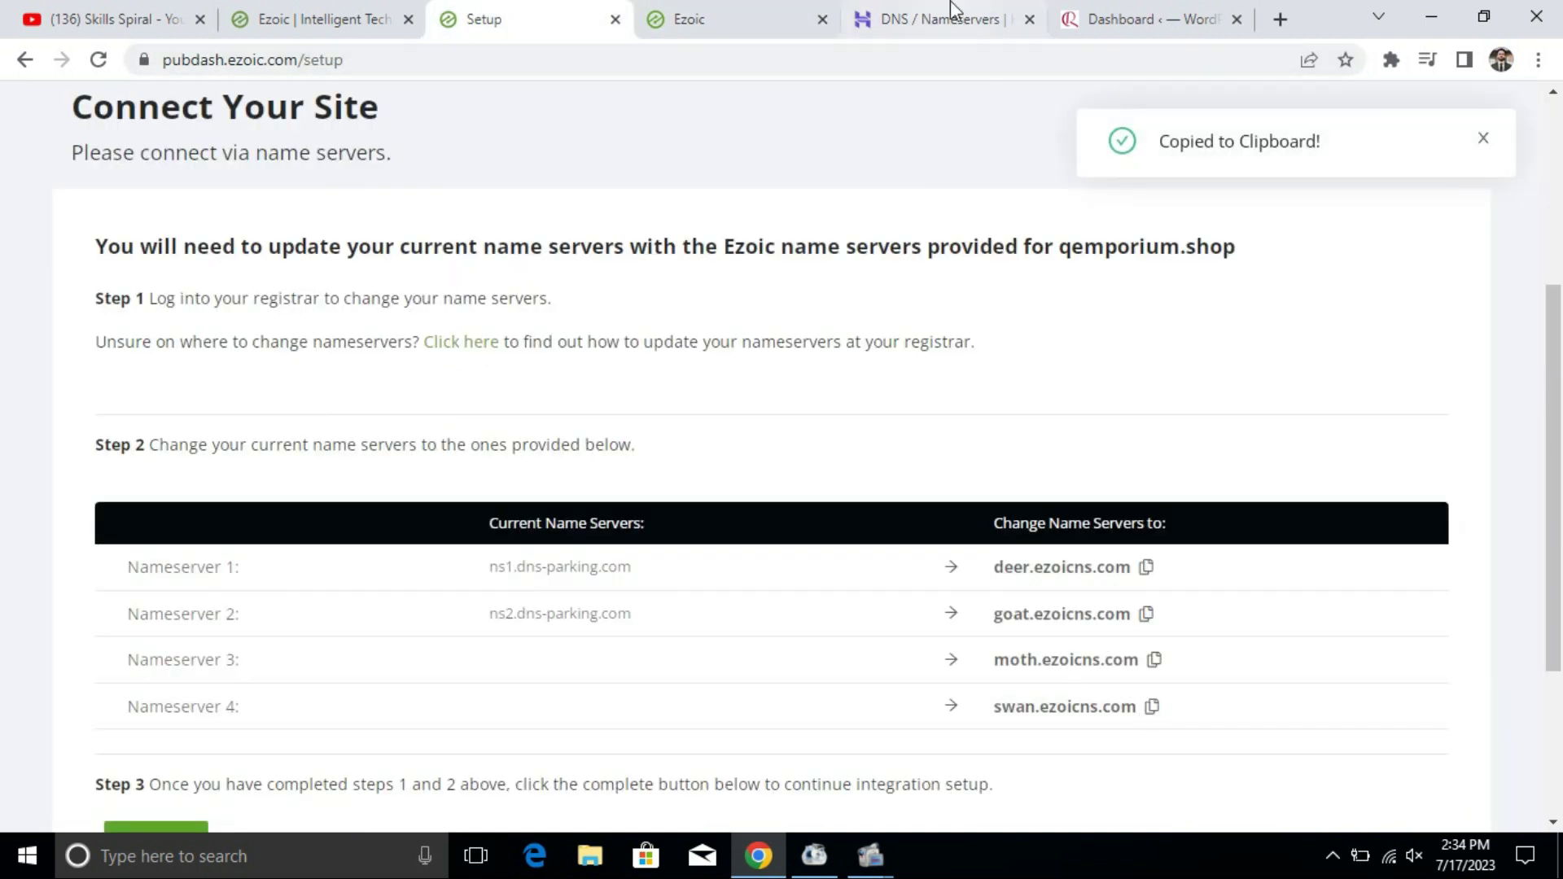
{"action": "left_click", "coordinate": [953, 12]}
{"action": "left_click", "coordinate": [513, 607]}
{"action": "key", "text": "ctrl+v"}
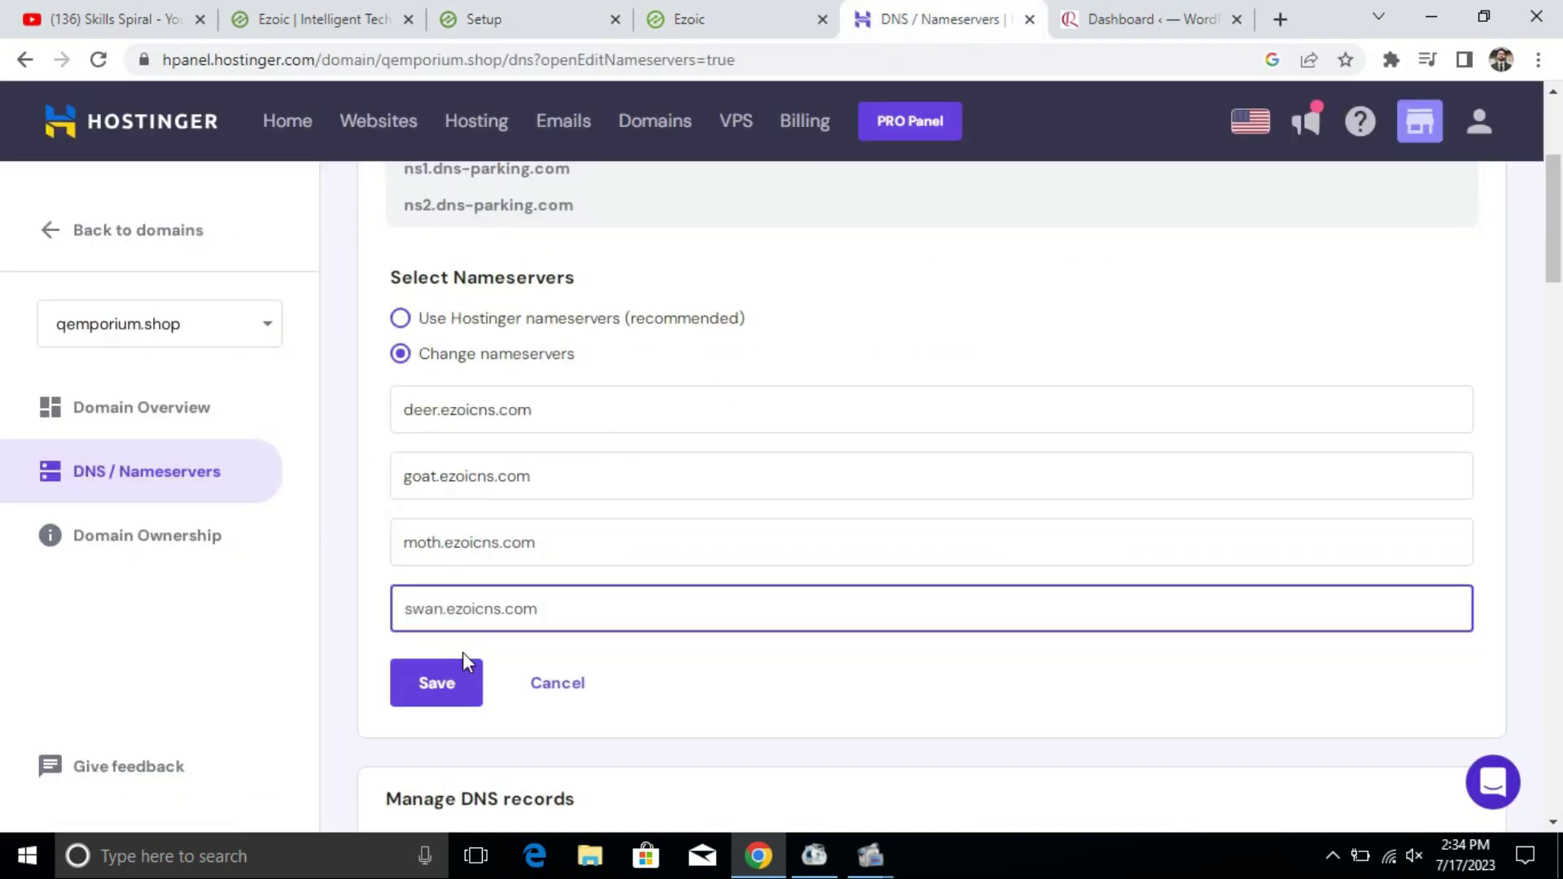
{"action": "left_click", "coordinate": [444, 684]}
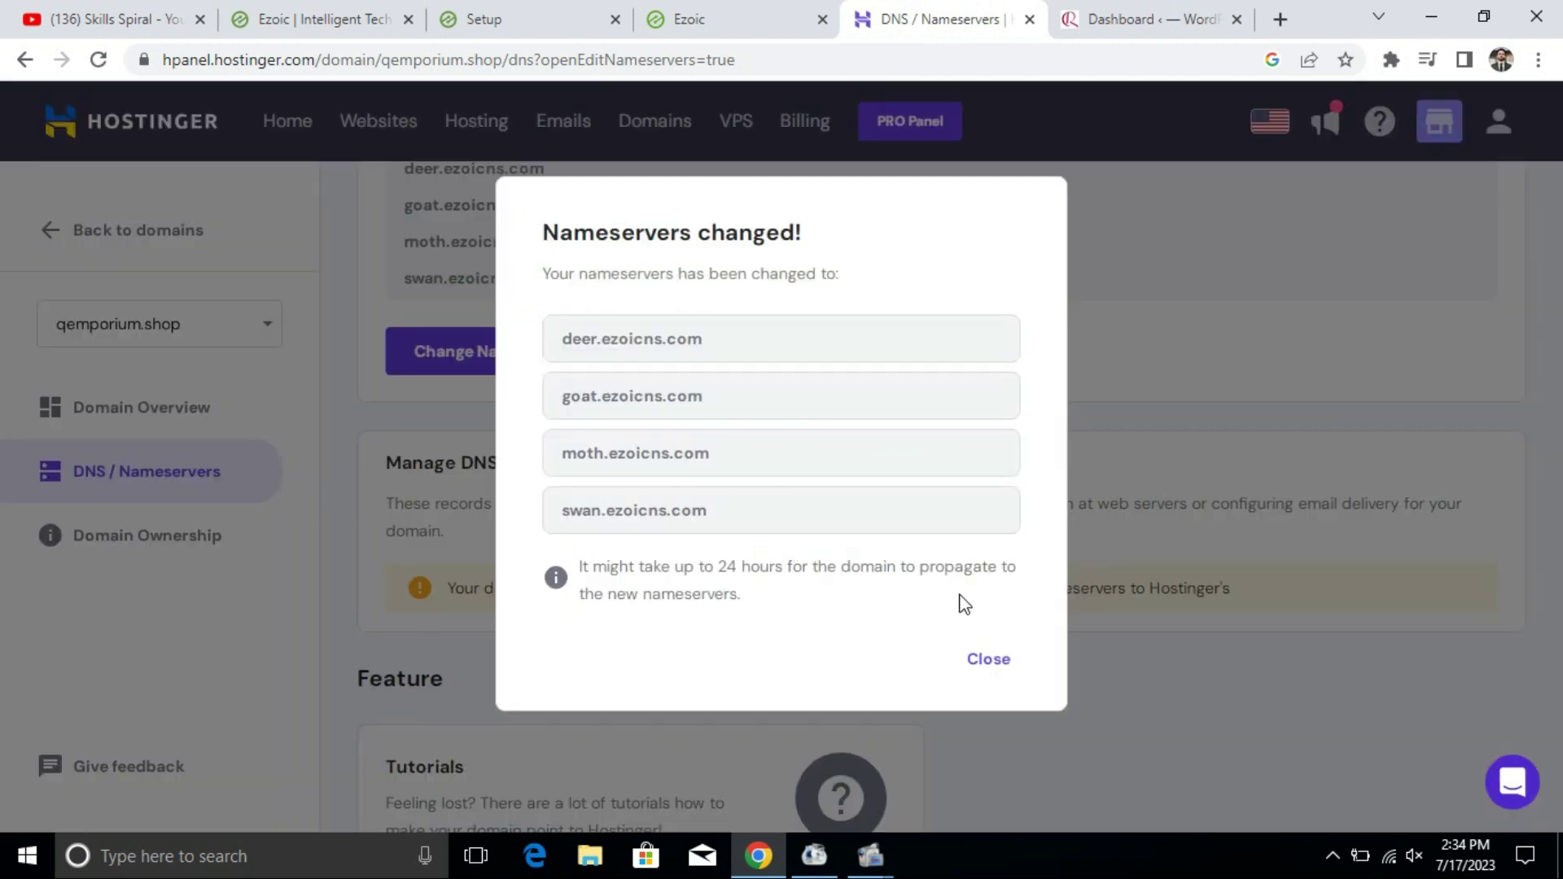
Dismiss the nameservers changed confirmation and mark Ezoic's nameserver step complete
{"action": "left_click", "coordinate": [986, 659]}
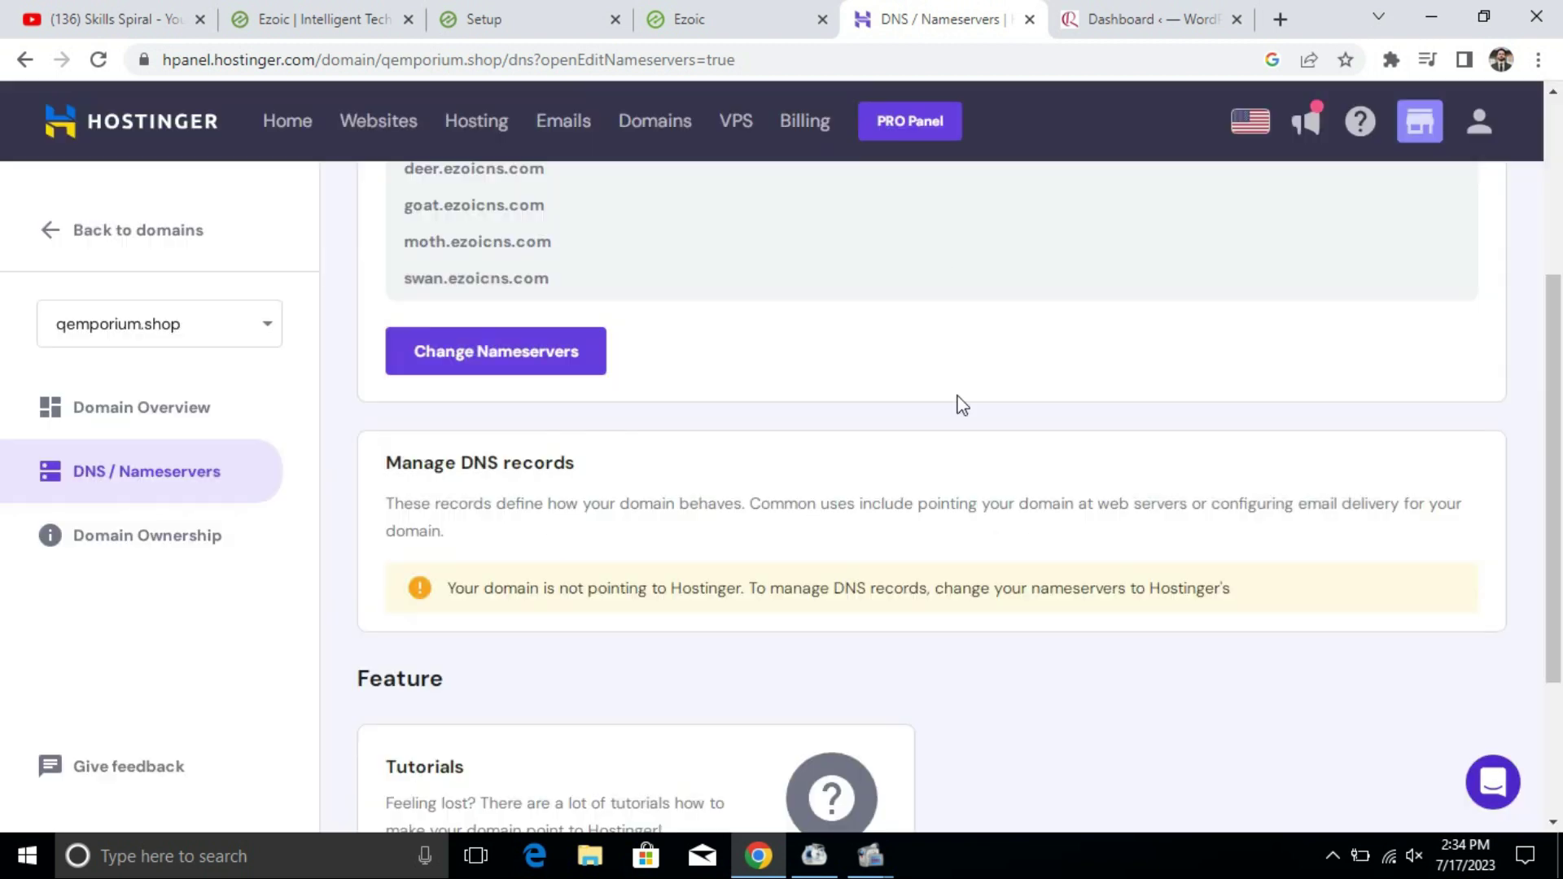
{"action": "left_click", "coordinate": [586, 10]}
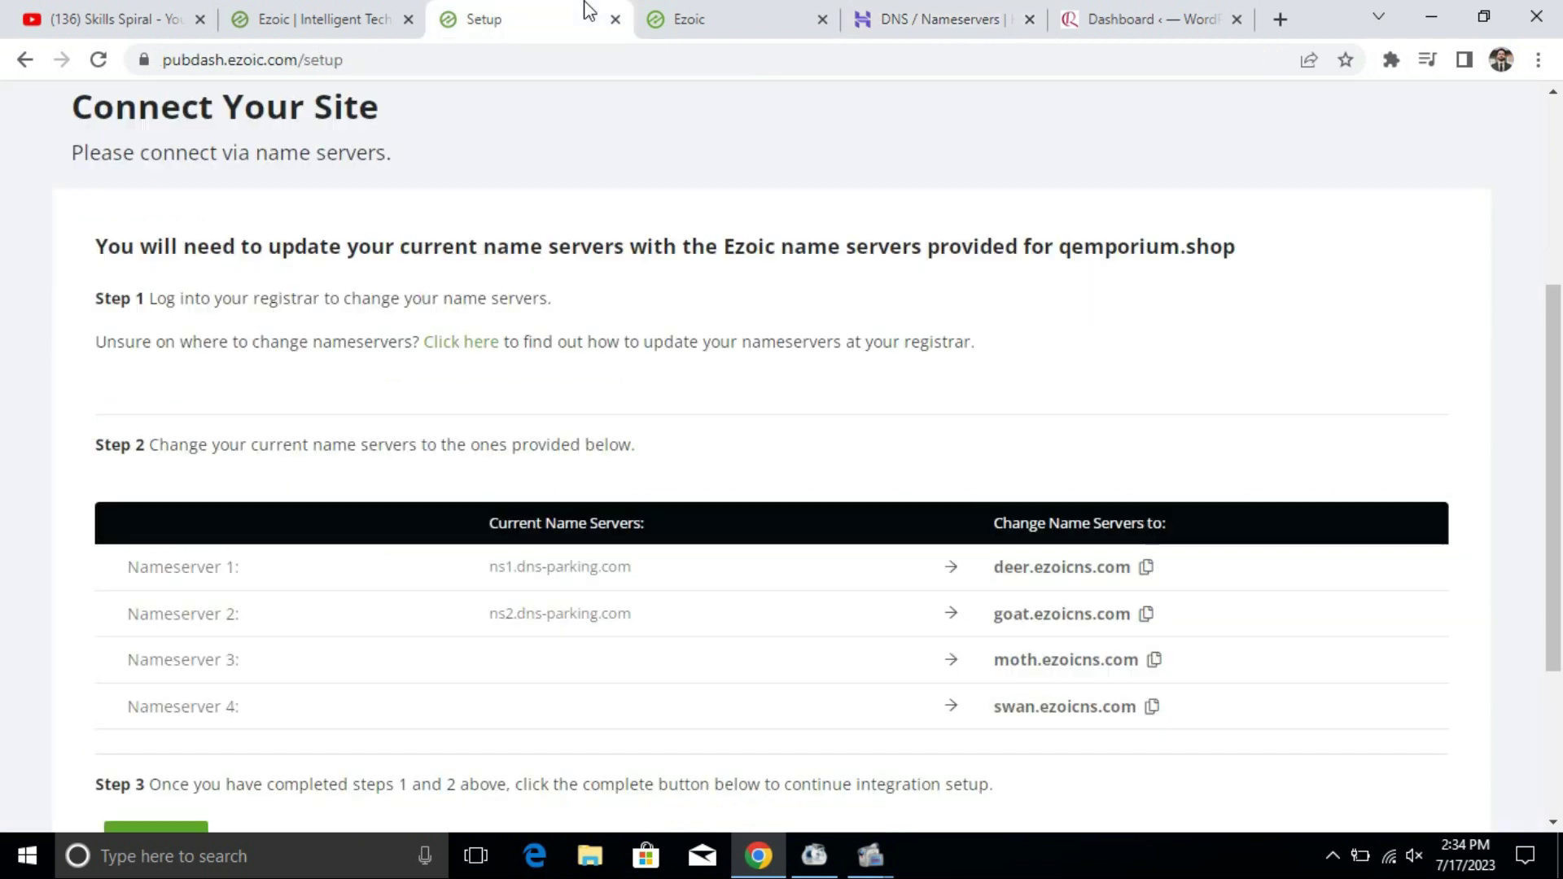
{"action": "left_click_drag", "start_coordinate": [1550, 329], "coordinate": [1559, 462]}
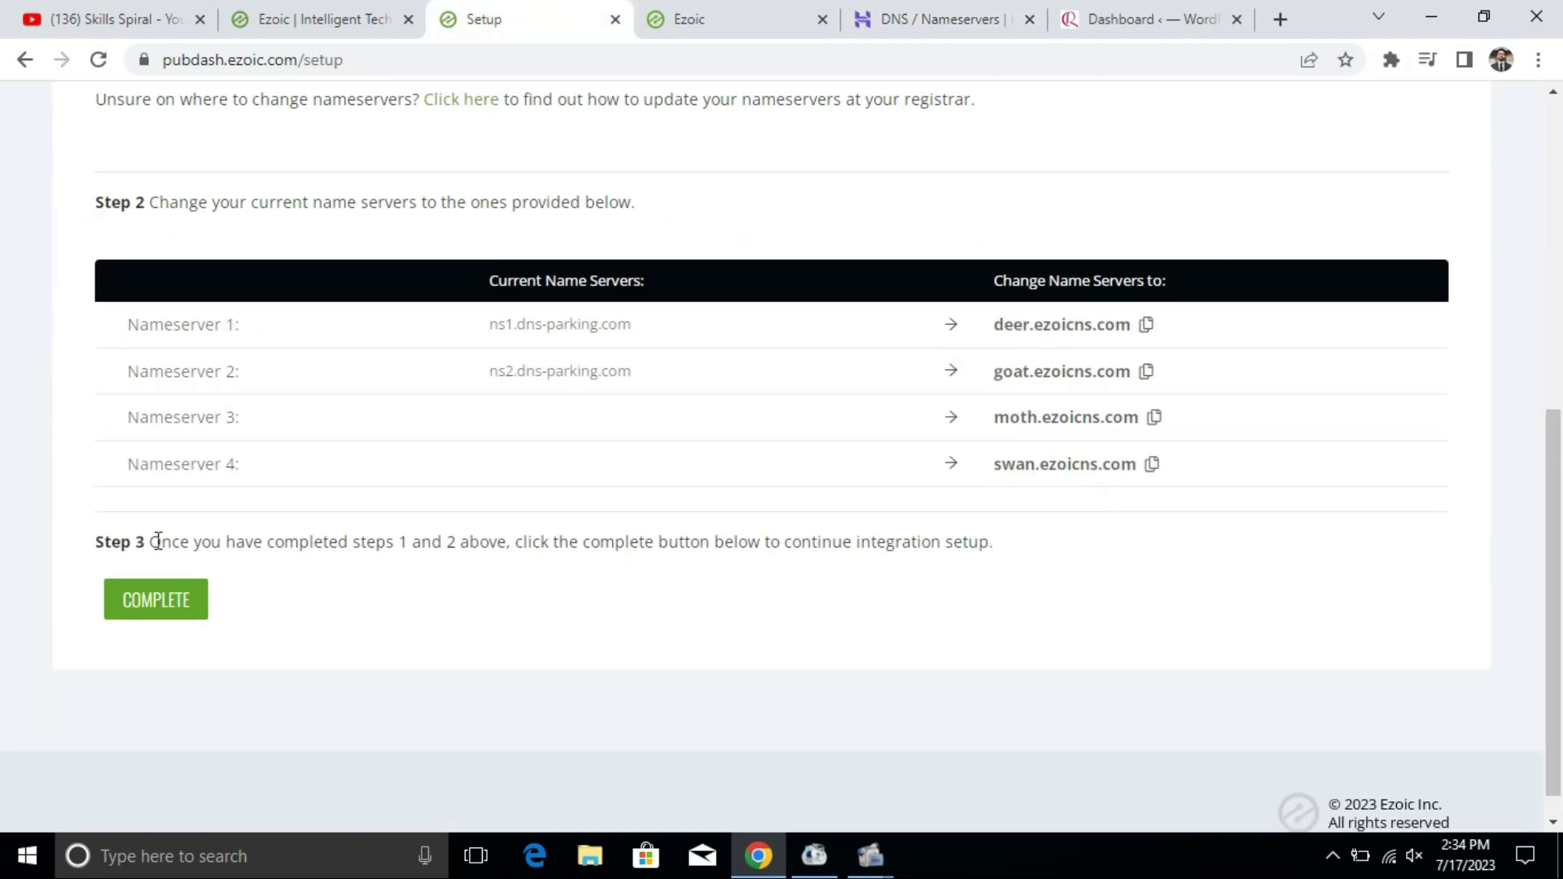
{"action": "left_click", "coordinate": [161, 601]}
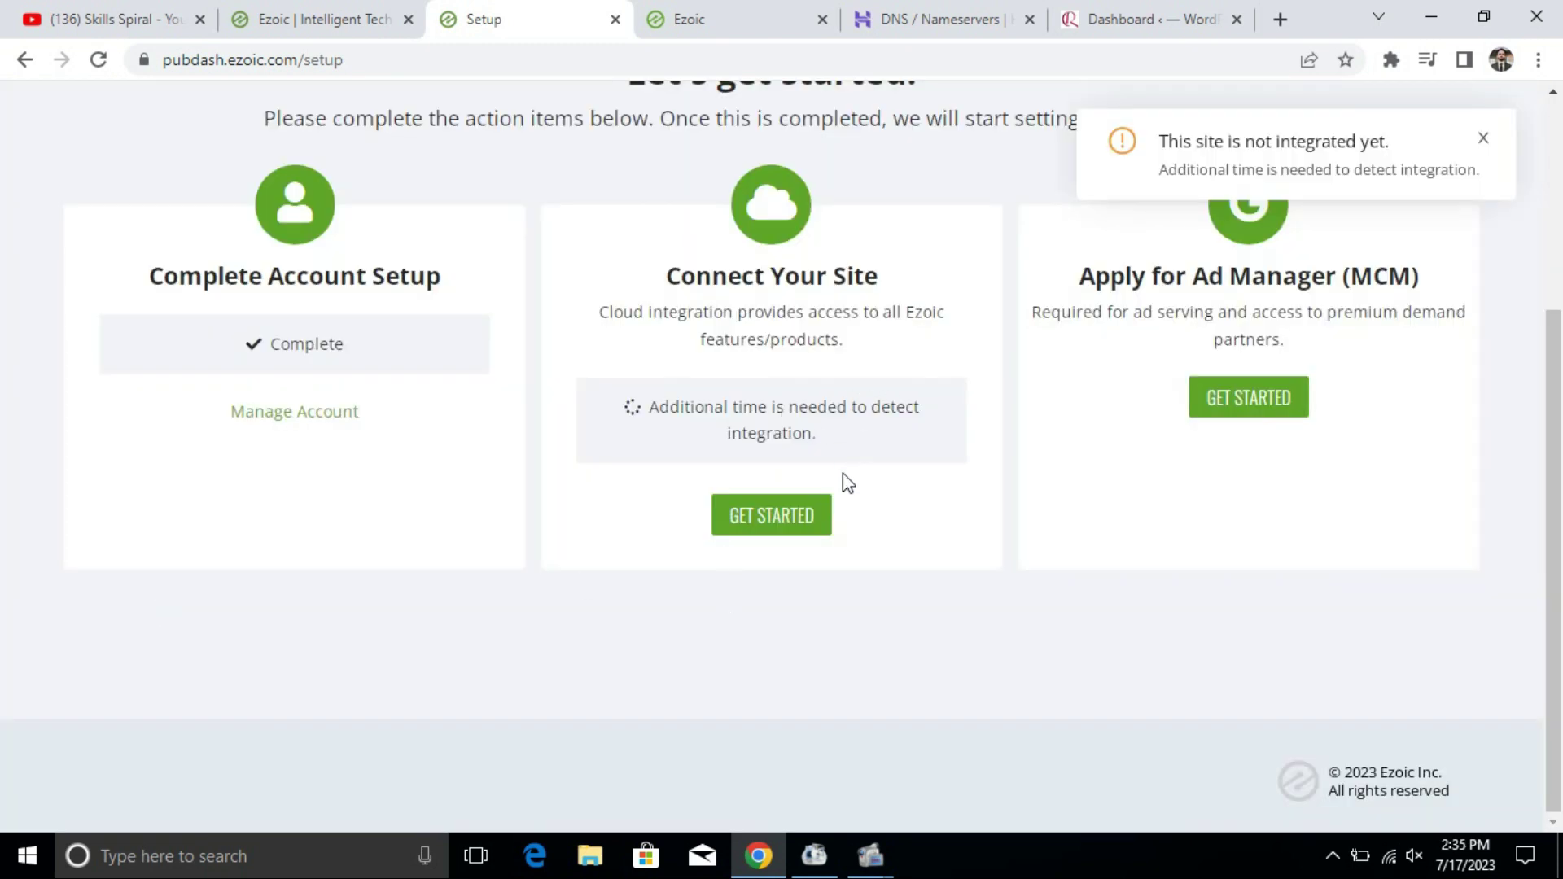
Reopen Connect Your Site and confirm the nameserver step complete again
{"action": "left_click", "coordinate": [765, 506]}
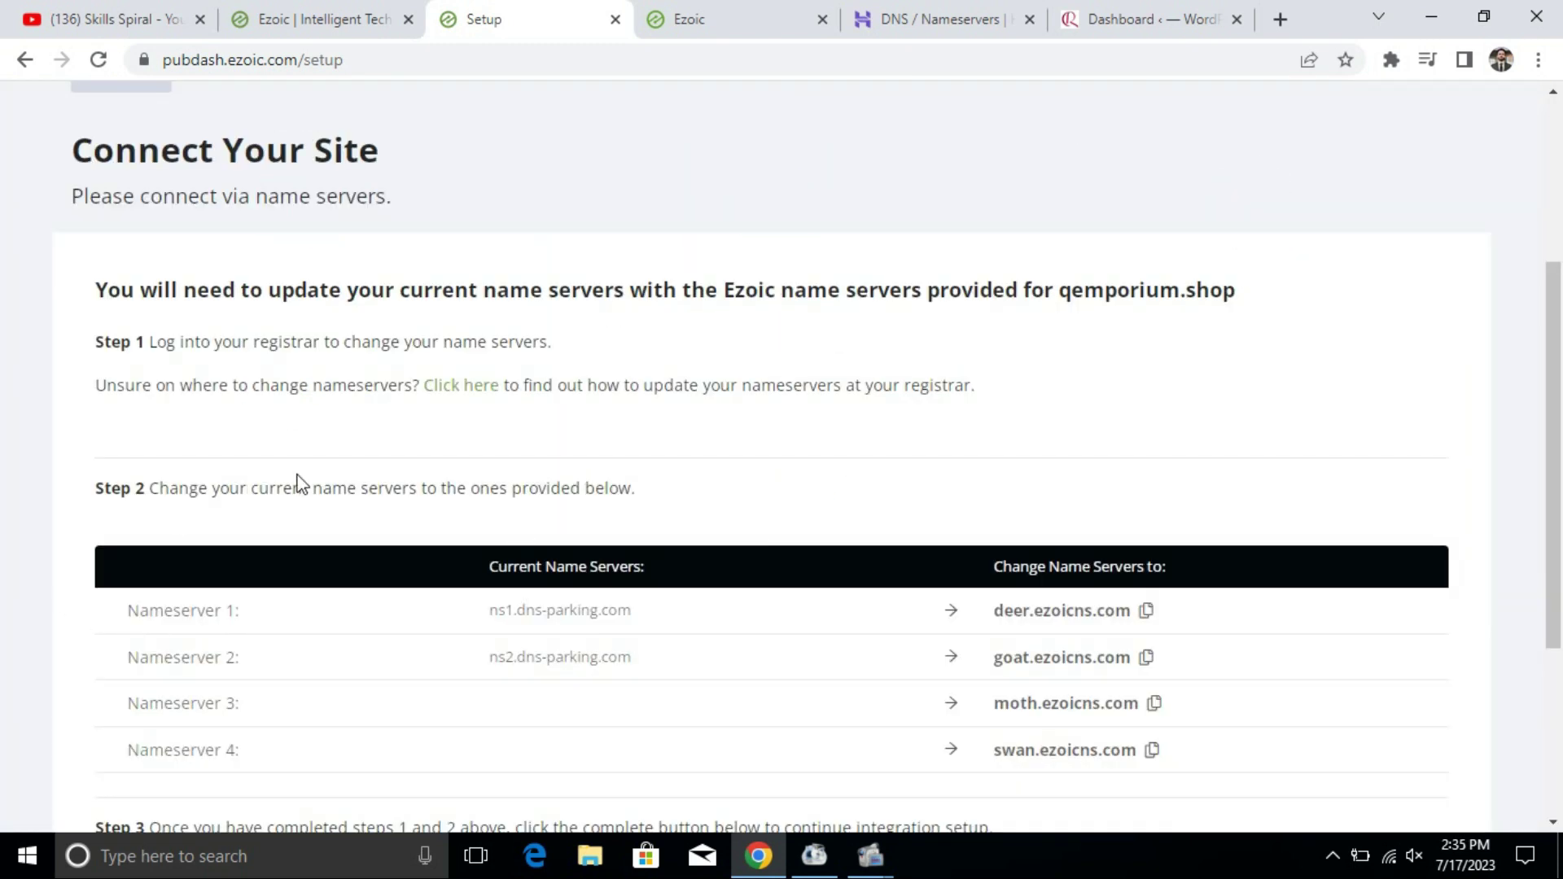
{"action": "scroll", "coordinate": [297, 480], "scroll_direction": "down", "scroll_amount": 2}
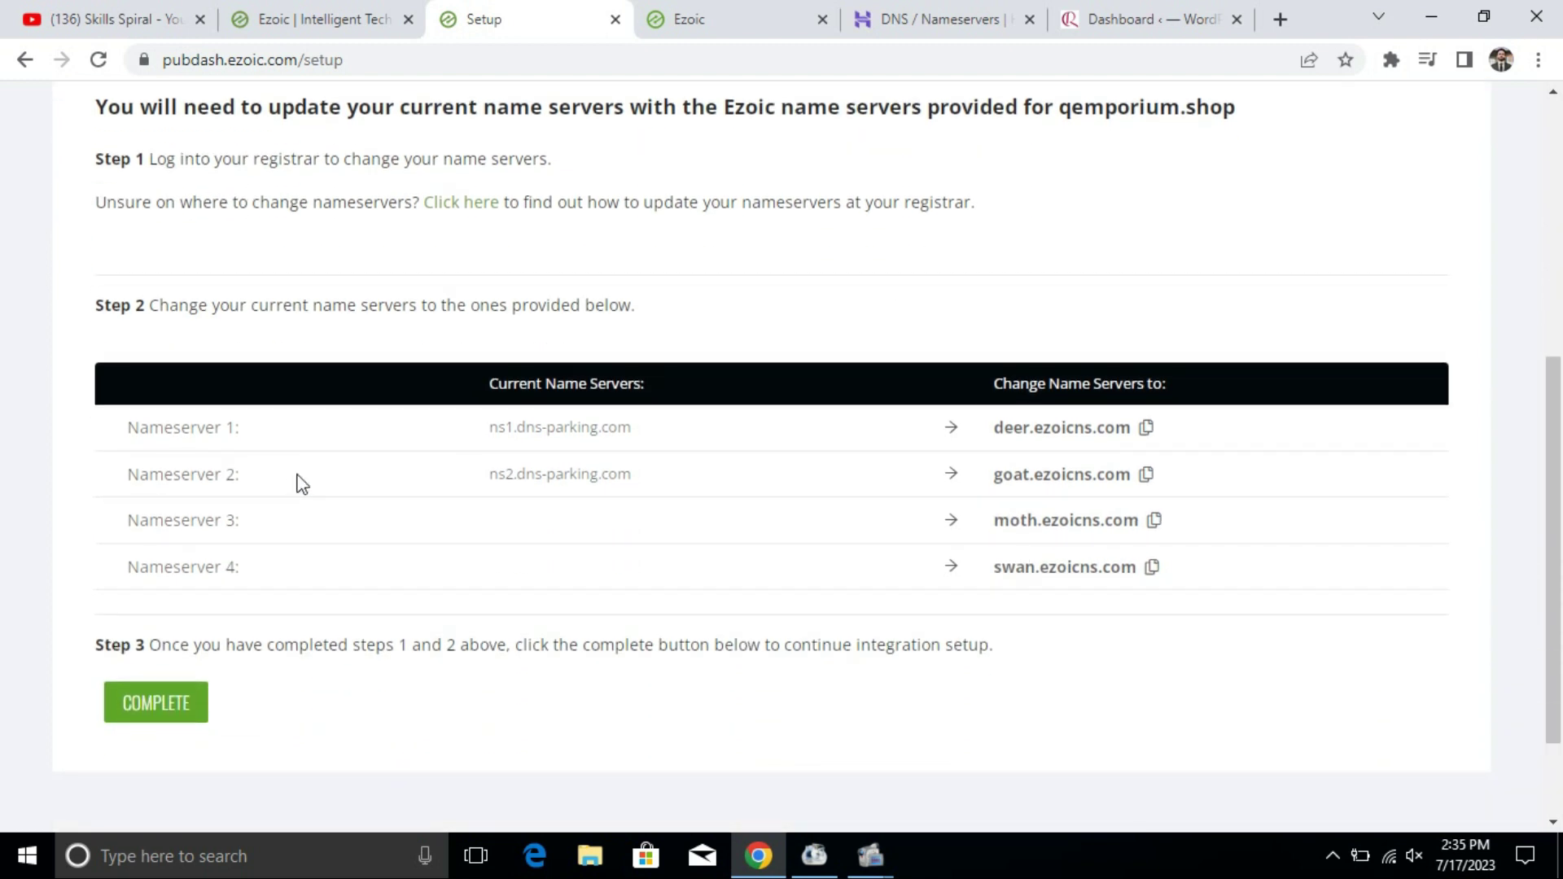
{"action": "scroll", "coordinate": [301, 483], "scroll_direction": "down", "scroll_amount": 1}
{"action": "left_click", "coordinate": [168, 614]}
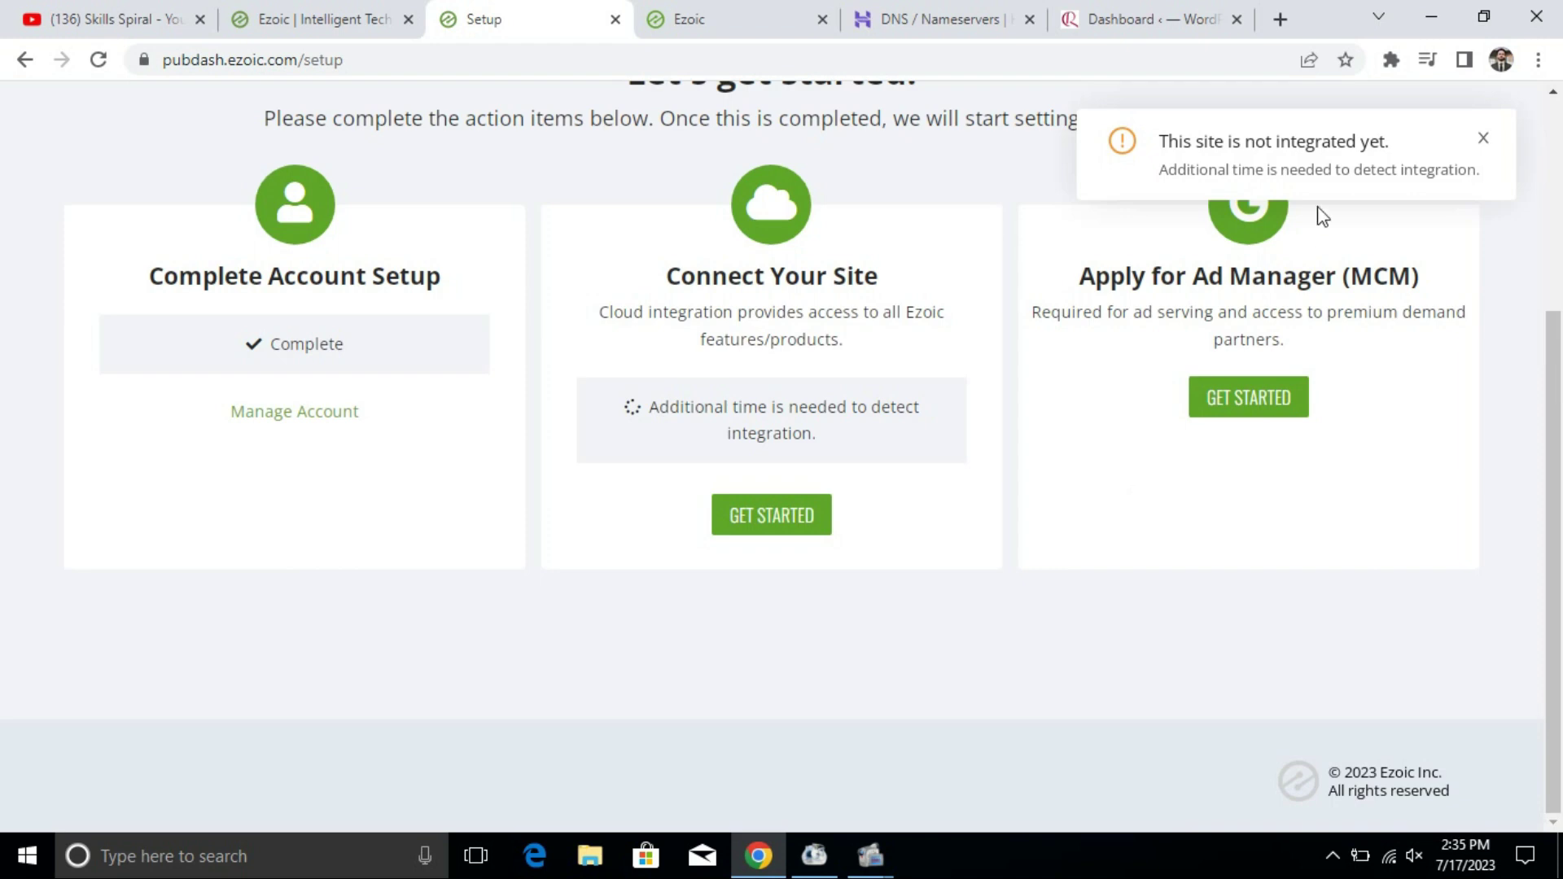
{"action": "left_click", "coordinate": [1246, 398]}
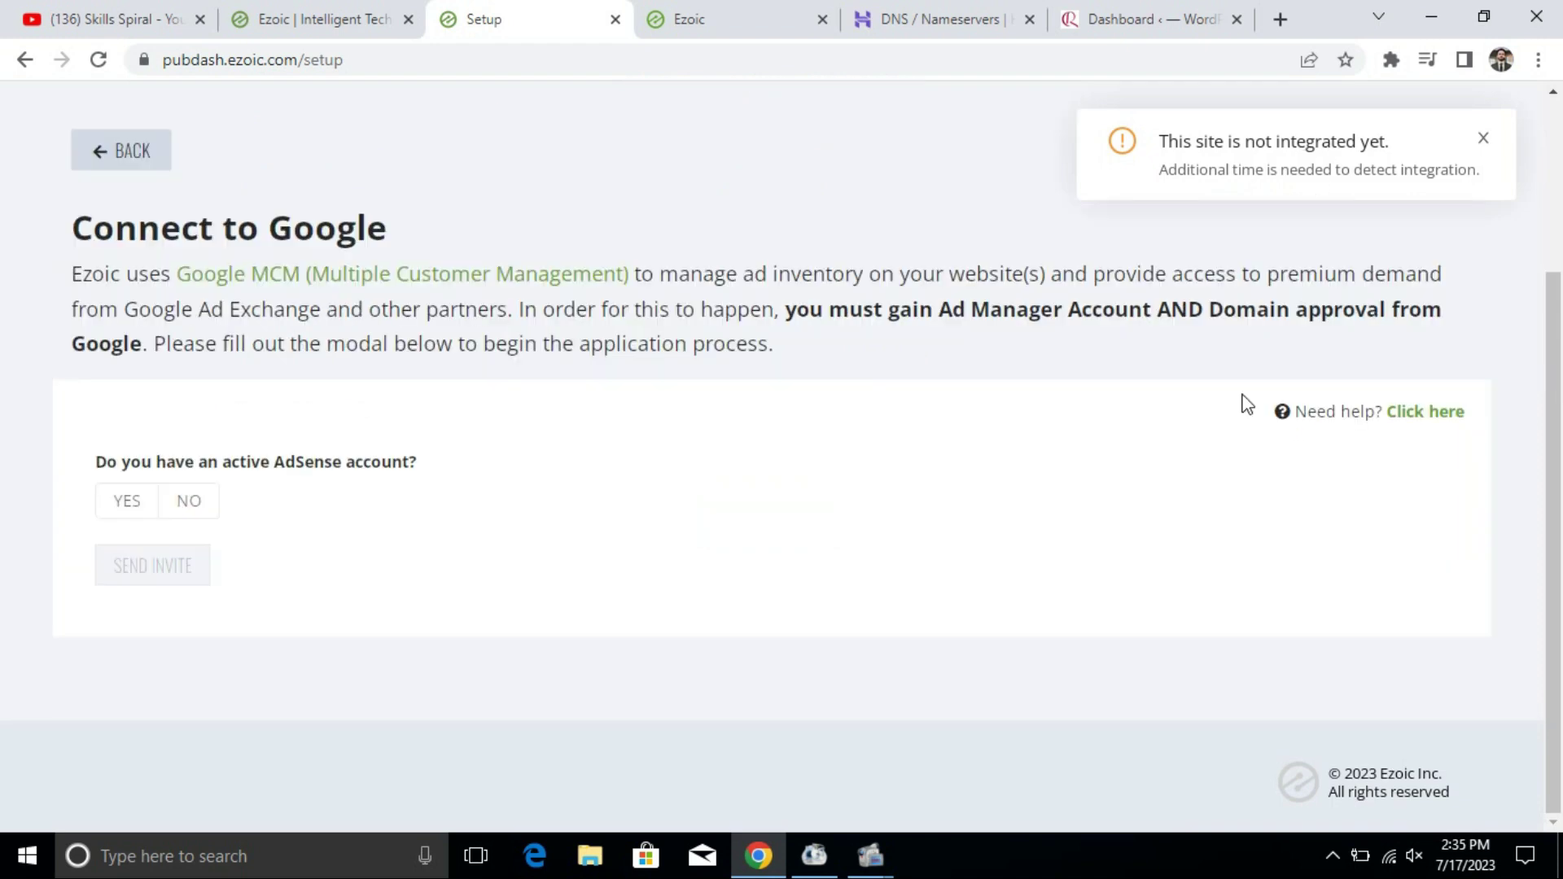
Answer yes to having AdSense, no to Ad Manager, and enter the AdSense e-mail twice
{"action": "left_click", "coordinate": [145, 508]}
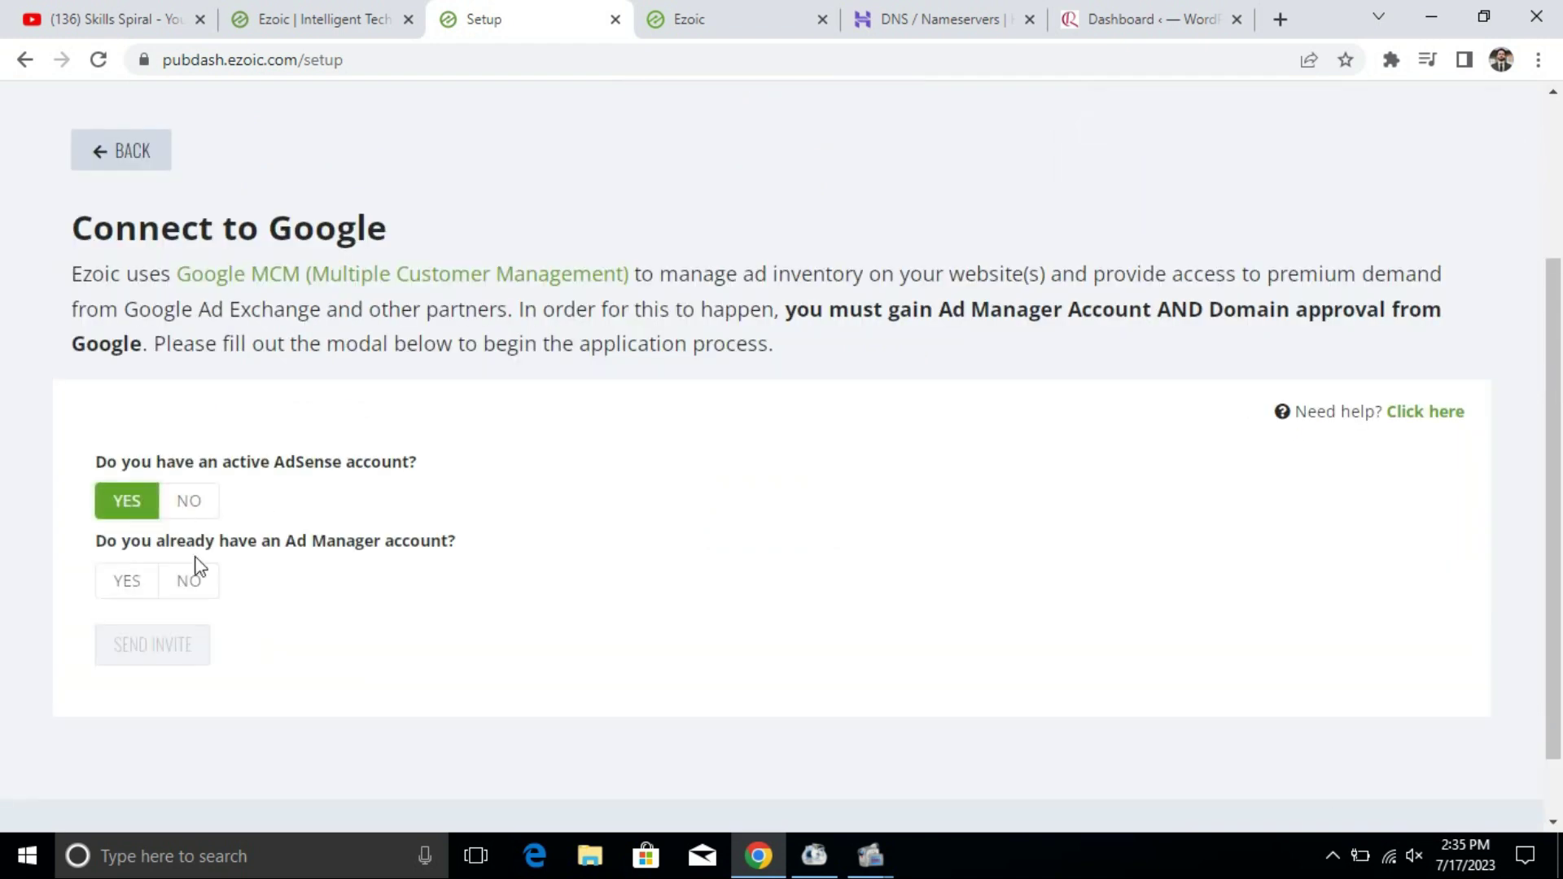
{"action": "left_click", "coordinate": [133, 583]}
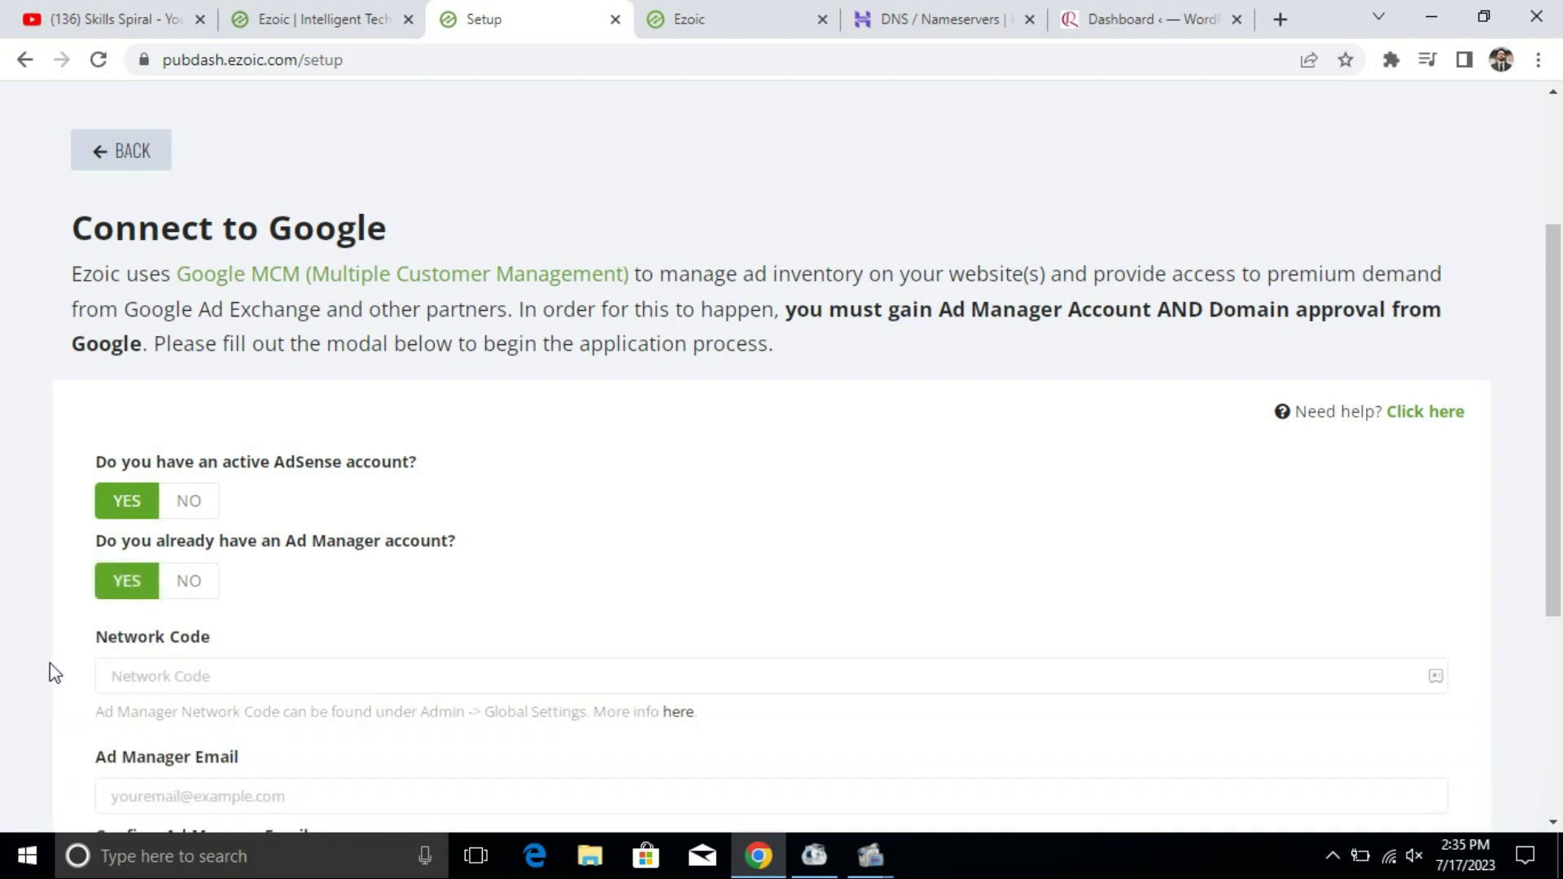
{"action": "scroll", "coordinate": [51, 663], "scroll_direction": "down", "scroll_amount": 5}
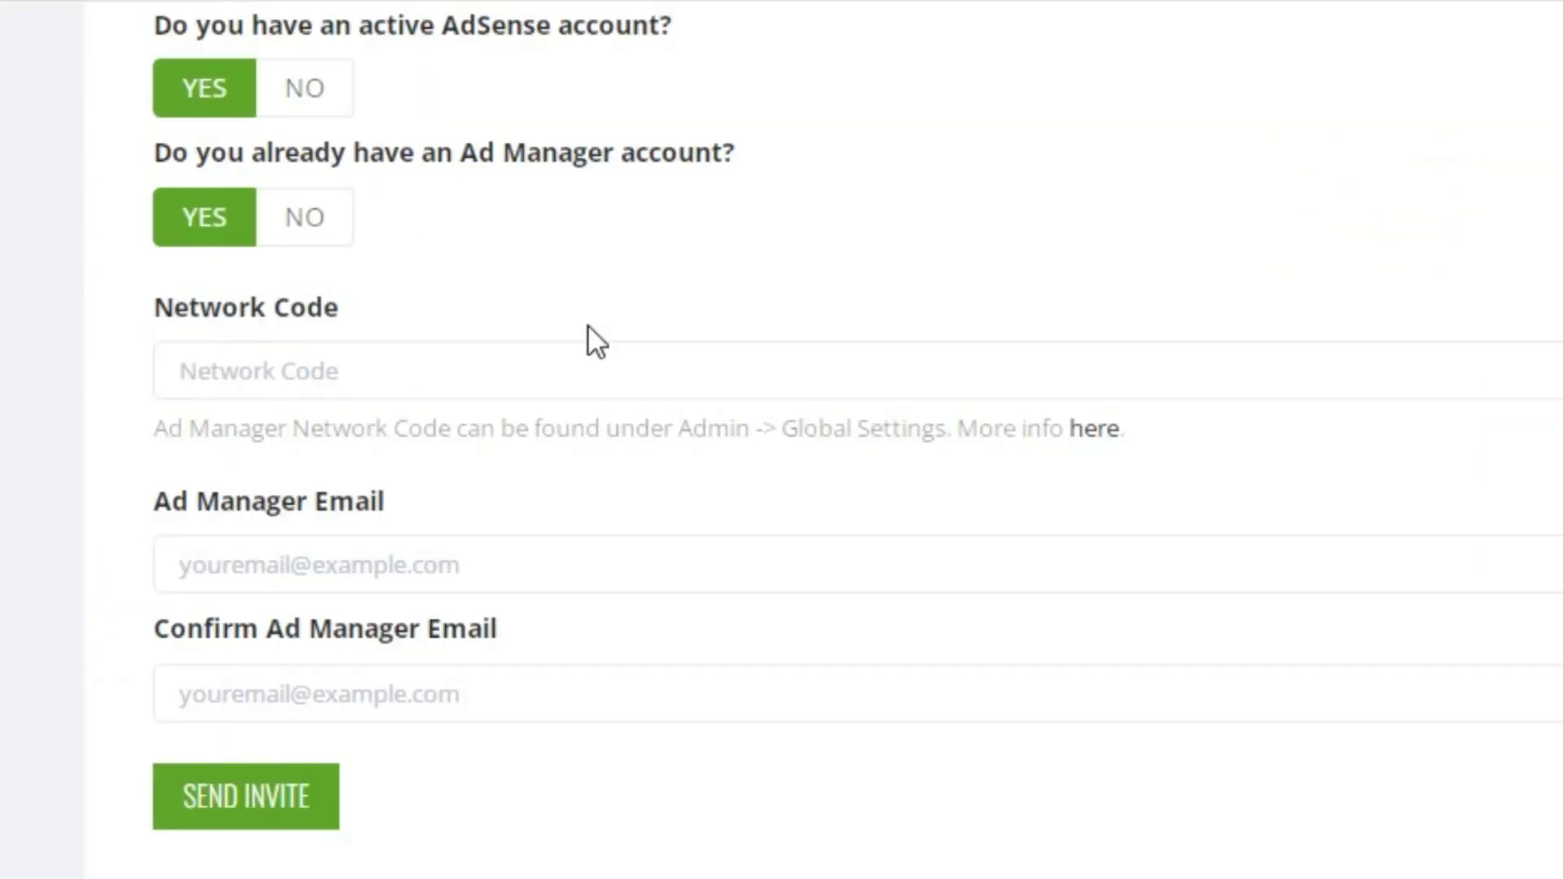
{"action": "left_click", "coordinate": [353, 544]}
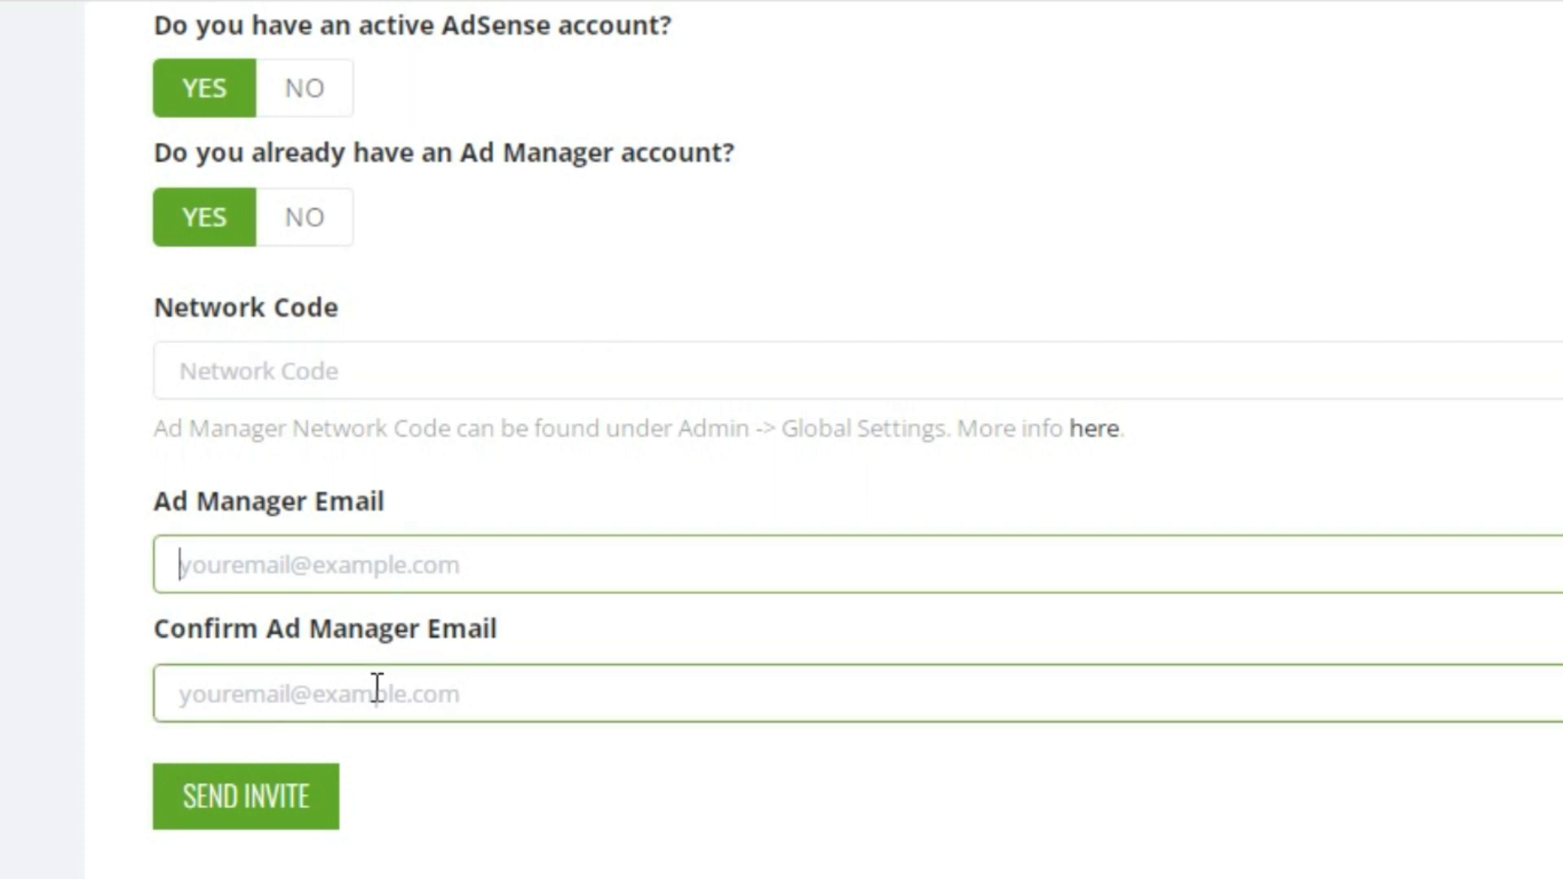
{"action": "left_click", "coordinate": [308, 216]}
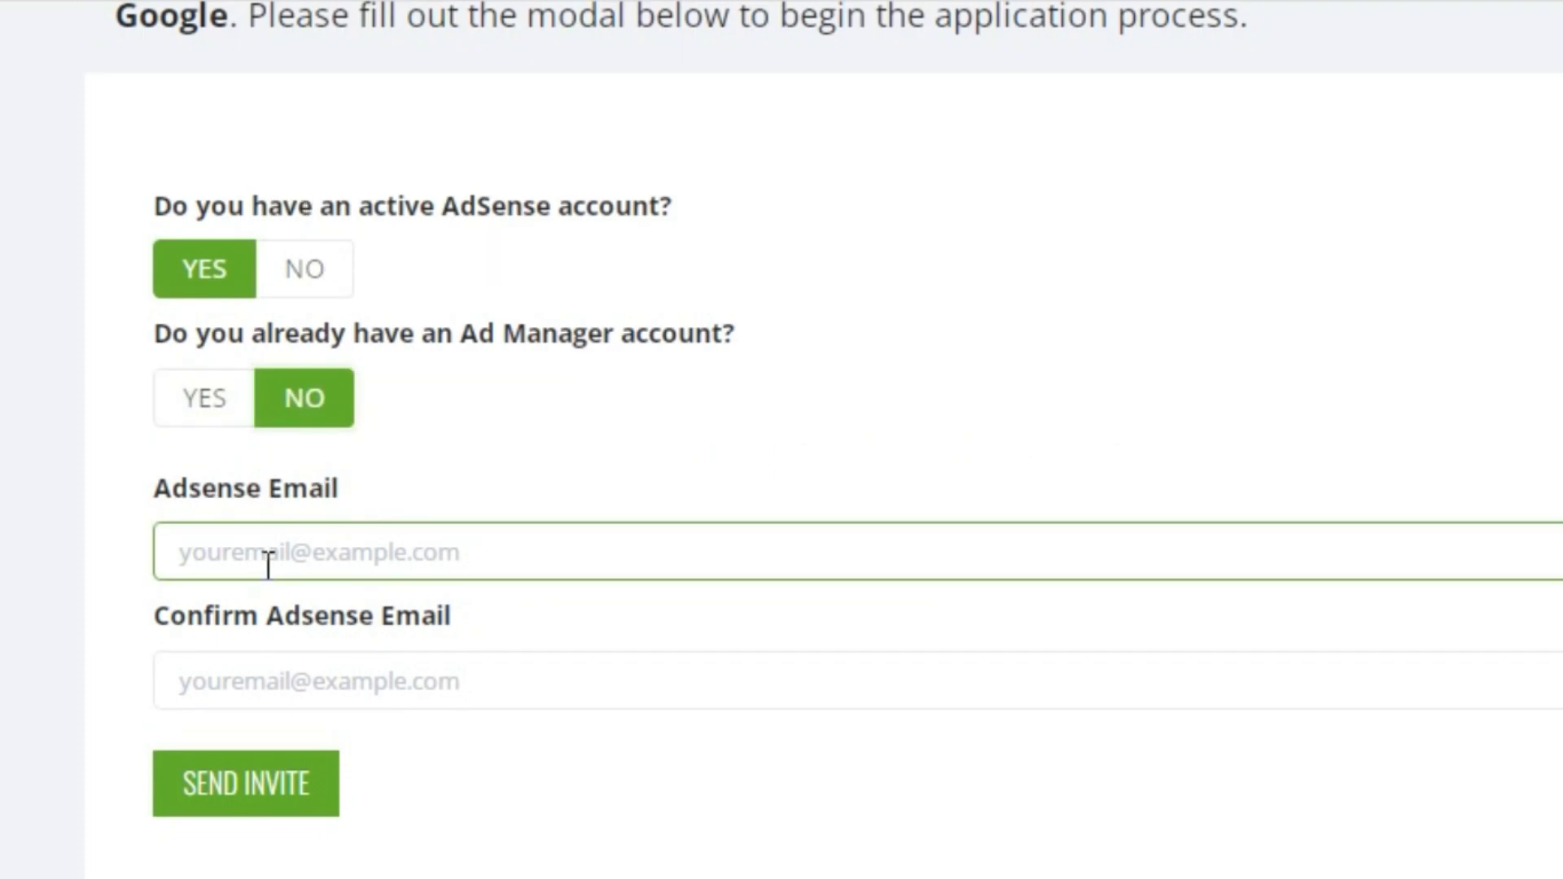
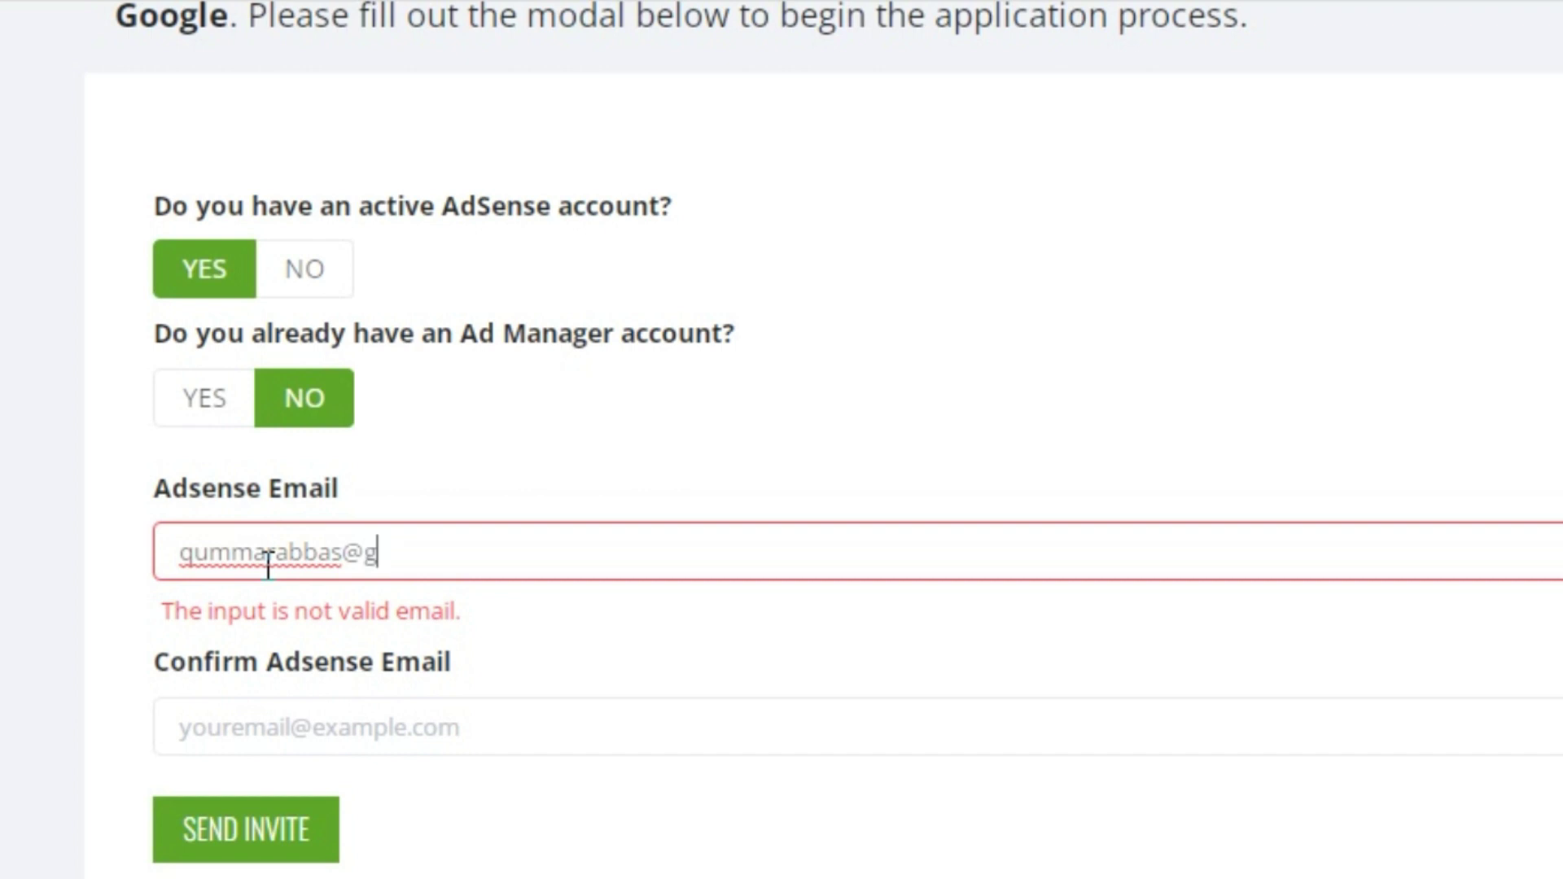
{"action": "left_click", "coordinate": [300, 666]}
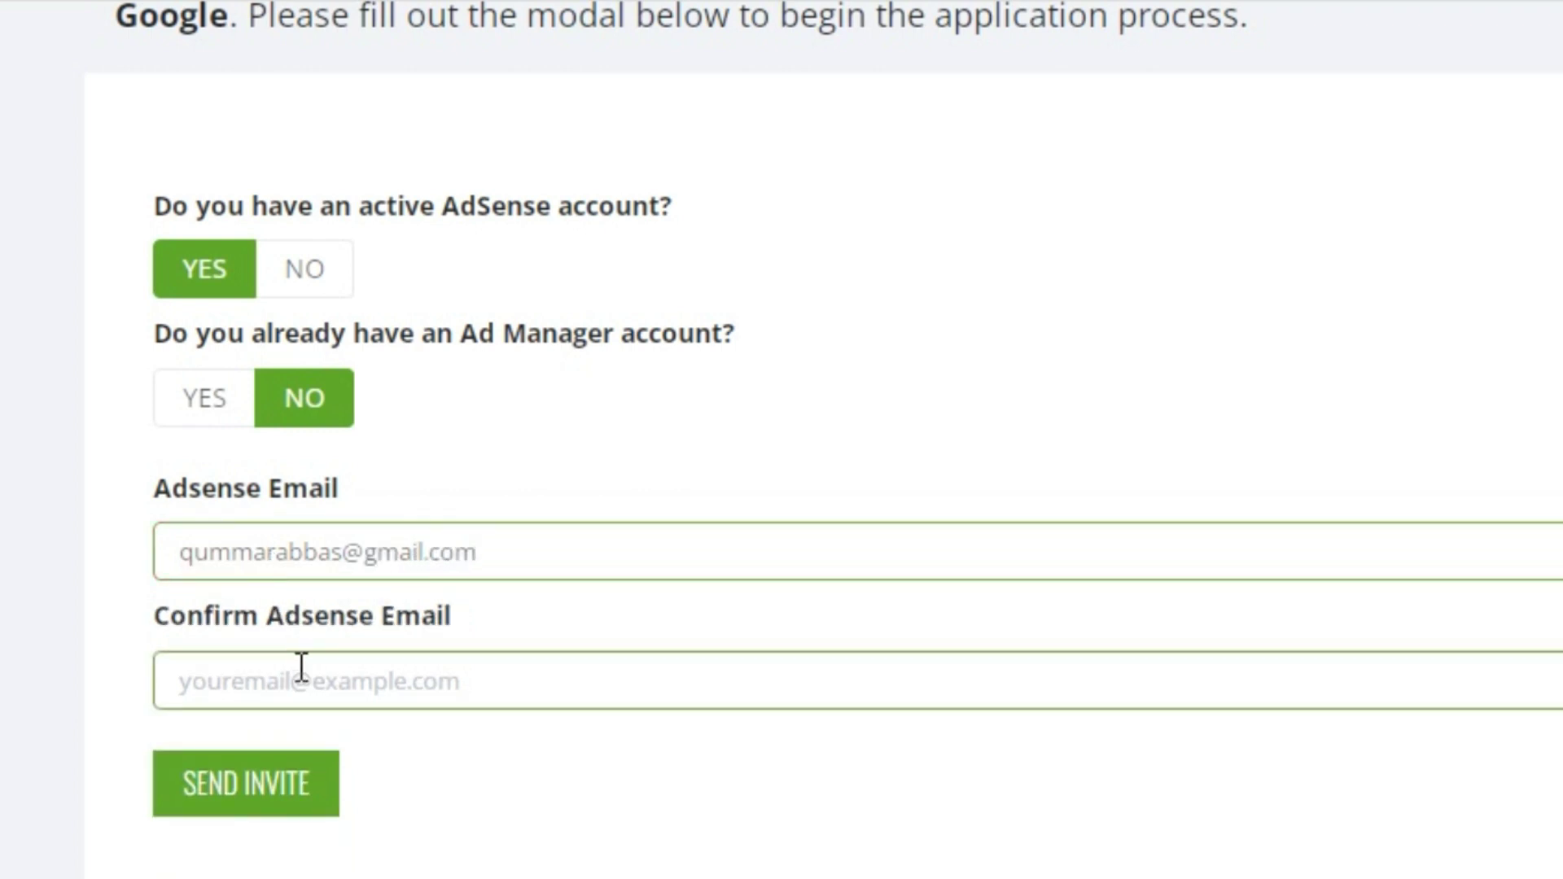
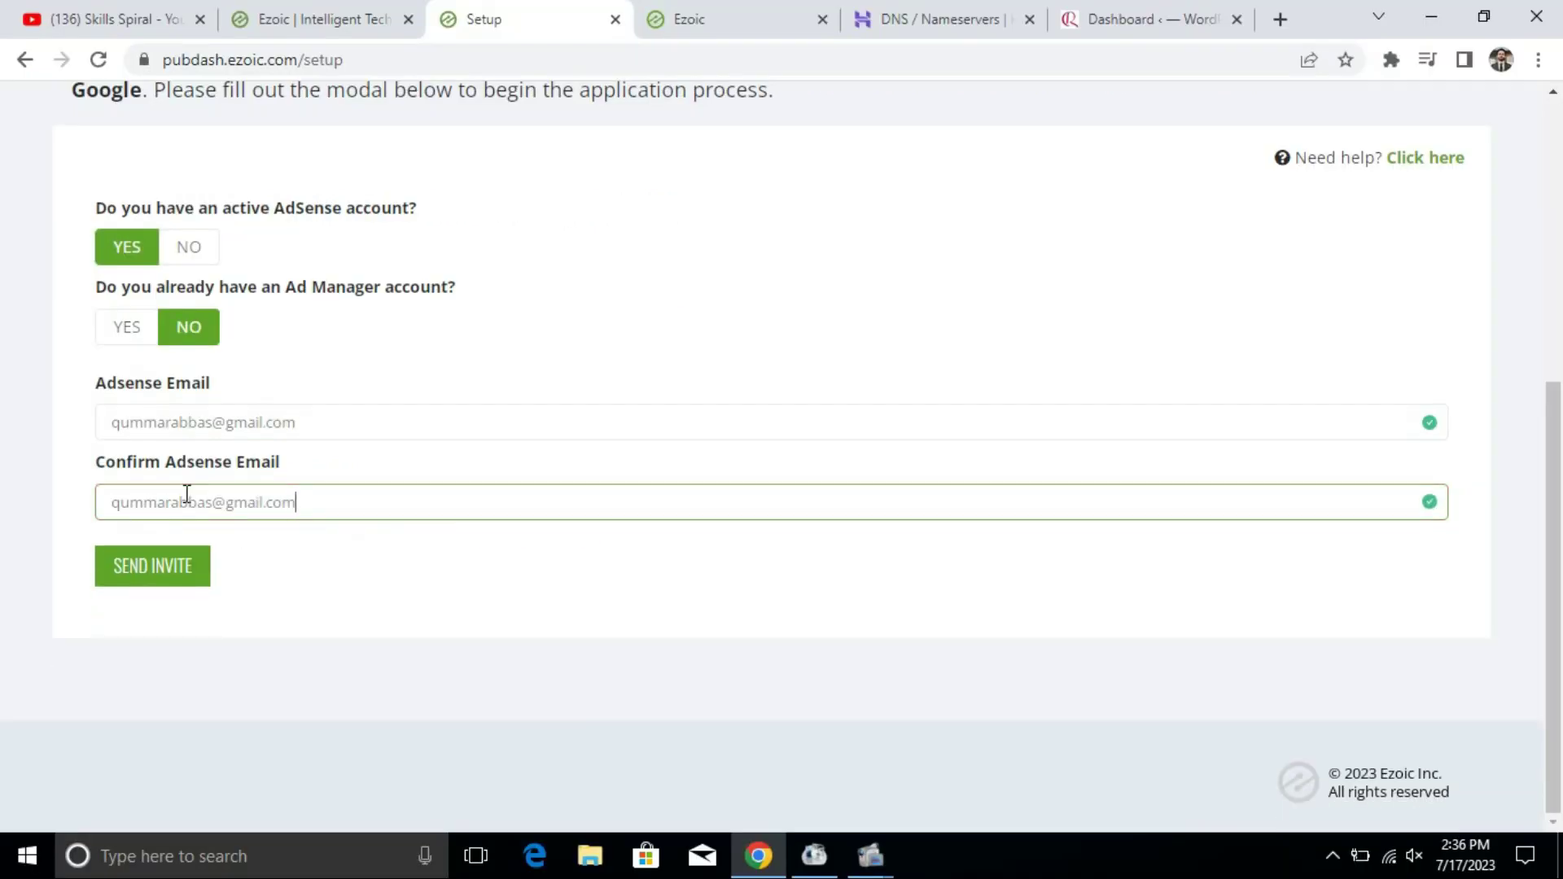
Switch the Ad Manager answer to yes and open the network code help in a new tab
{"action": "left_click", "coordinate": [126, 326]}
{"action": "left_click", "coordinate": [190, 417]}
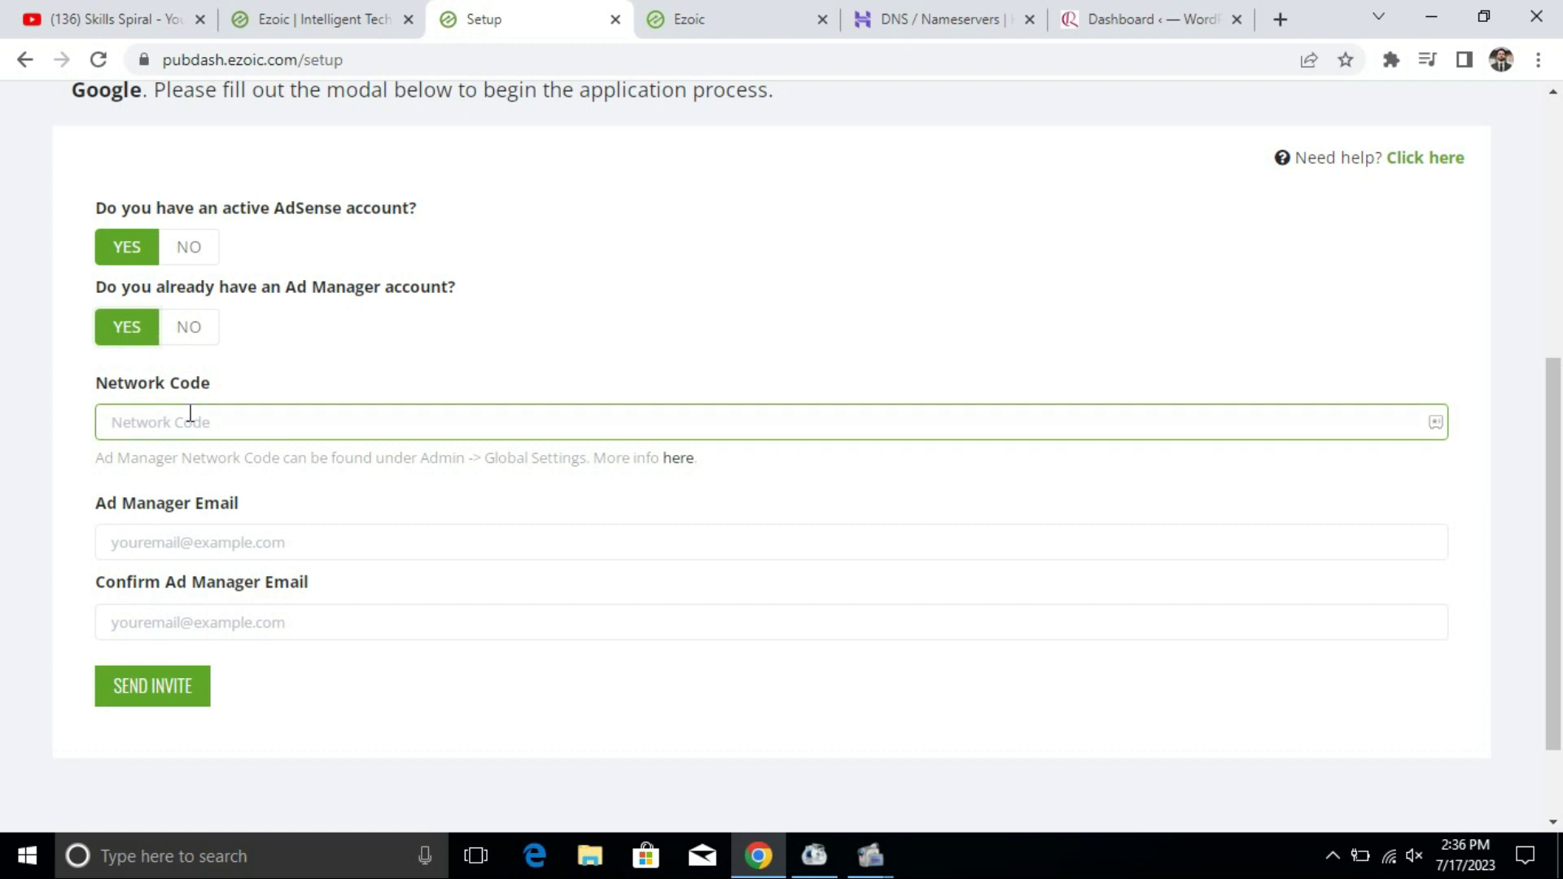
{"action": "left_click", "coordinate": [630, 461]}
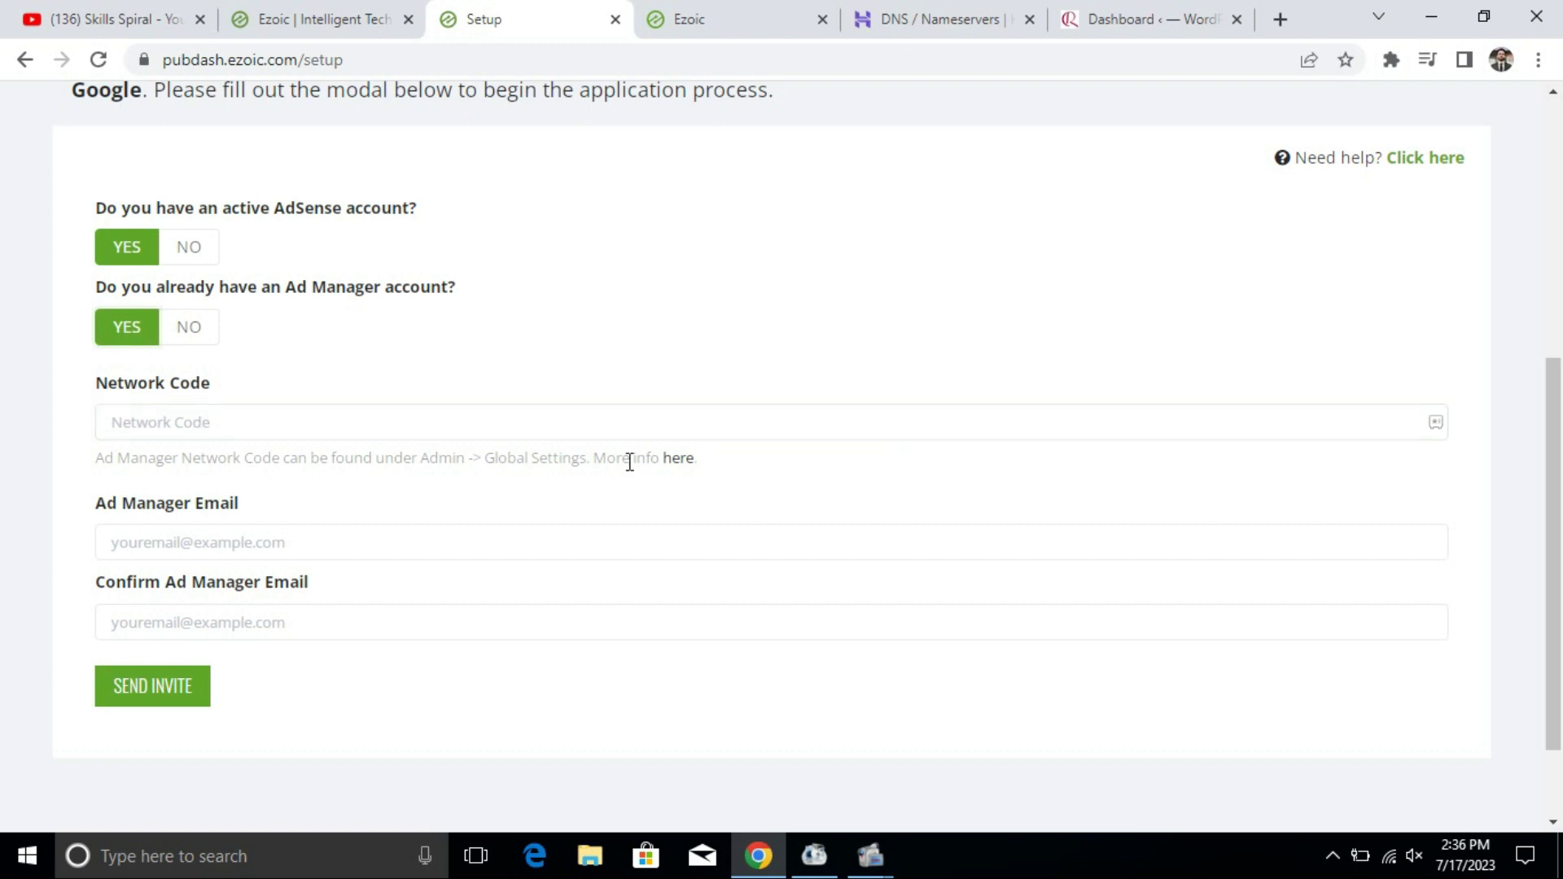
{"action": "right_click", "coordinate": [694, 459]}
{"action": "left_click", "coordinate": [811, 479]}
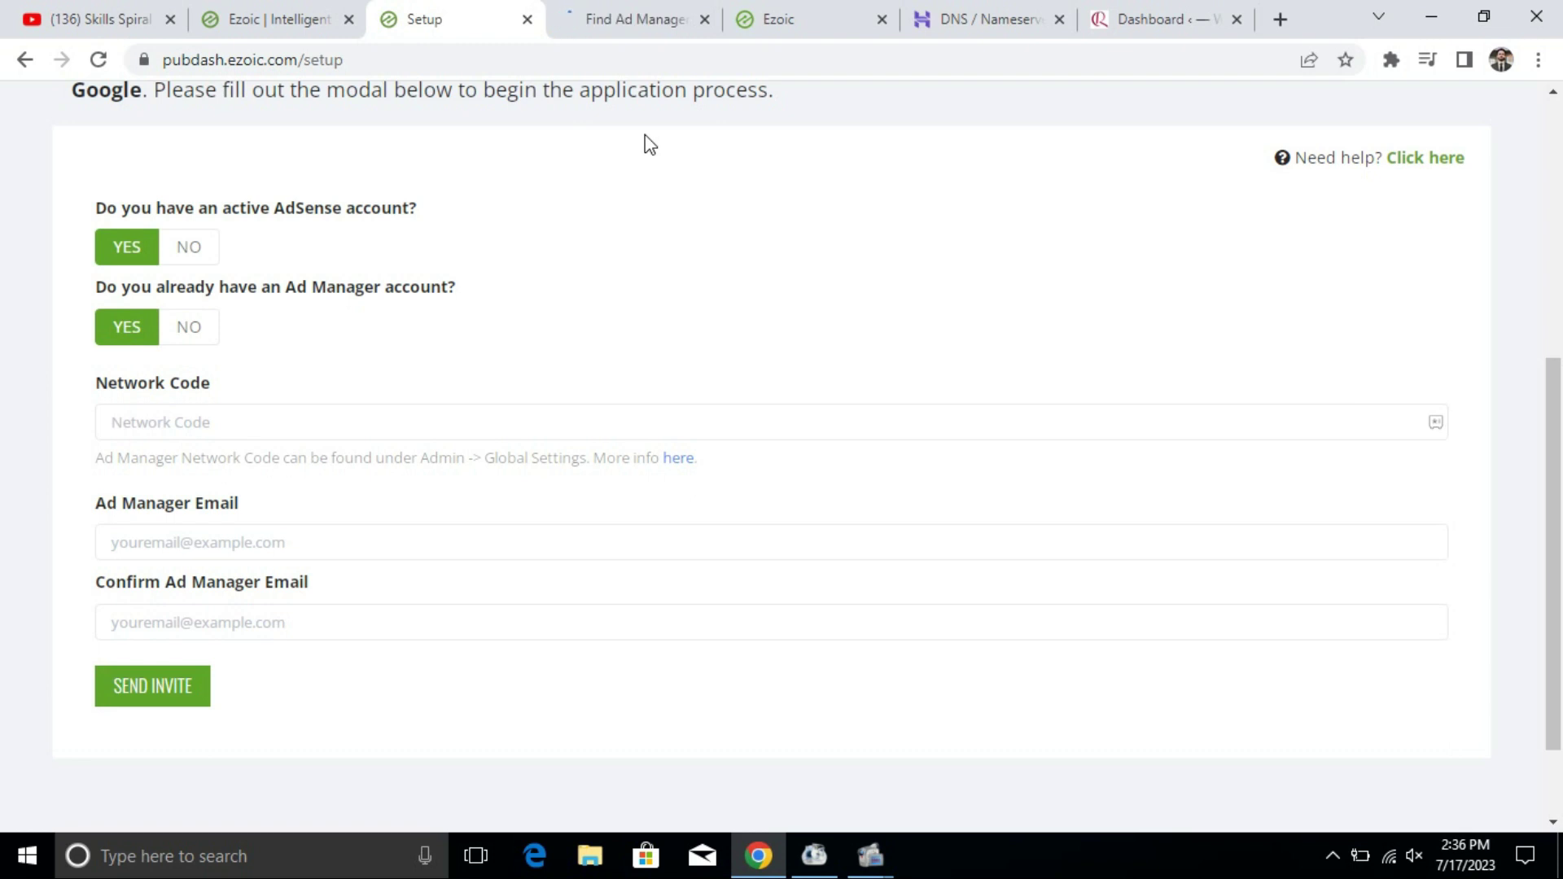
{"action": "left_click", "coordinate": [604, 17]}
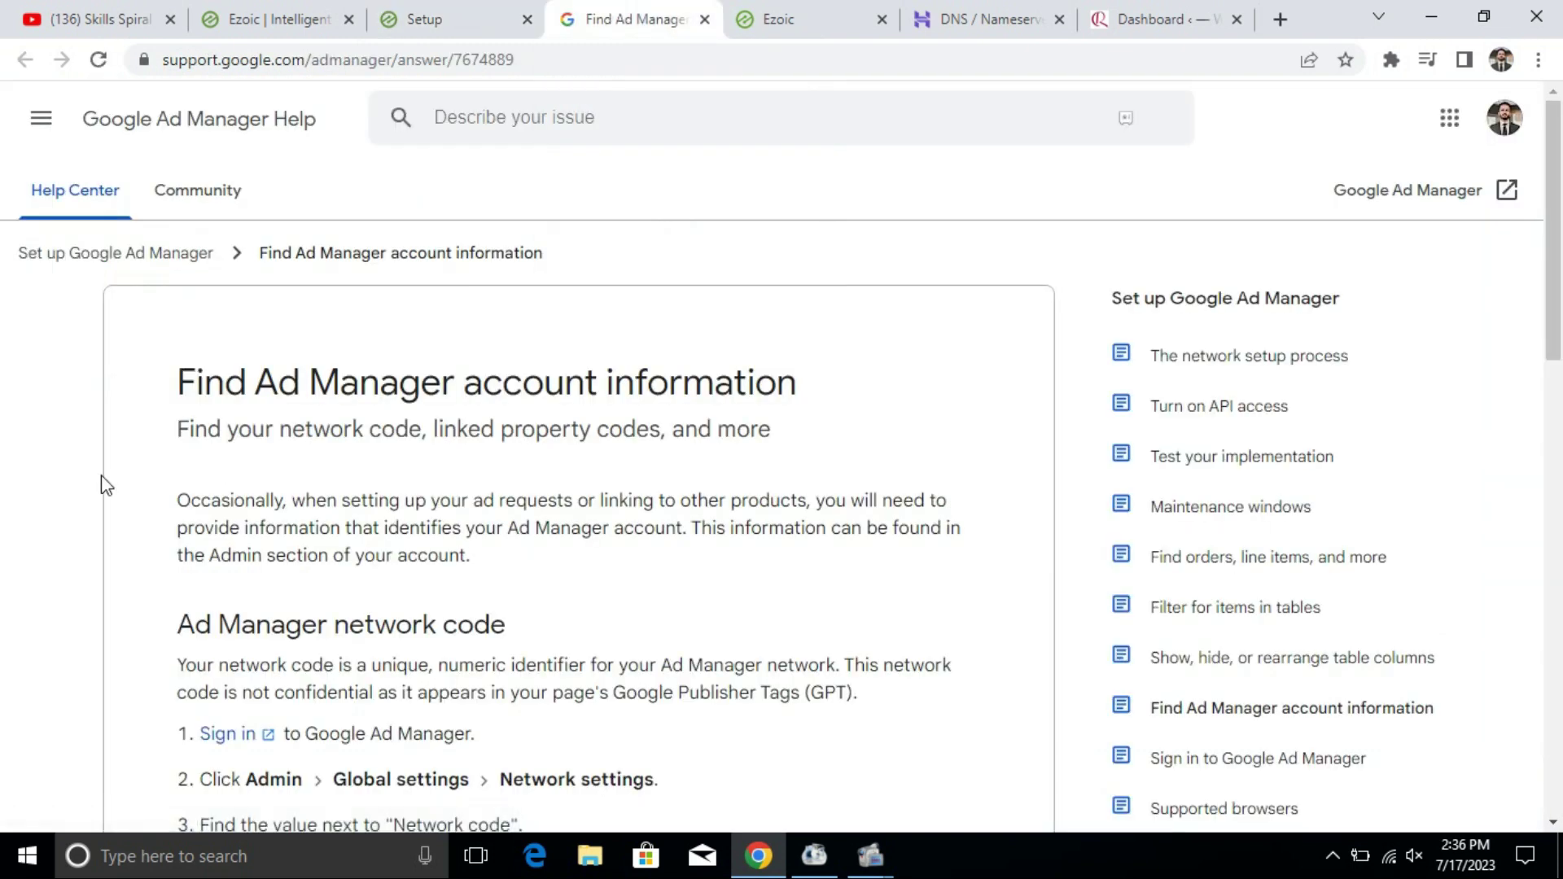
Open the Ad Manager MCM management page for qemporium.shop
{"action": "scroll", "coordinate": [137, 449], "scroll_direction": "down", "scroll_amount": 3}
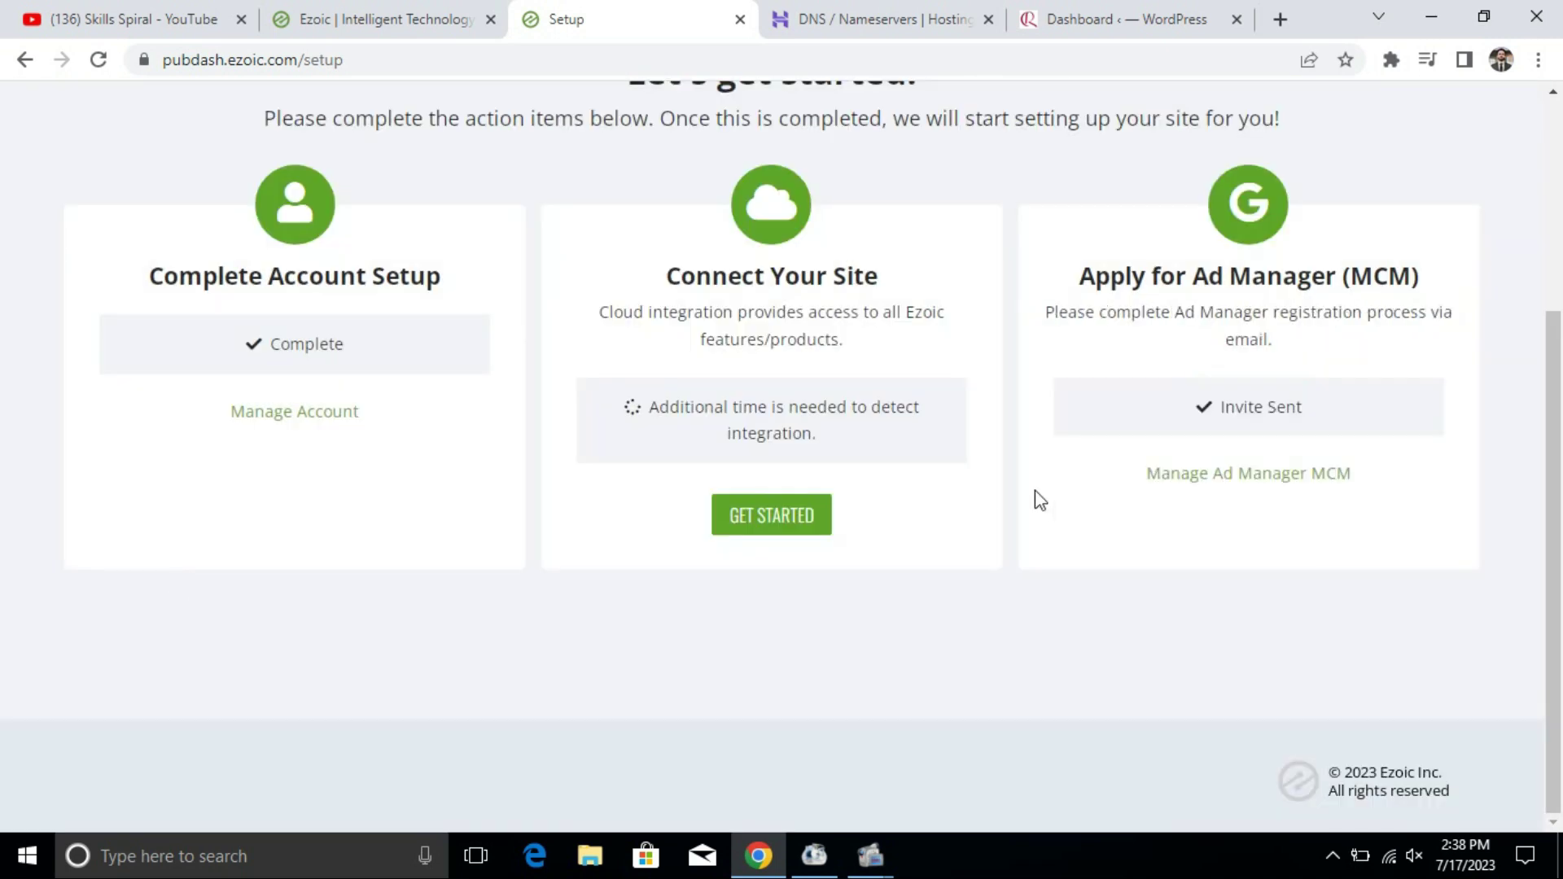
{"action": "right_click", "coordinate": [1239, 480]}
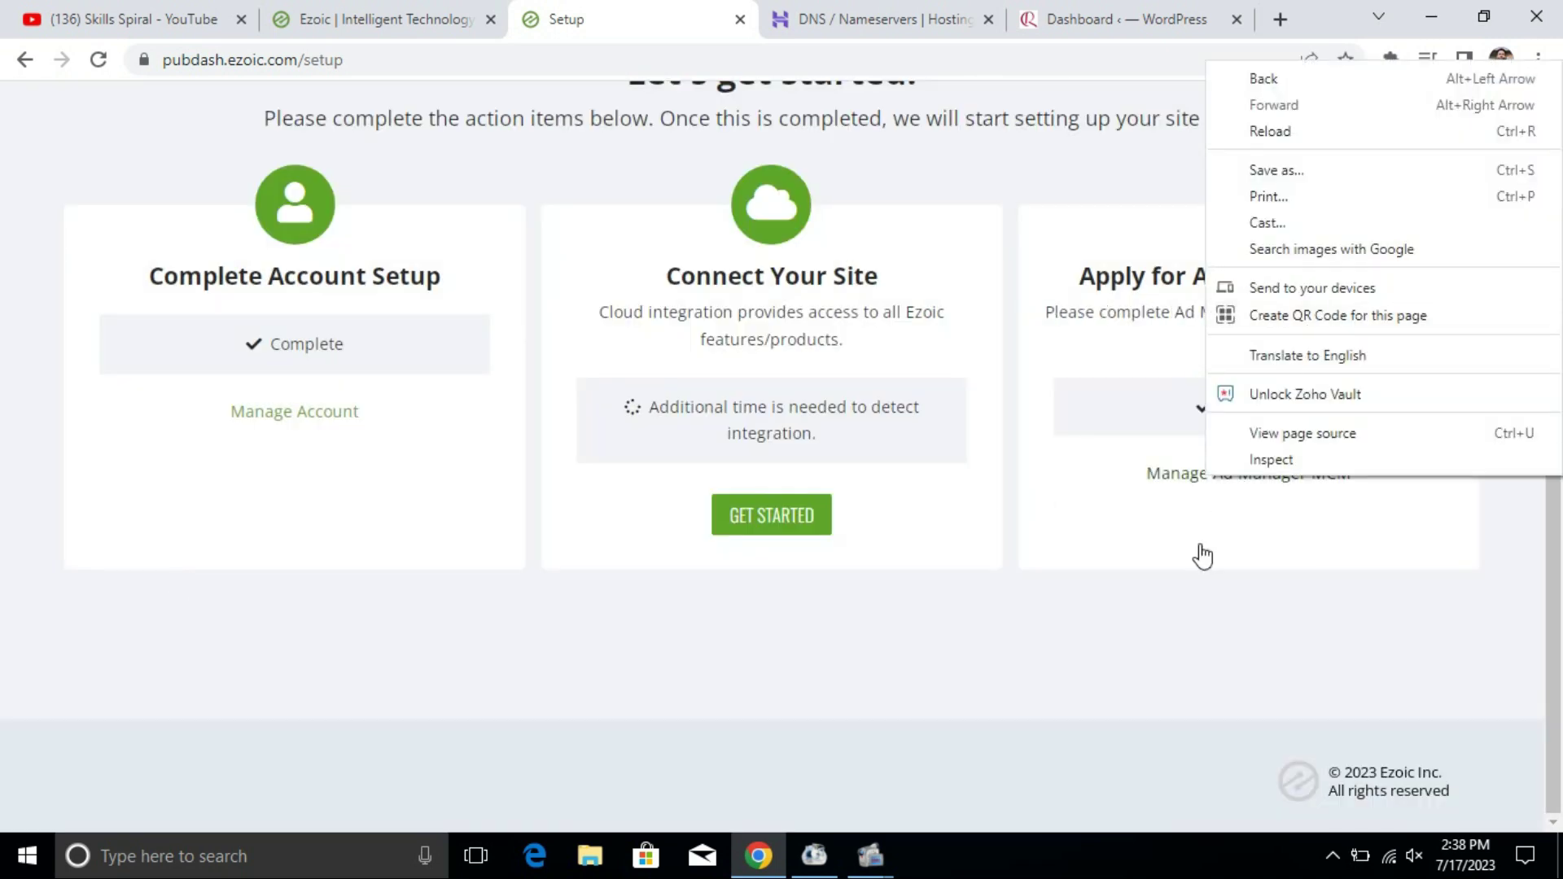
{"action": "left_click", "coordinate": [1199, 555]}
{"action": "left_click", "coordinate": [1217, 476]}
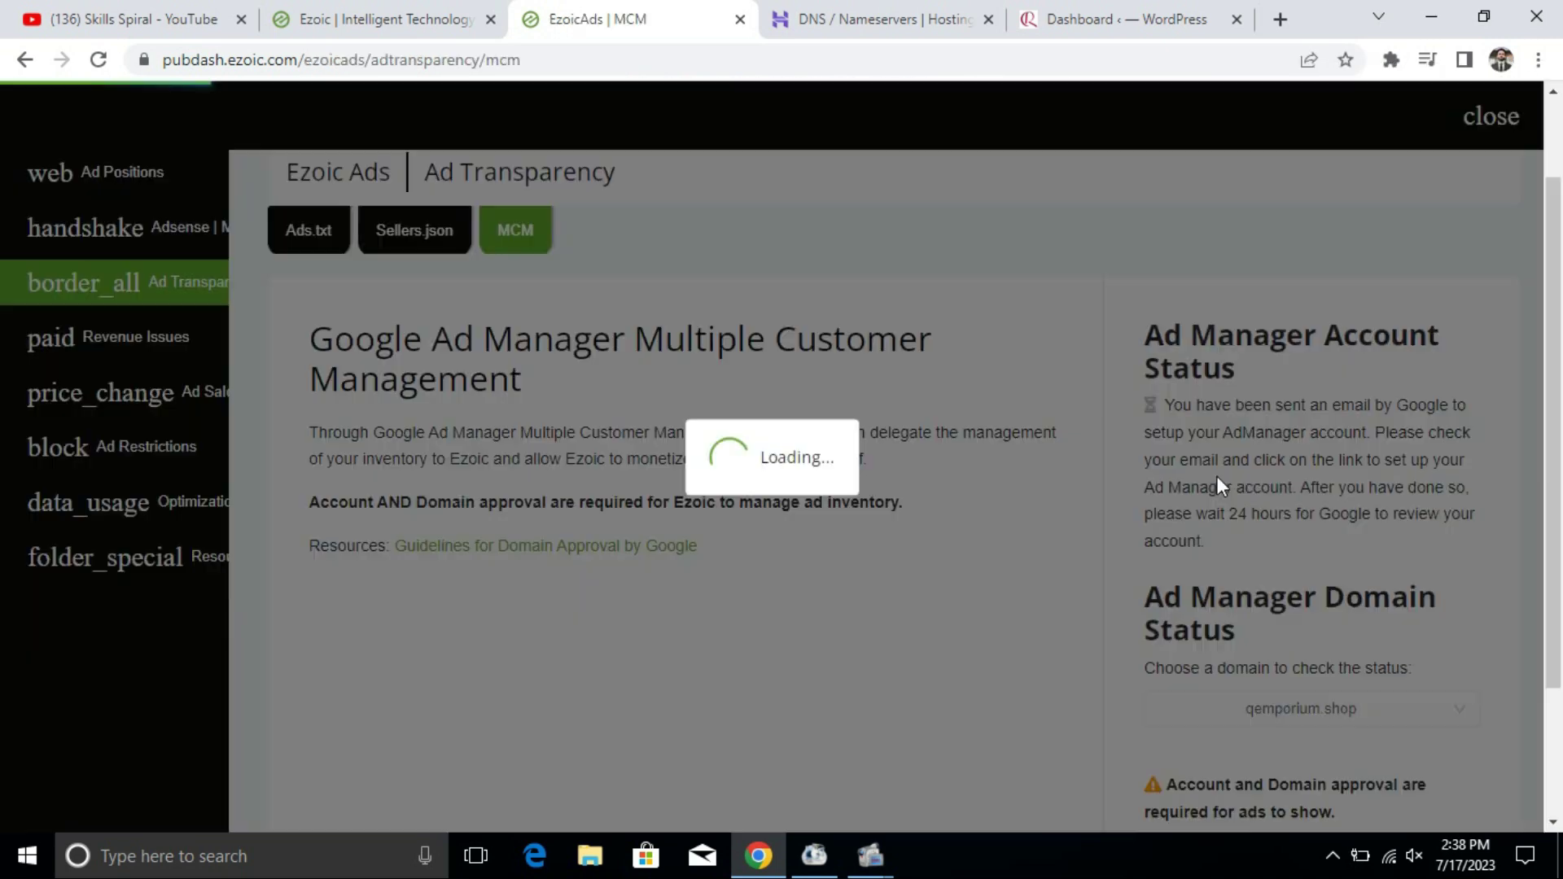
{"action": "scroll", "coordinate": [259, 474], "scroll_direction": "down", "scroll_amount": 1}
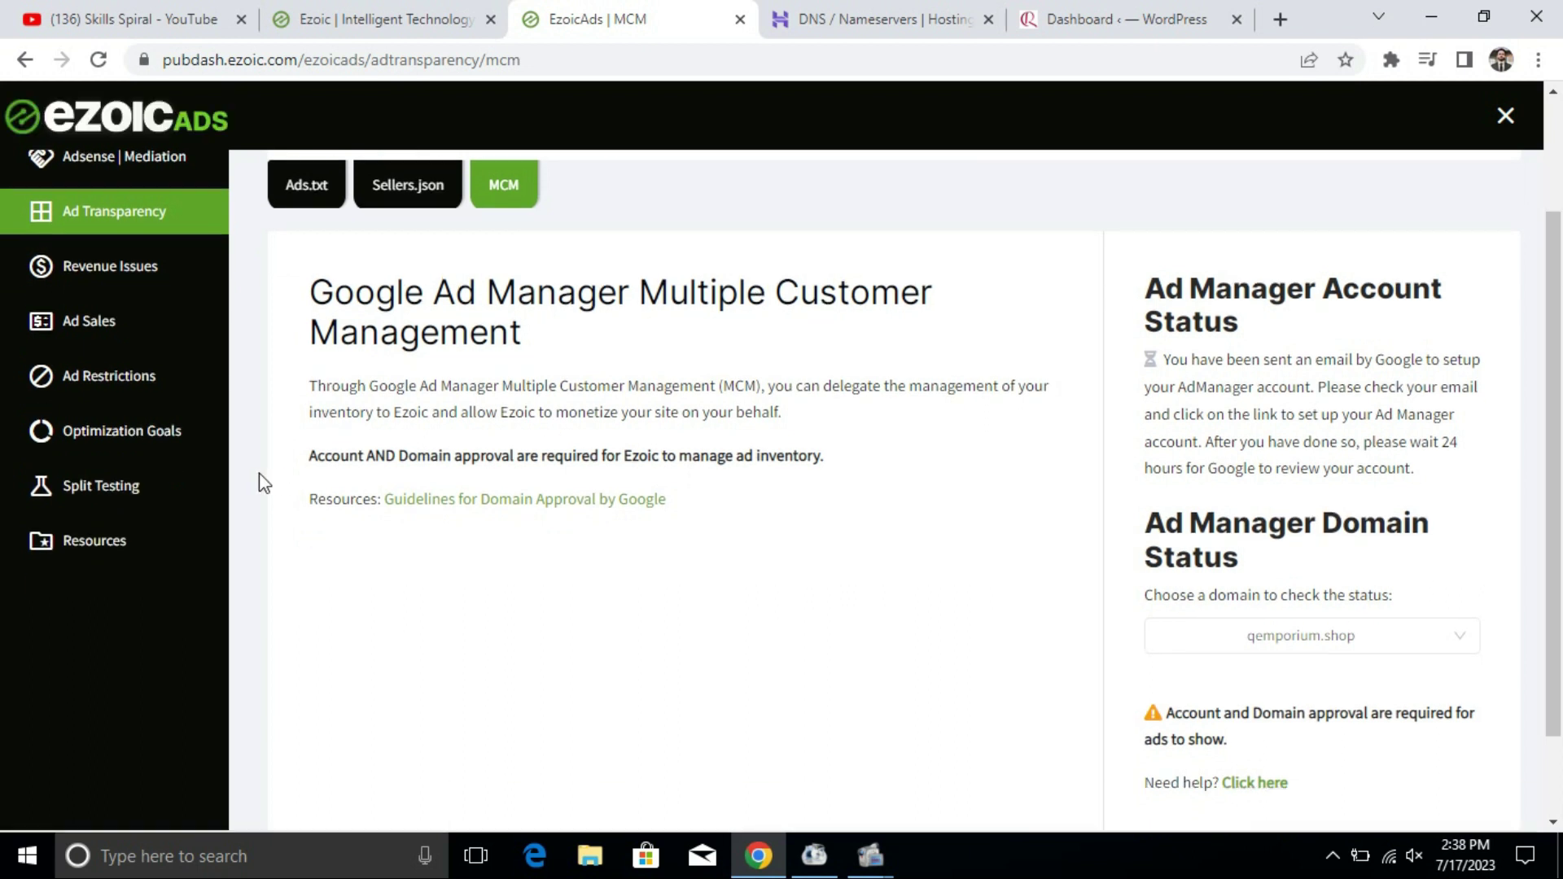
{"action": "scroll", "coordinate": [259, 472], "scroll_direction": "up", "scroll_amount": 1}
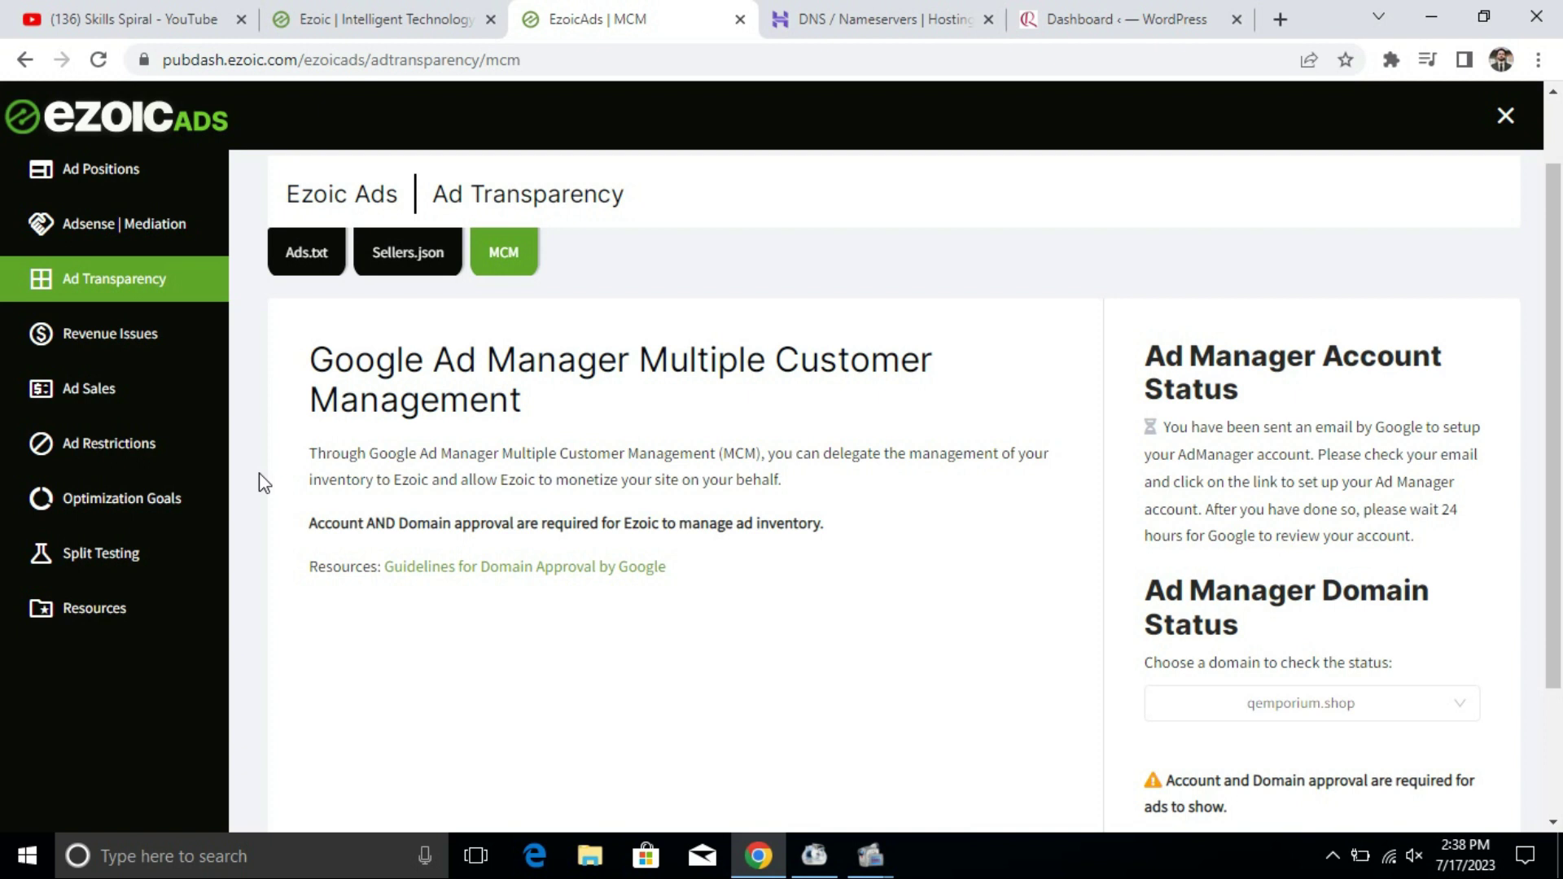
{"action": "scroll", "coordinate": [259, 474], "scroll_direction": "down", "scroll_amount": 3}
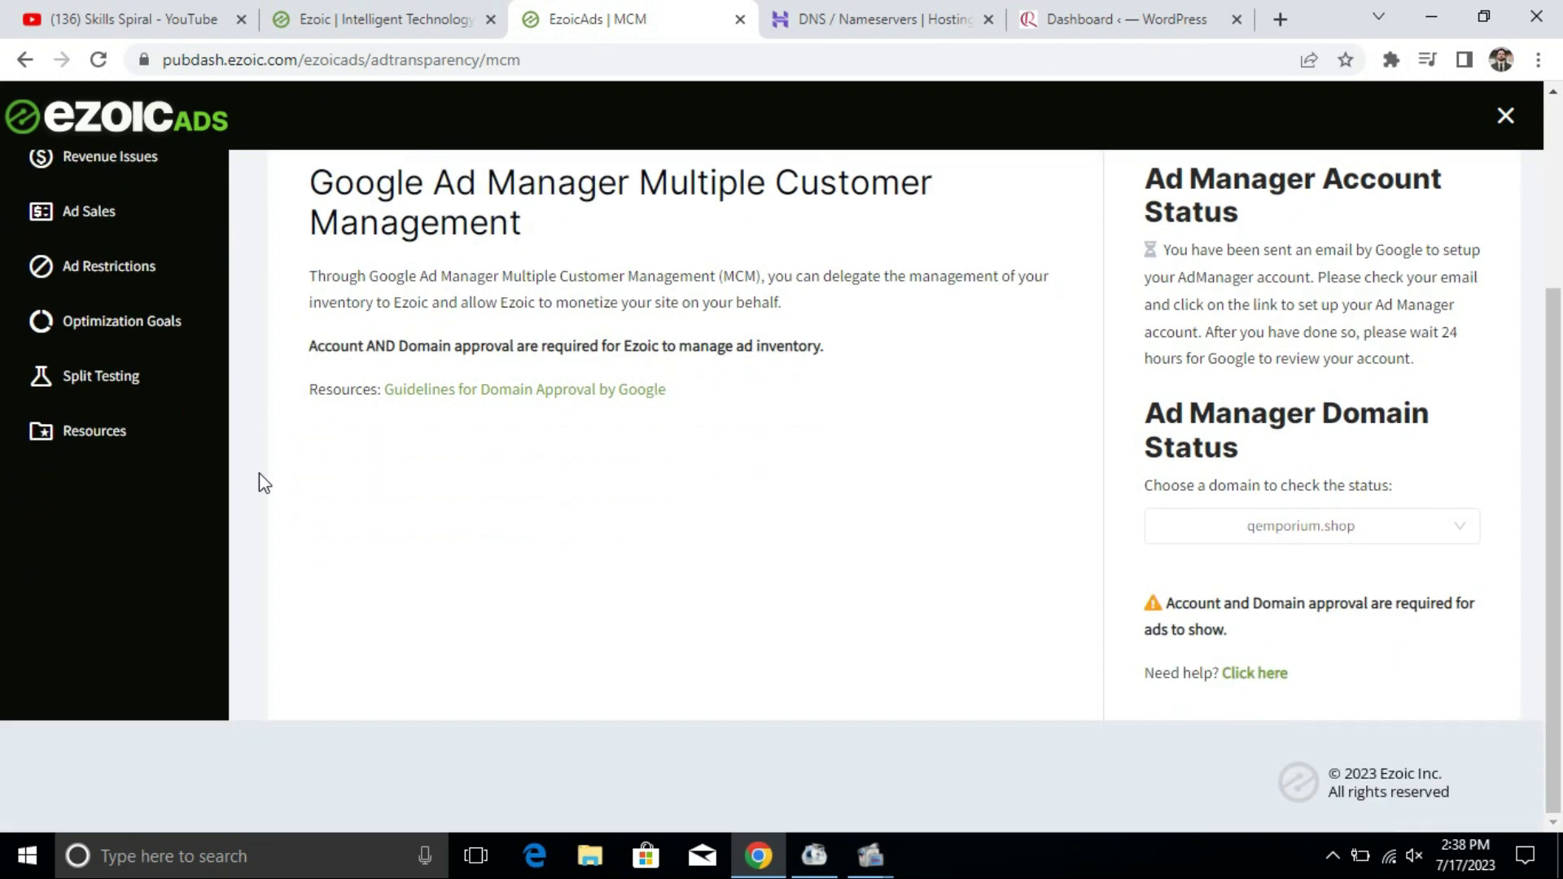
{"action": "scroll", "coordinate": [259, 474], "scroll_direction": "up", "scroll_amount": 1}
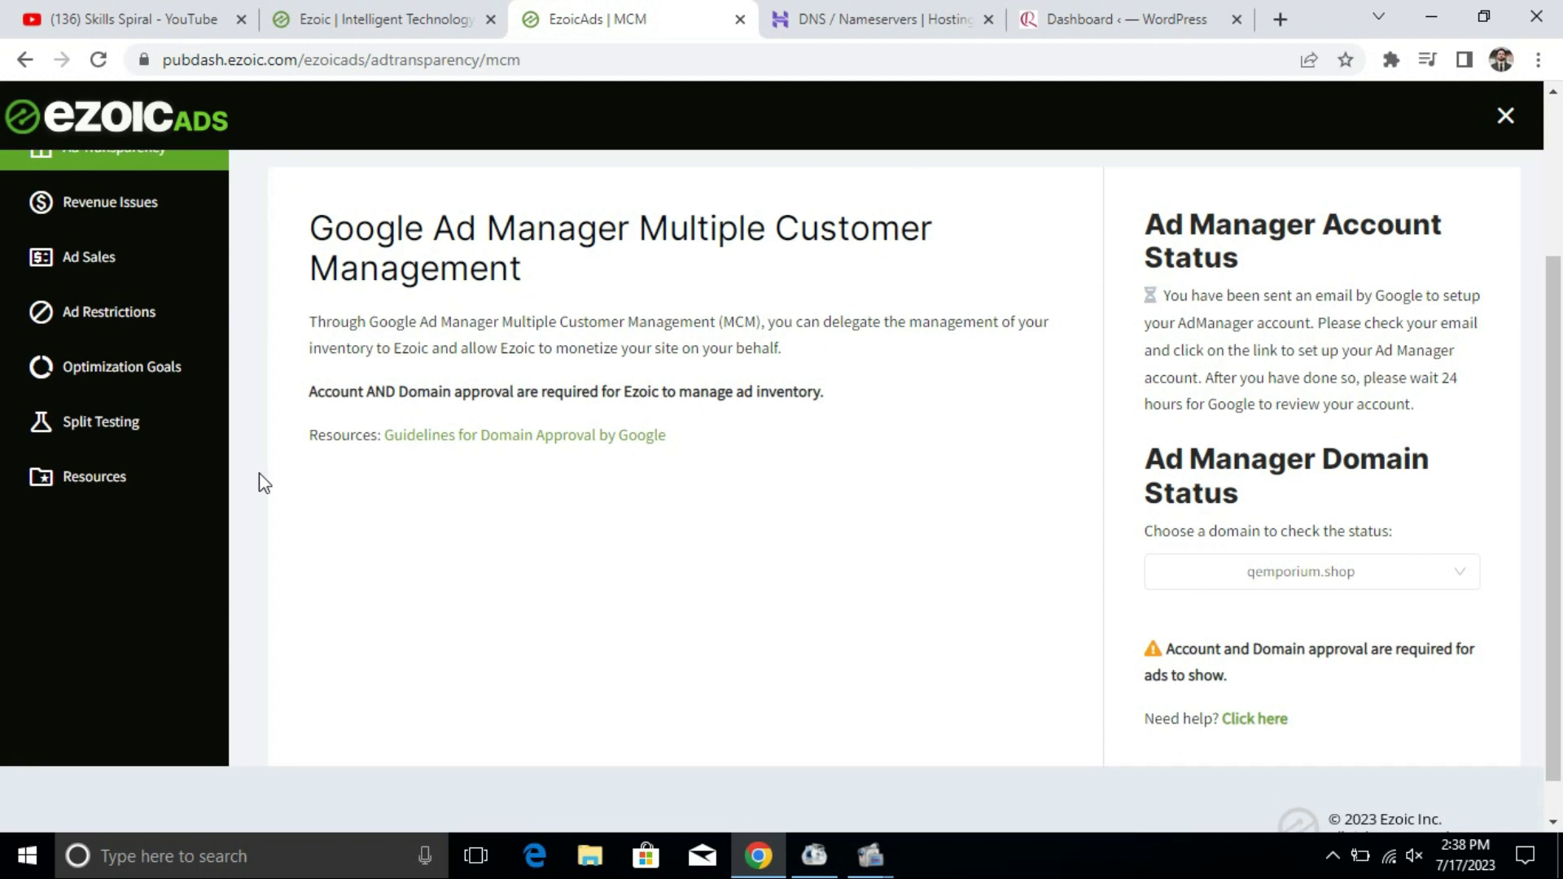
{"action": "scroll", "coordinate": [259, 480], "scroll_direction": "up", "scroll_amount": 1}
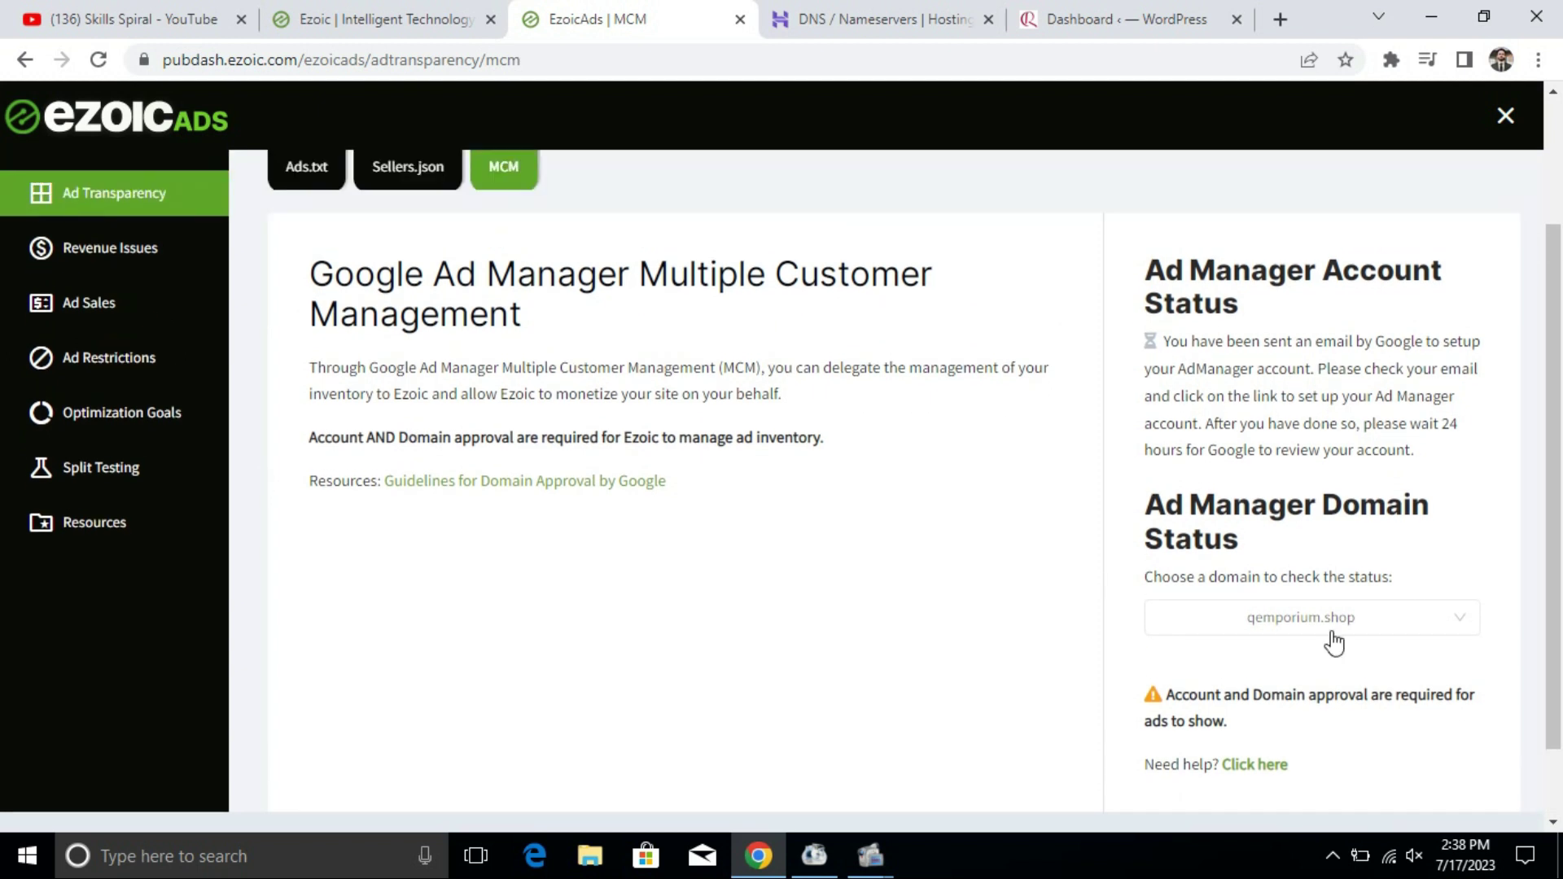
{"action": "right_click", "coordinate": [1082, 576]}
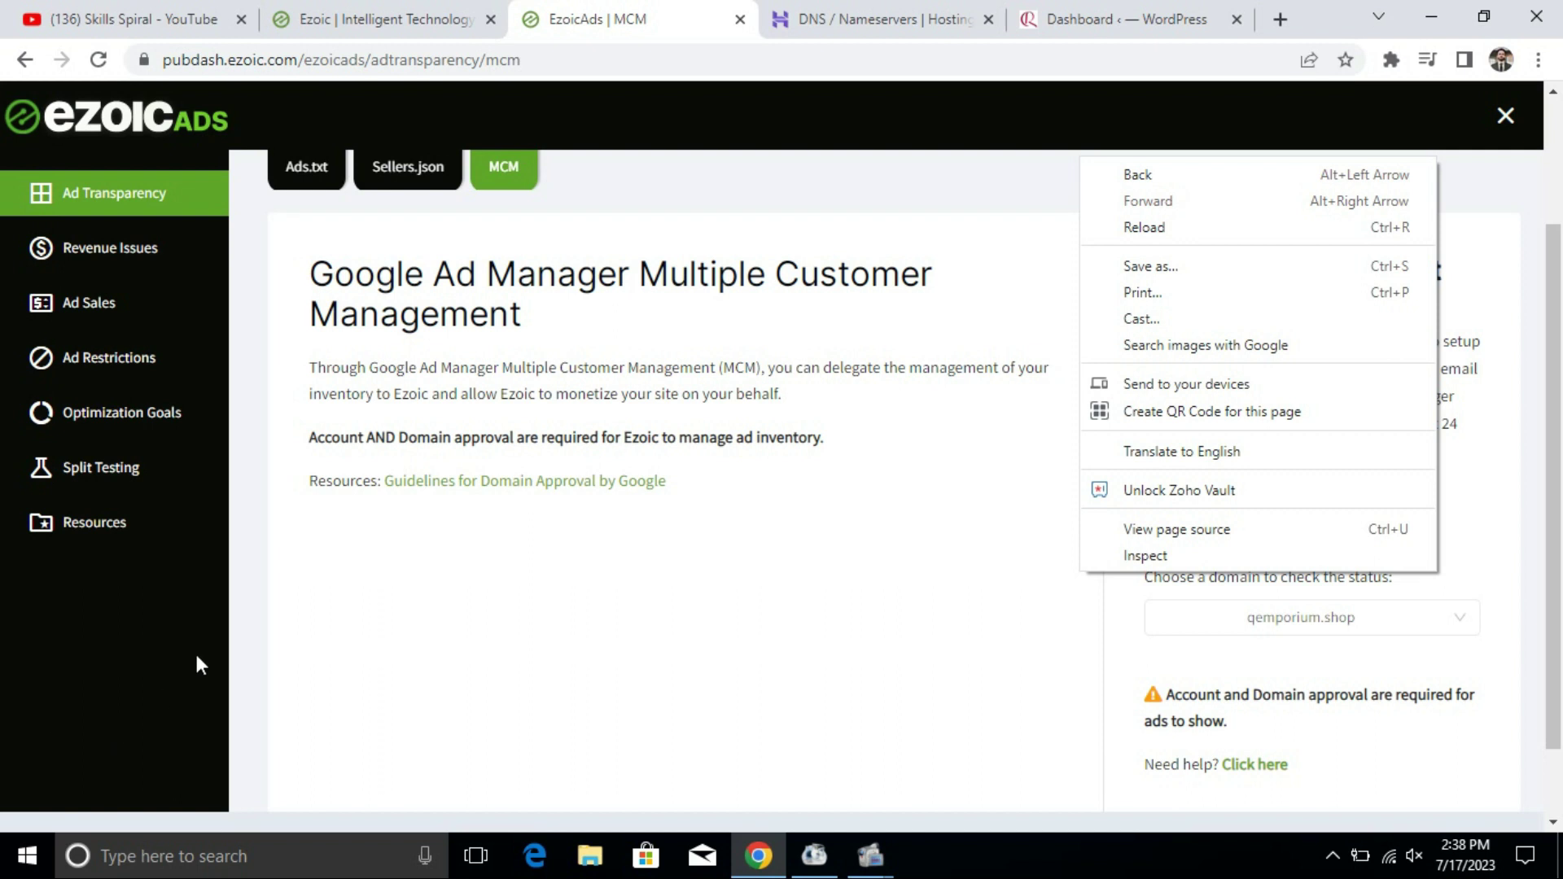
{"action": "left_click", "coordinate": [231, 603]}
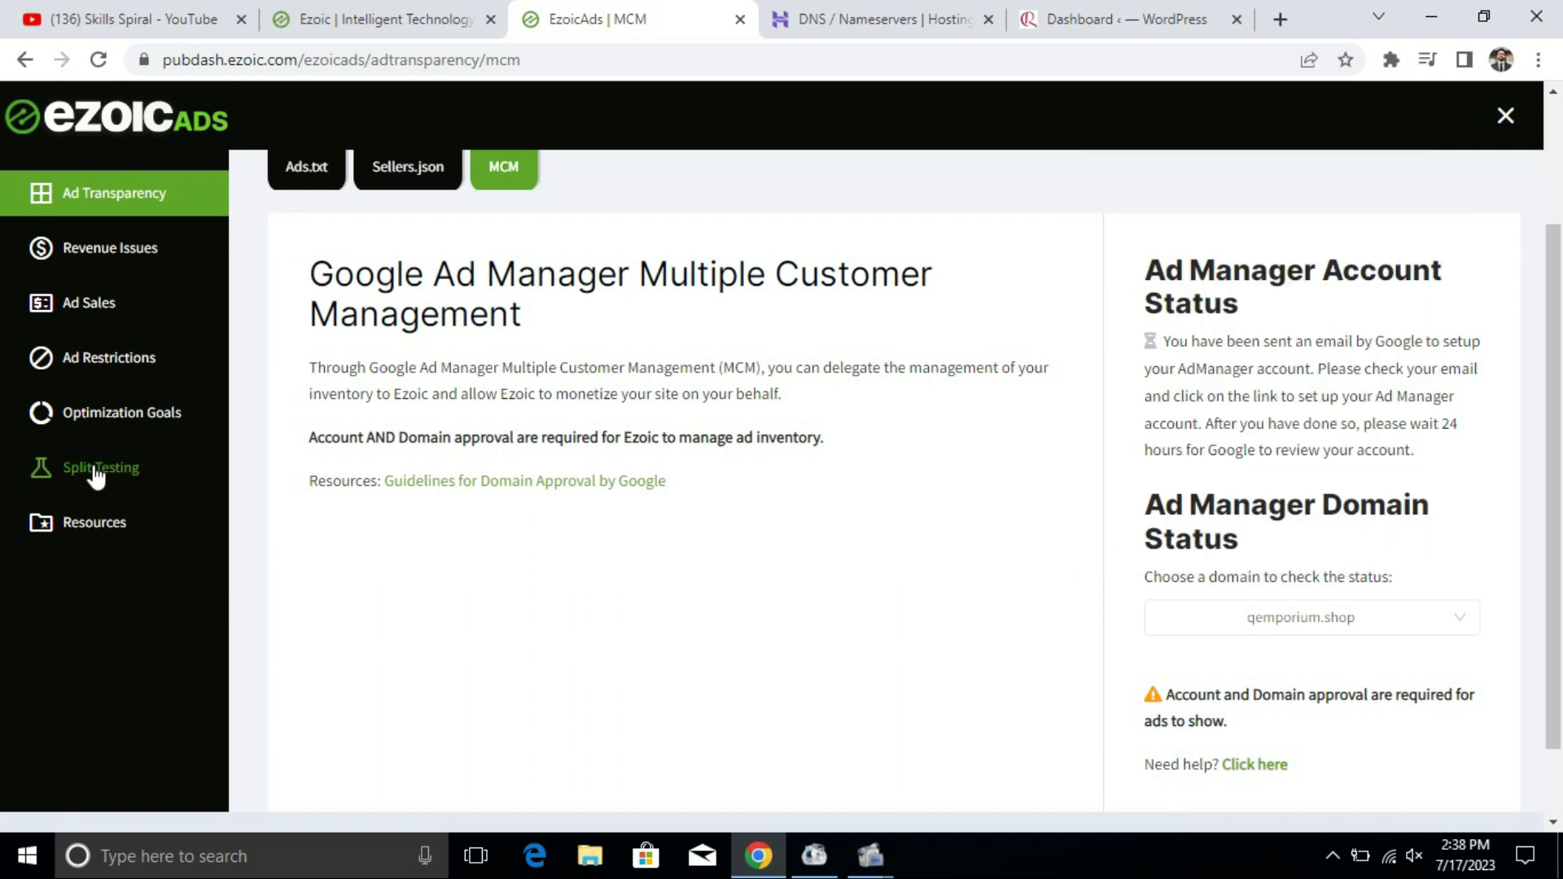
{"action": "scroll", "coordinate": [258, 430], "scroll_direction": "up", "scroll_amount": 2}
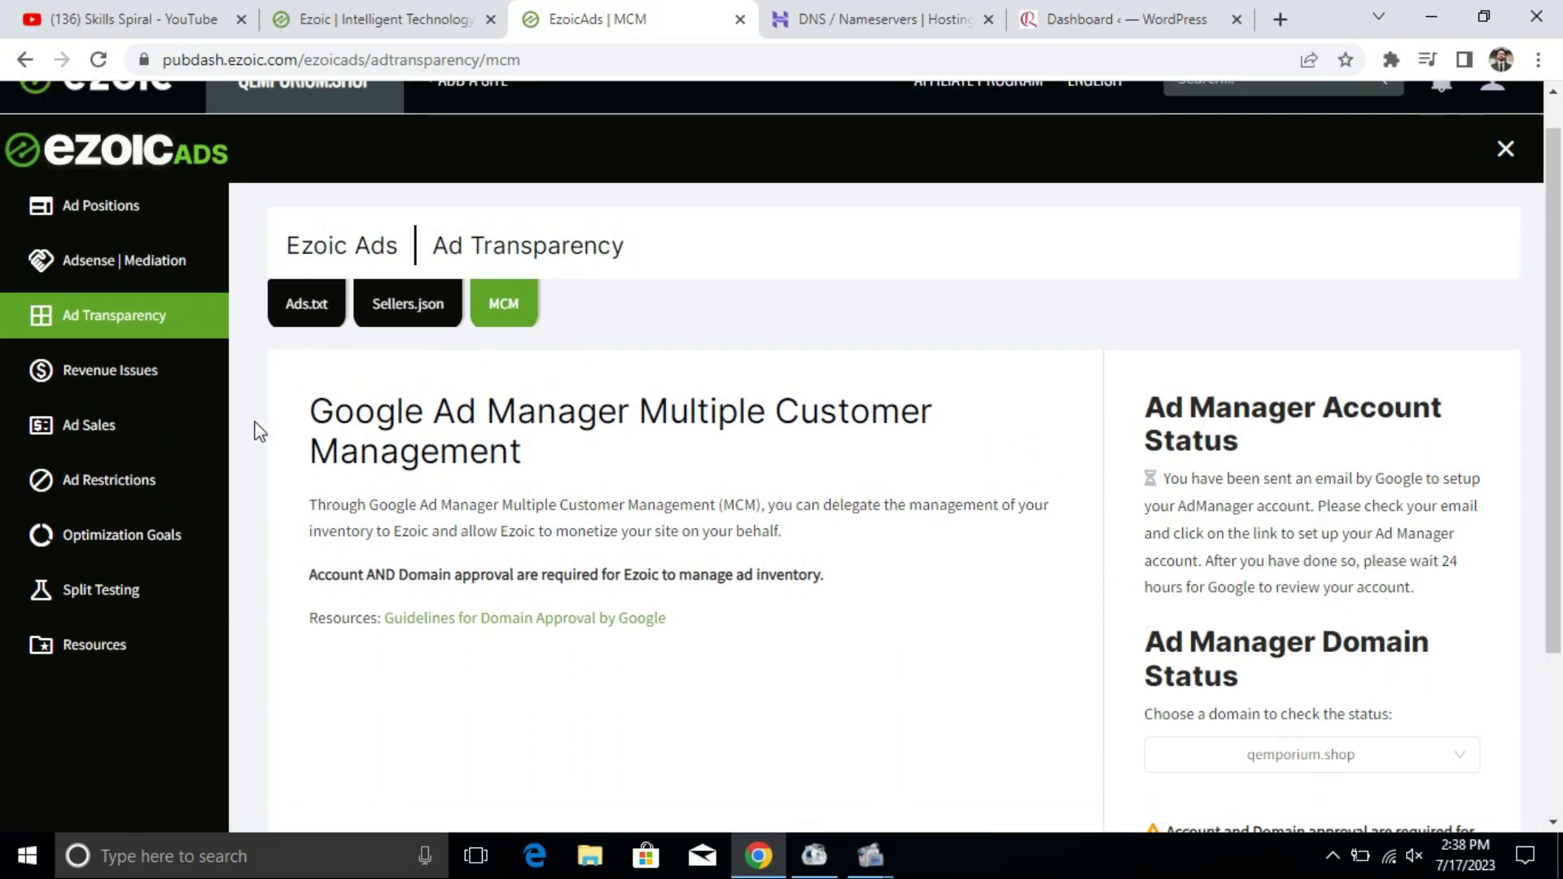
{"action": "left_click", "coordinate": [306, 307]}
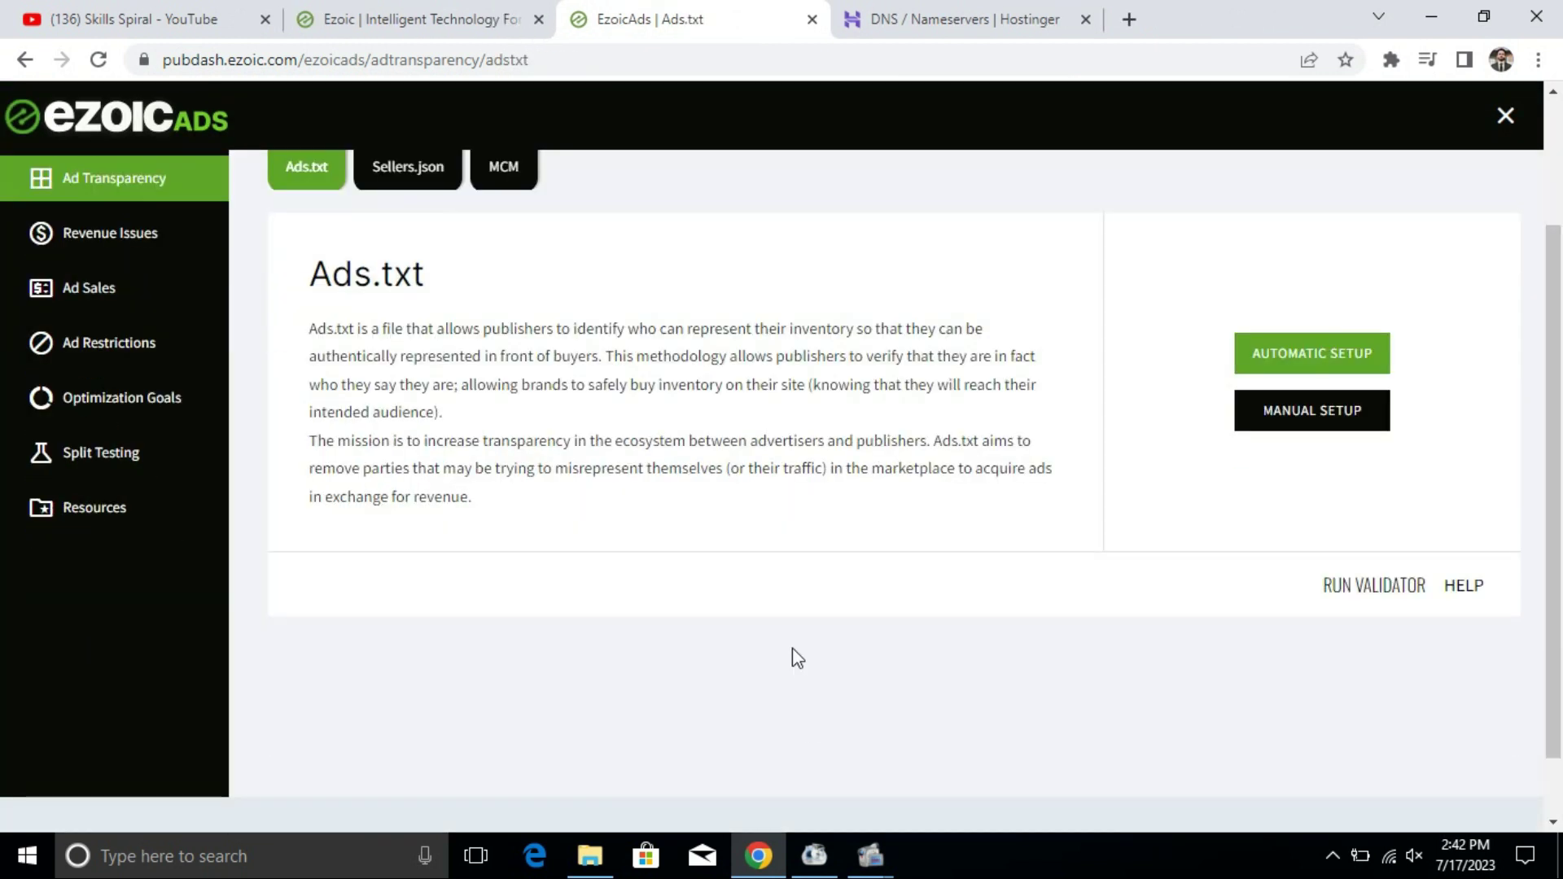
Advance Ezoic's manual ads.txt setup to Setup Redirect and expand the WordPress Plugin method
{"action": "scroll", "coordinate": [793, 648], "scroll_direction": "up", "scroll_amount": 1}
{"action": "left_click", "coordinate": [1307, 507]}
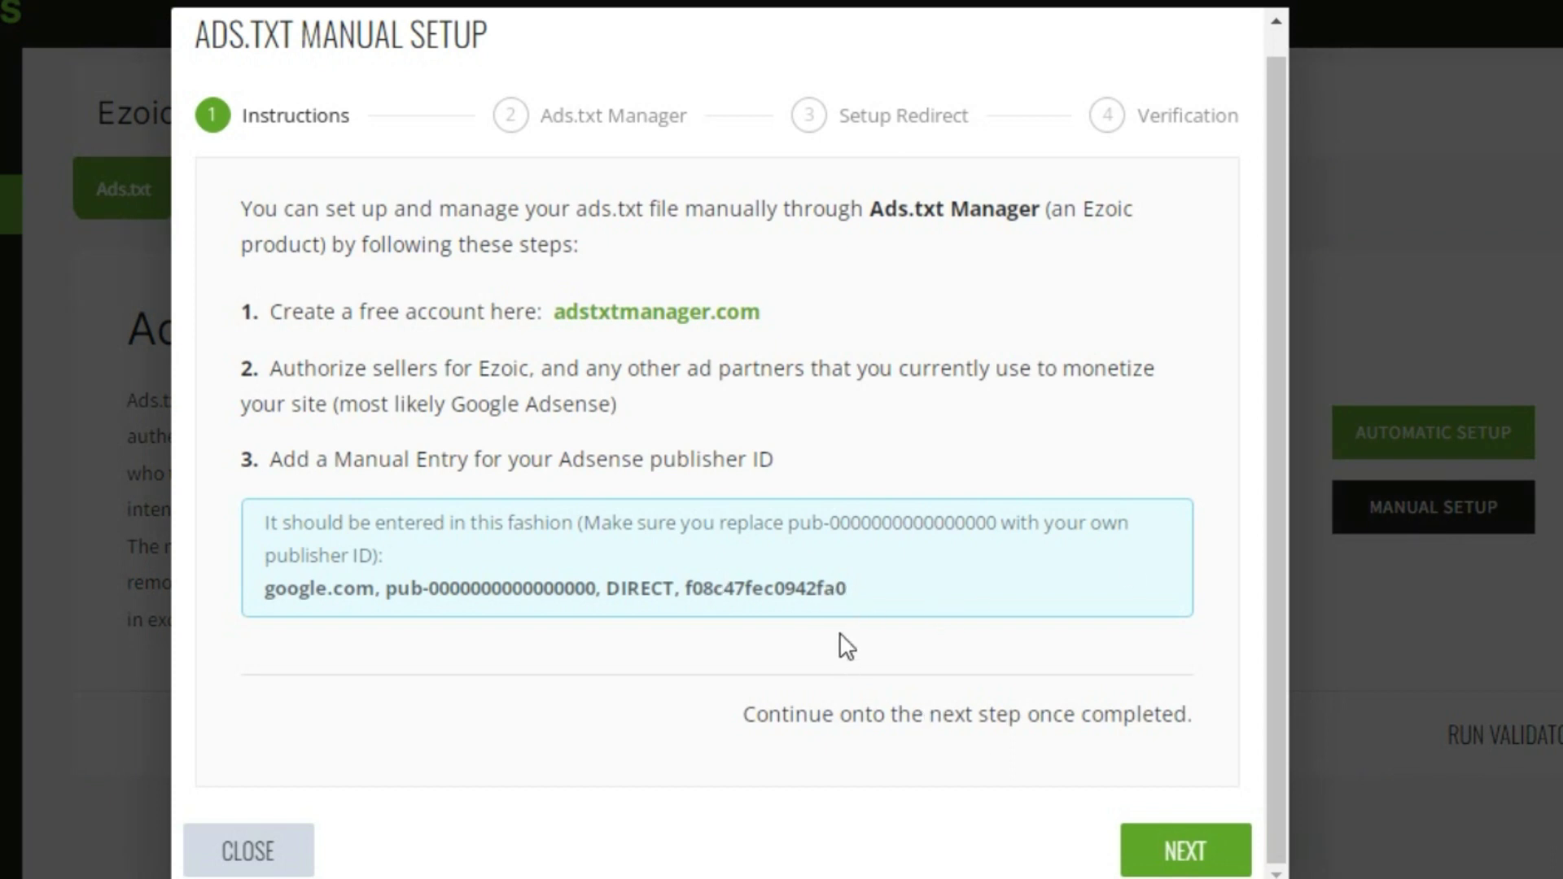
{"action": "left_click_drag", "start_coordinate": [871, 604], "coordinate": [204, 615]}
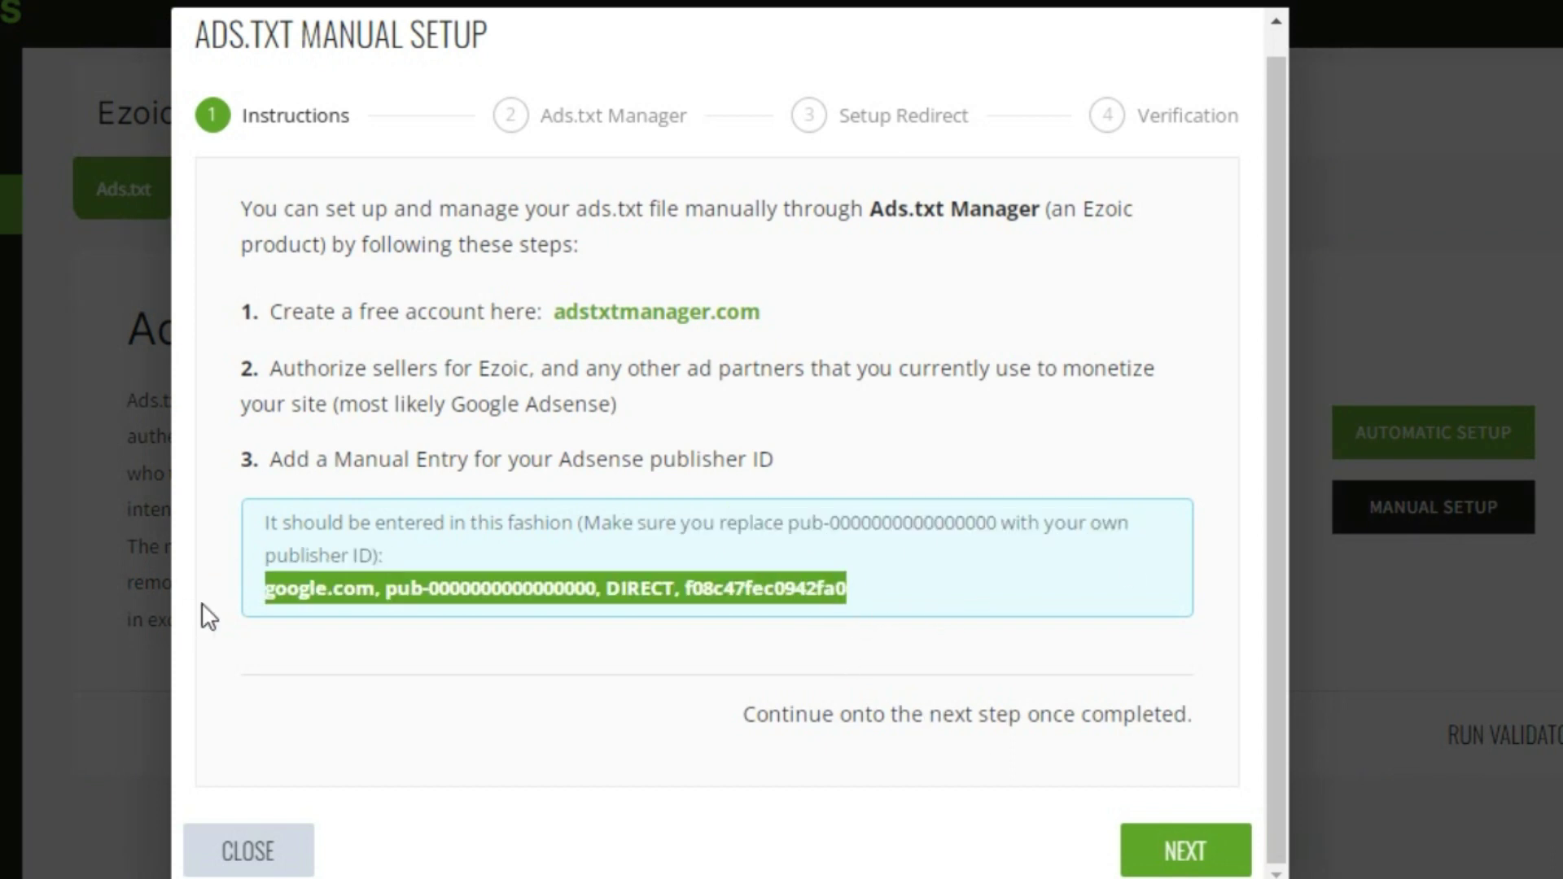
{"action": "left_click", "coordinate": [1184, 854]}
{"action": "left_click", "coordinate": [1184, 700]}
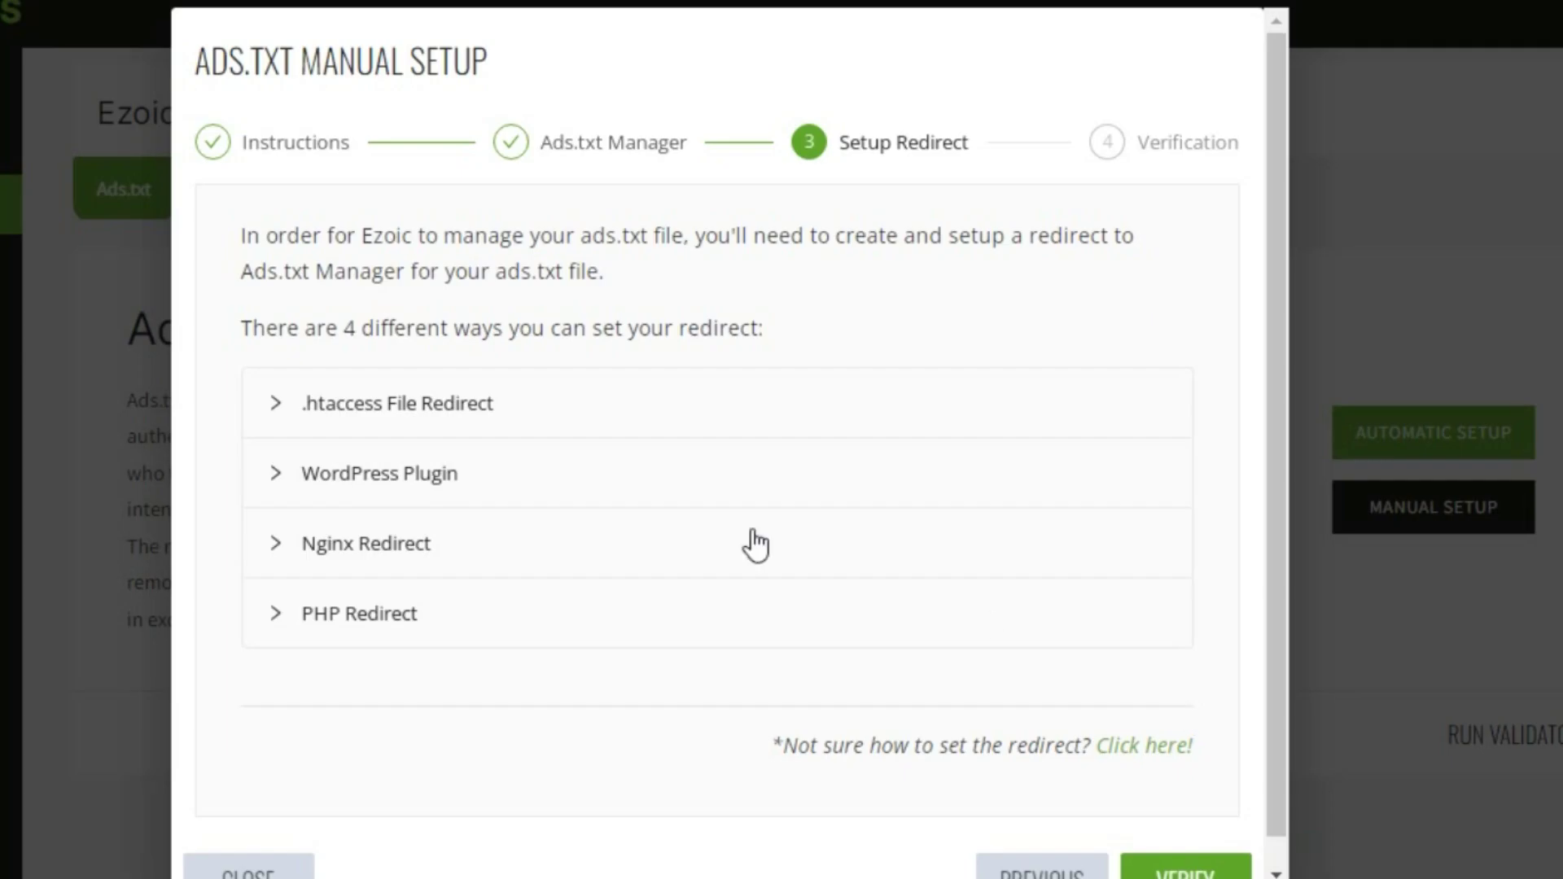
{"action": "left_click", "coordinate": [573, 476]}
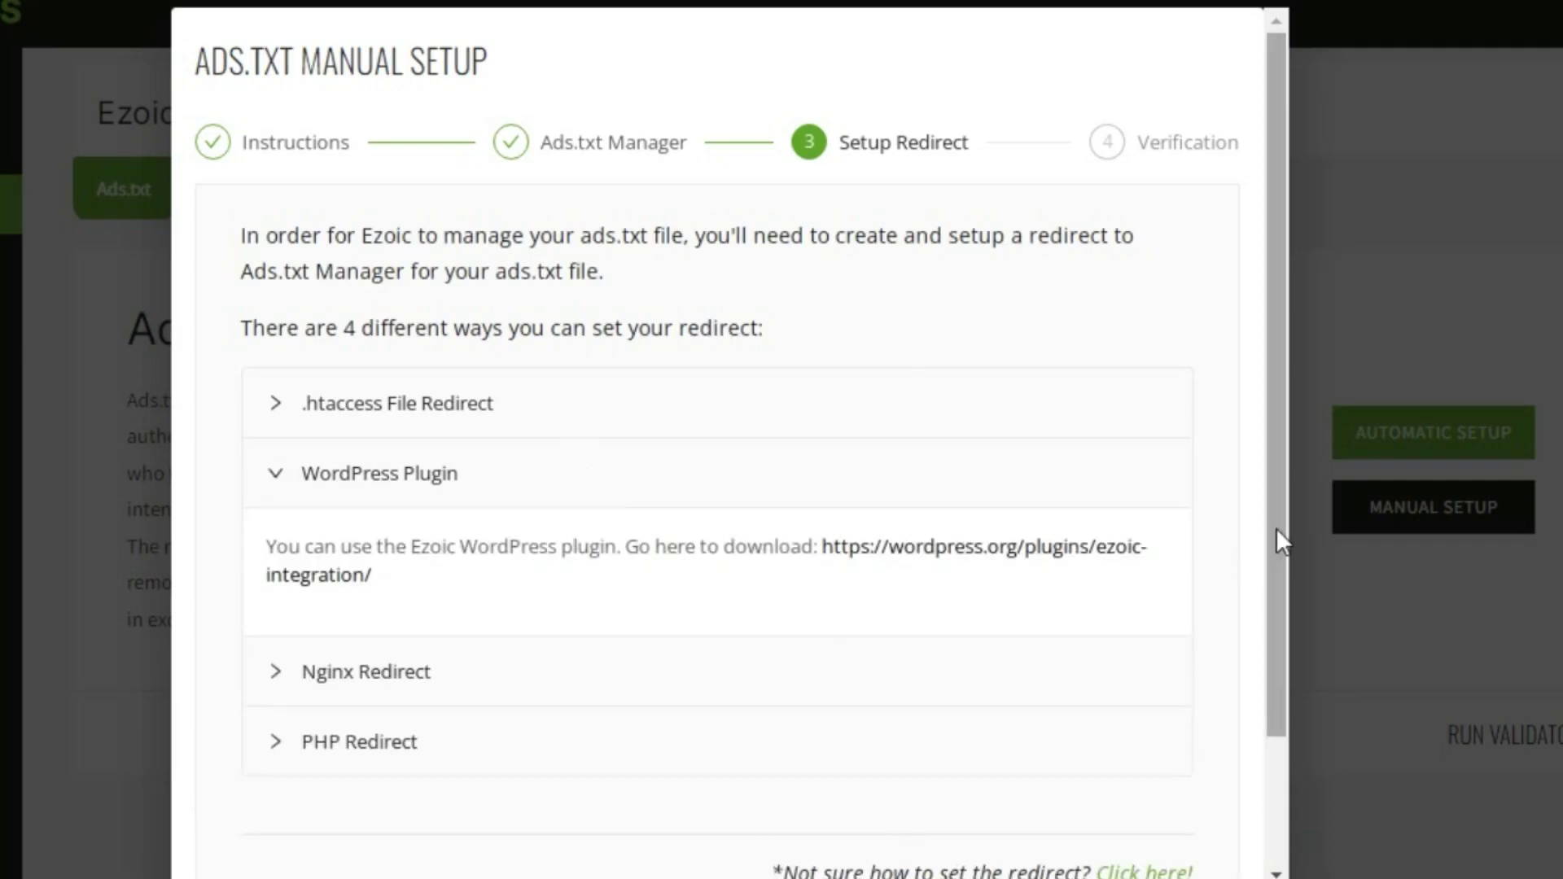
{"action": "left_click_drag", "start_coordinate": [1279, 531], "coordinate": [1279, 711]}
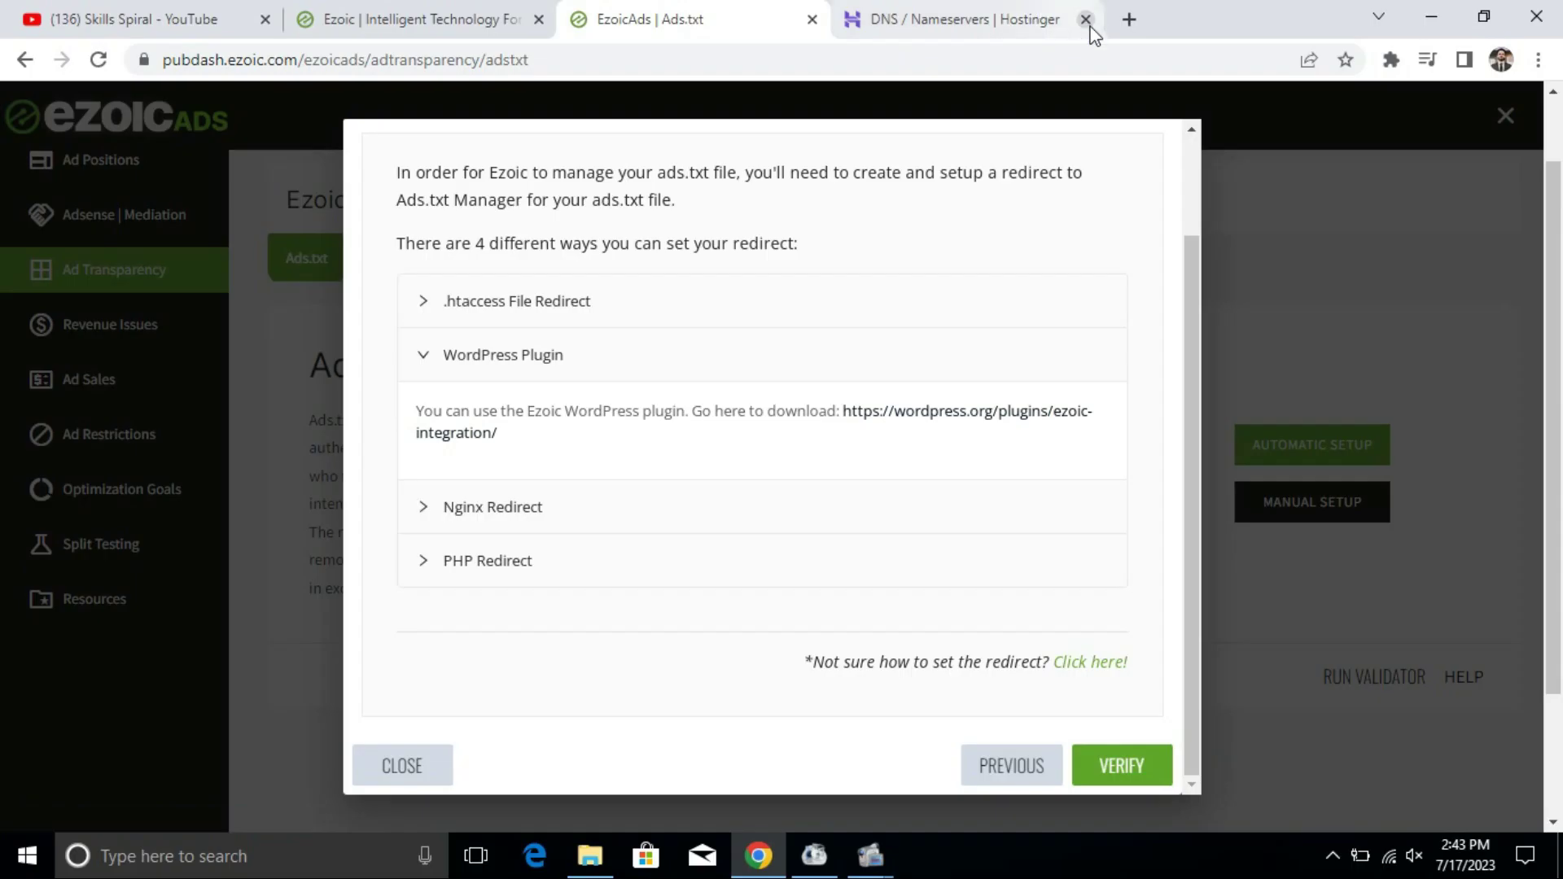
Load qemporium.shop's wp-admin and go to Plugins > Add New
{"action": "left_click", "coordinate": [937, 20]}
{"action": "left_click", "coordinate": [852, 60]}
{"action": "type", "text": "q"}
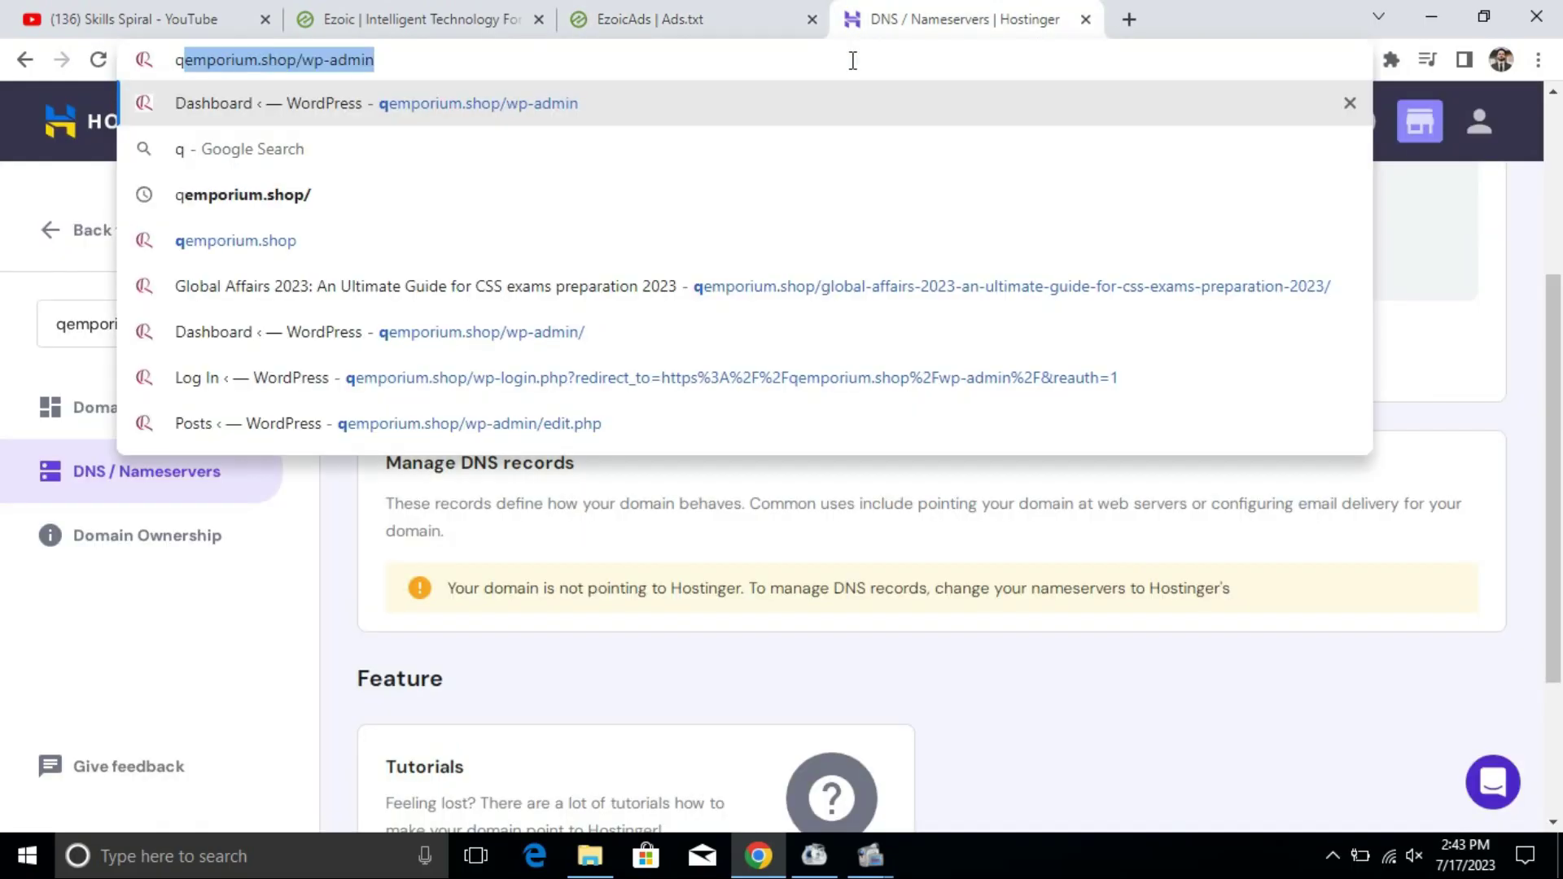
{"action": "key", "text": "Return"}
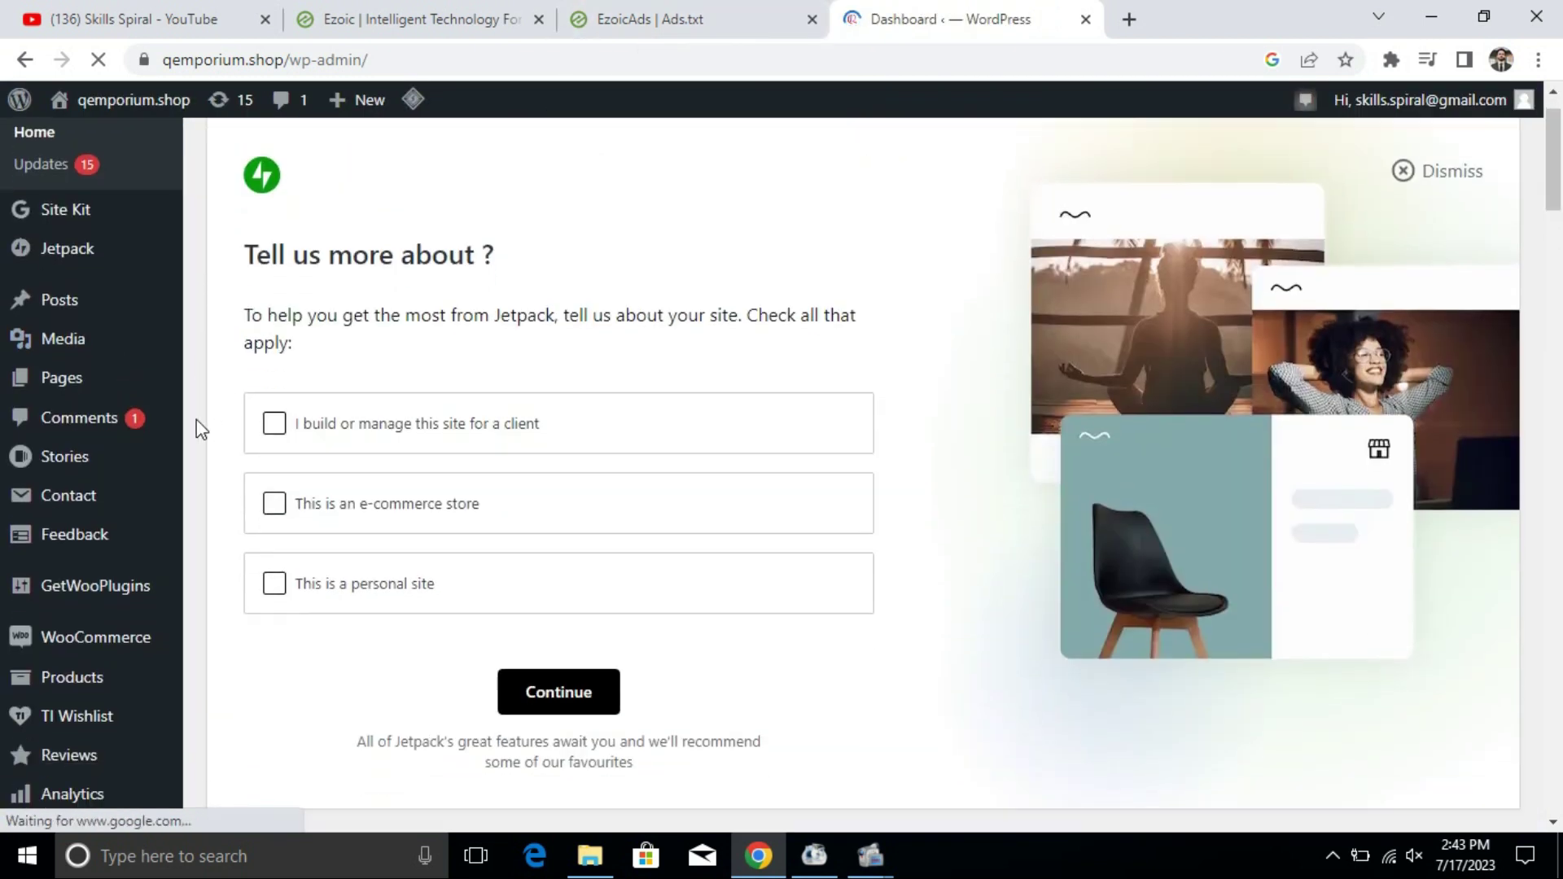
{"action": "scroll", "coordinate": [197, 418], "scroll_direction": "down", "scroll_amount": 5}
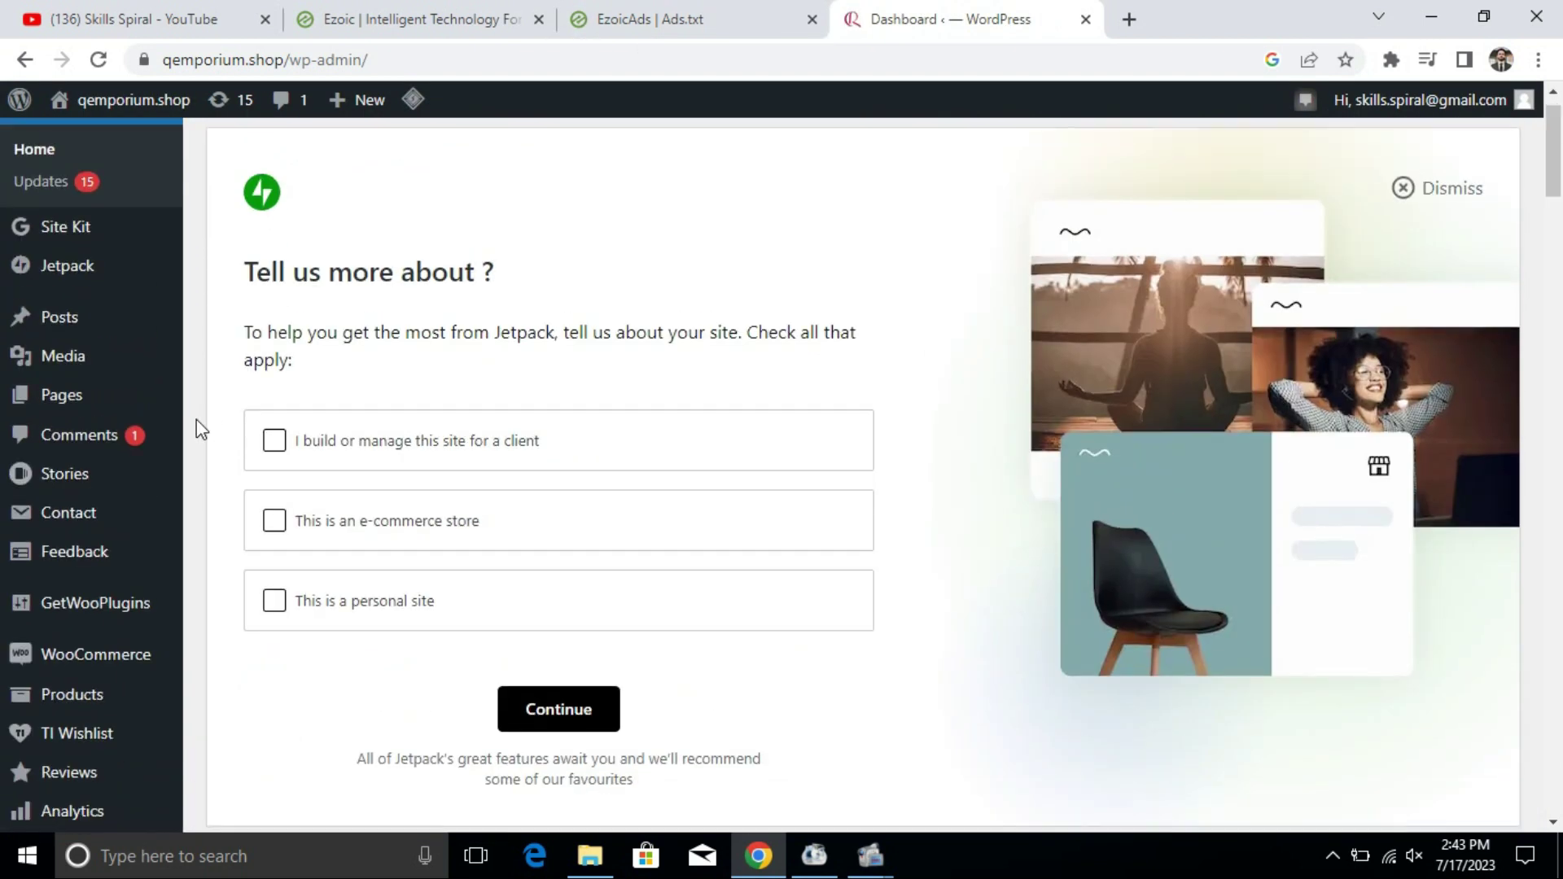
{"action": "scroll", "coordinate": [197, 419], "scroll_direction": "down", "scroll_amount": 2}
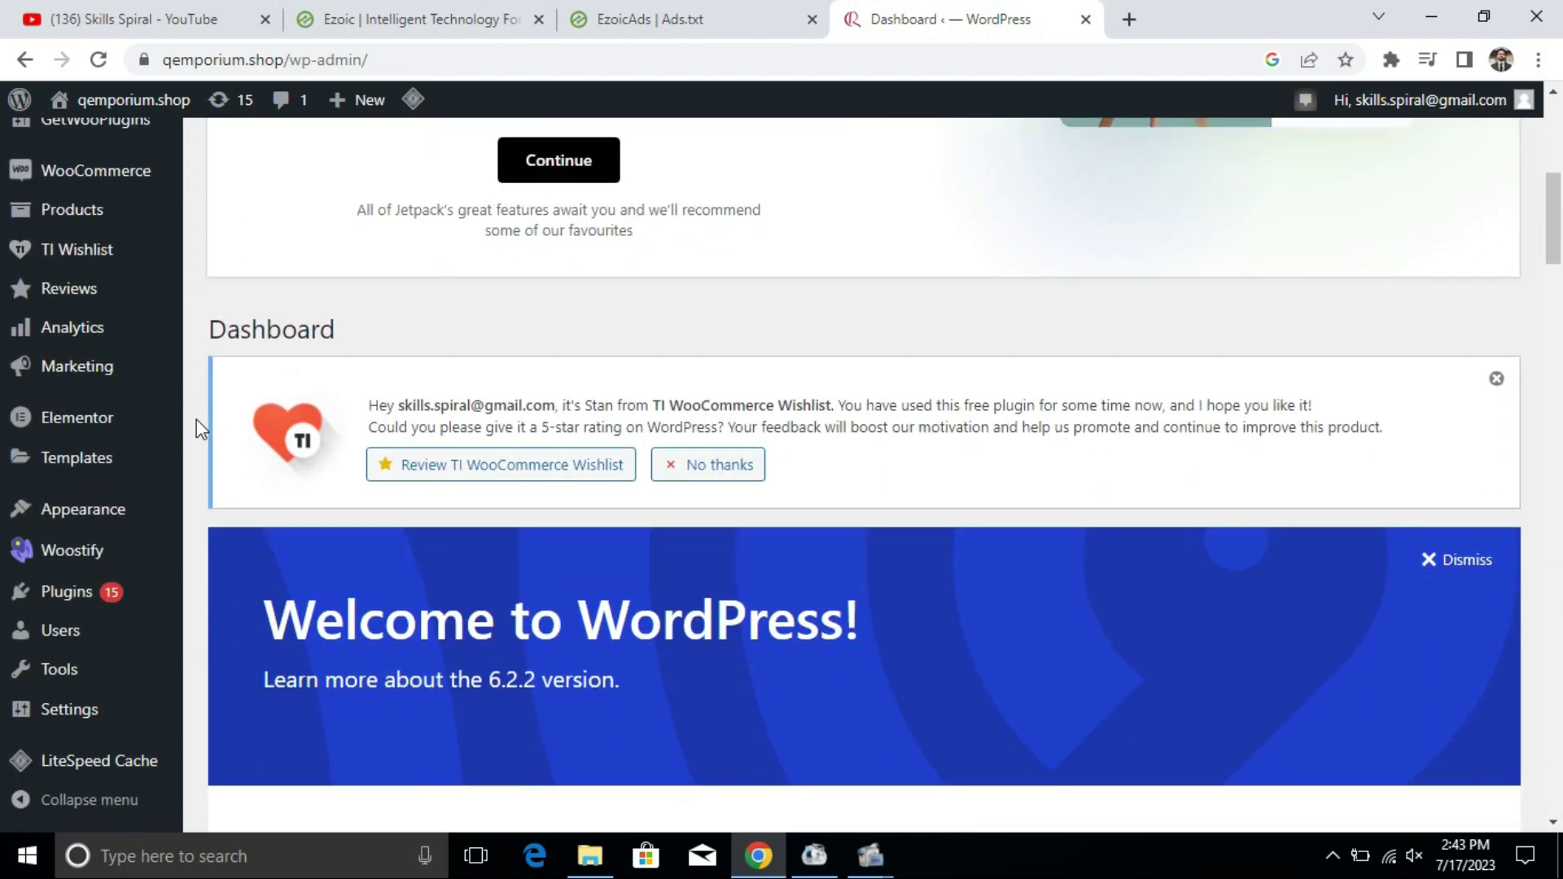
{"action": "mouse_move", "coordinate": [111, 593]}
{"action": "left_click", "coordinate": [250, 633]}
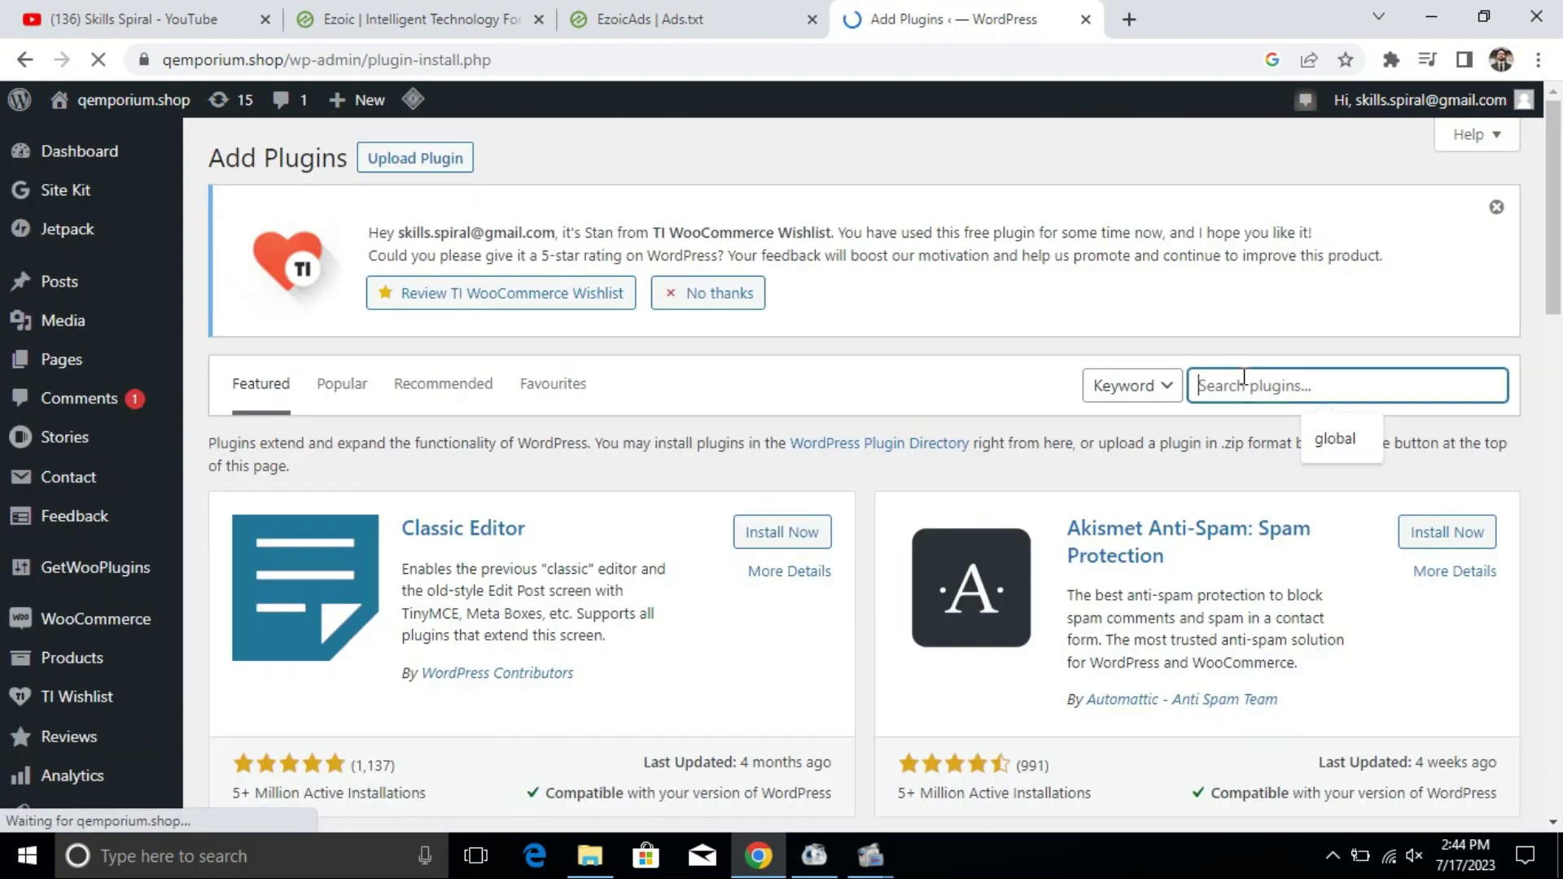
Search plugins for ezoic, install and activate Ezoic, then locate it in Installed Plugins
{"action": "type", "text": "ezoic"}
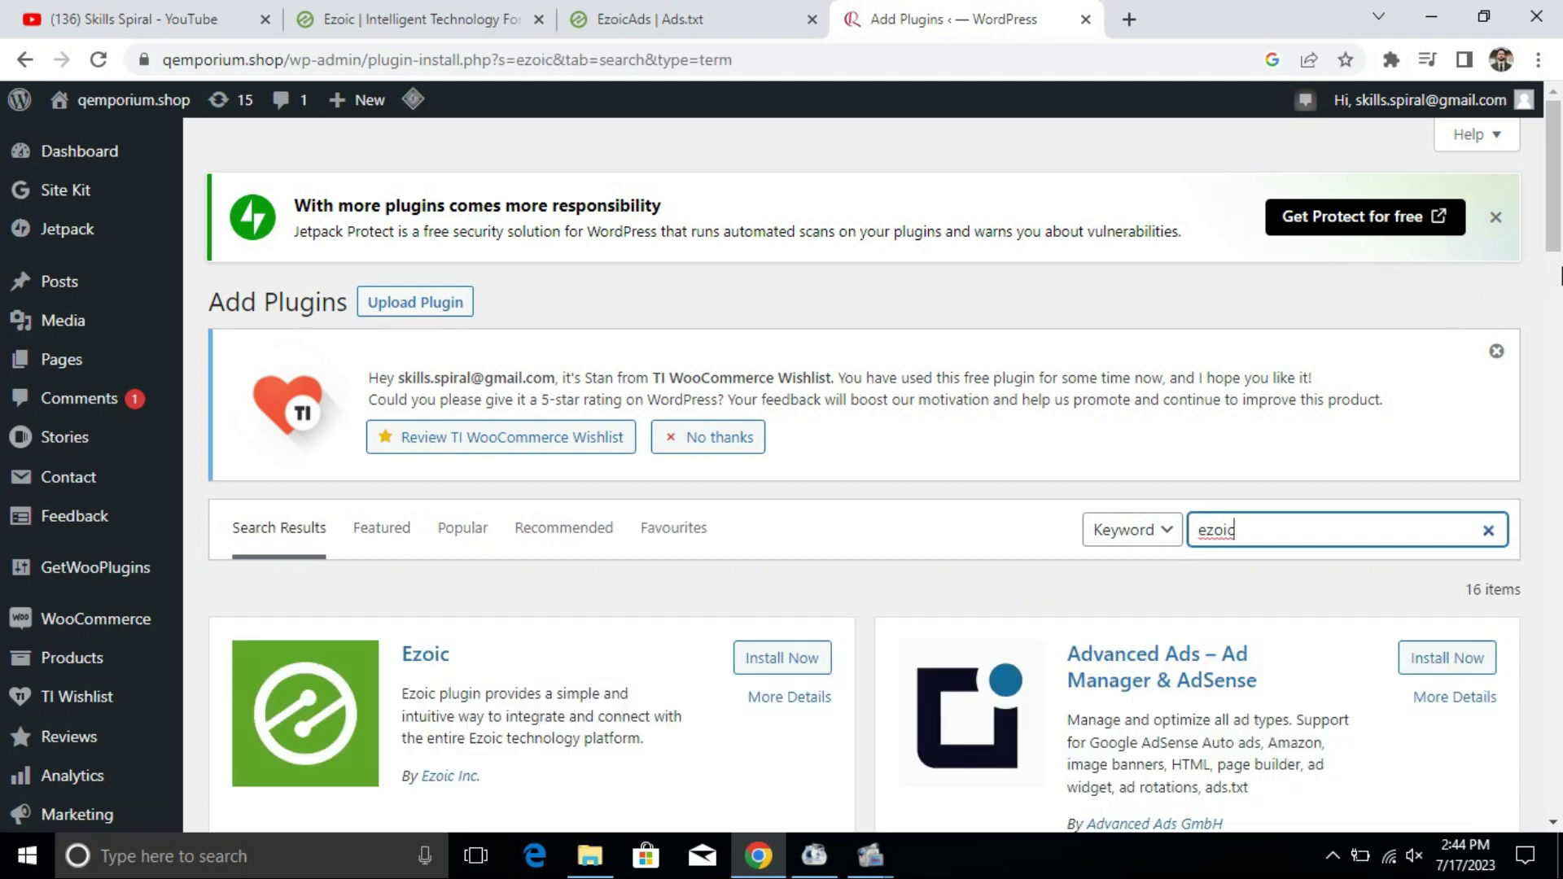
{"action": "scroll", "coordinate": [754, 330], "scroll_direction": "down", "scroll_amount": 4}
{"action": "left_click", "coordinate": [755, 328]}
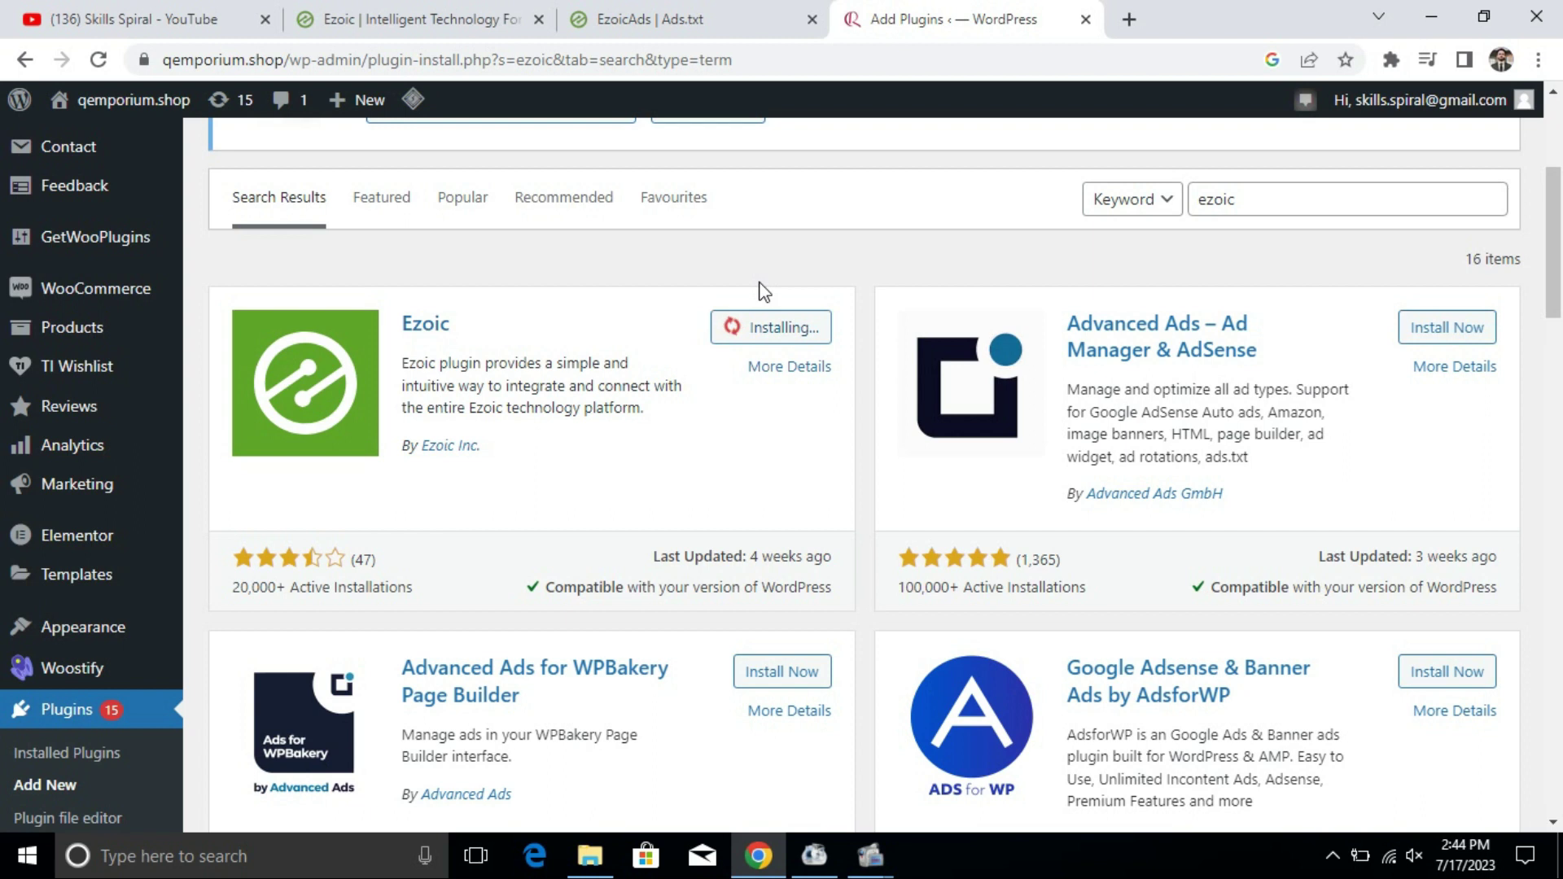
{"action": "left_click", "coordinate": [788, 317]}
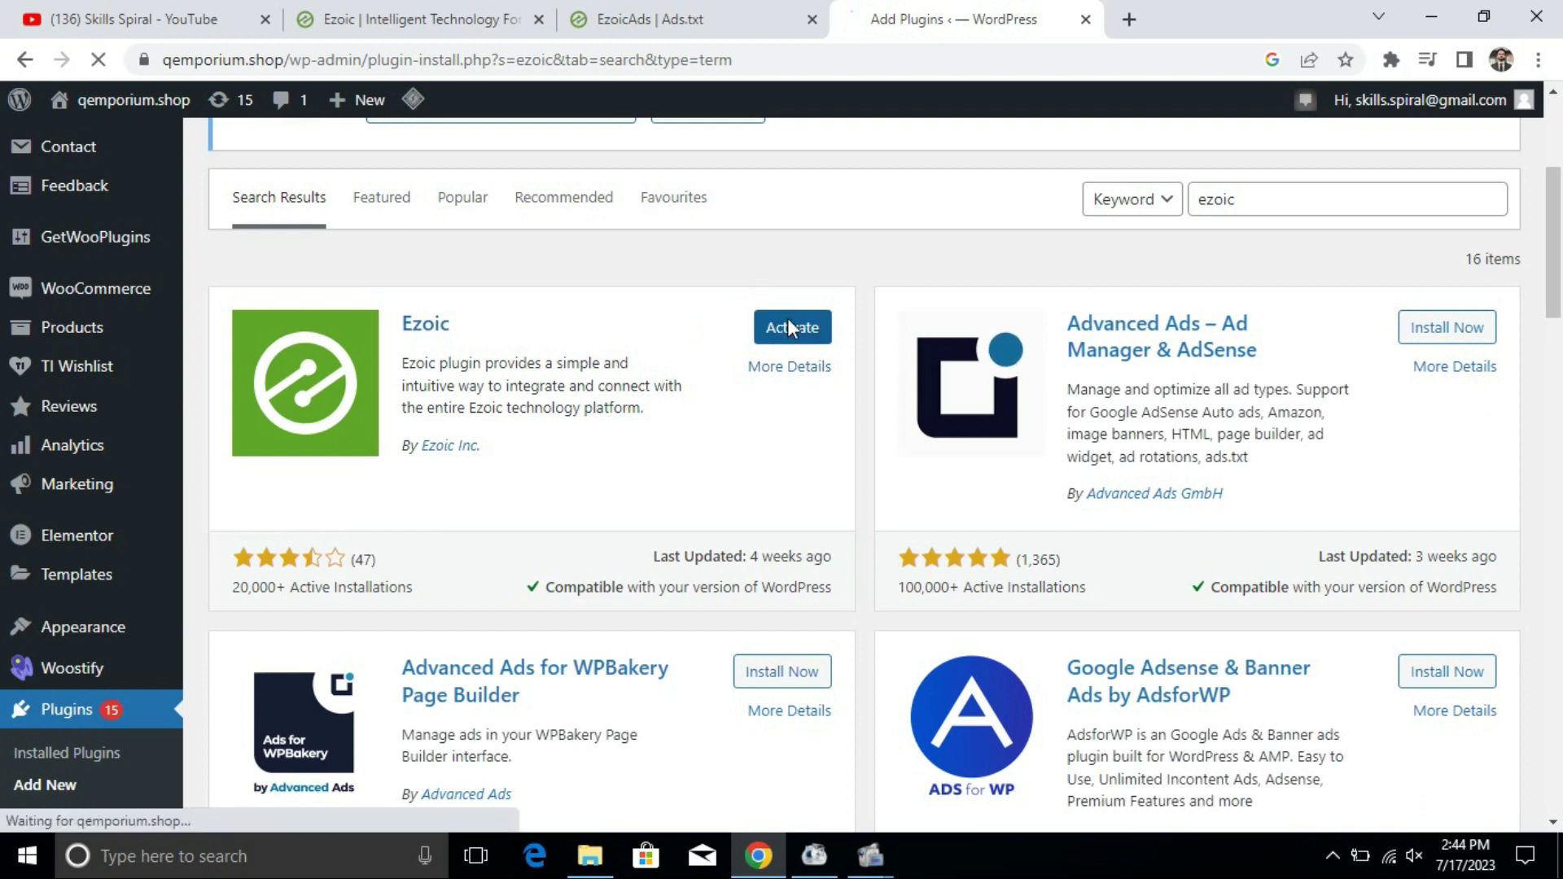
{"action": "scroll", "coordinate": [210, 356], "scroll_direction": "down", "scroll_amount": 15}
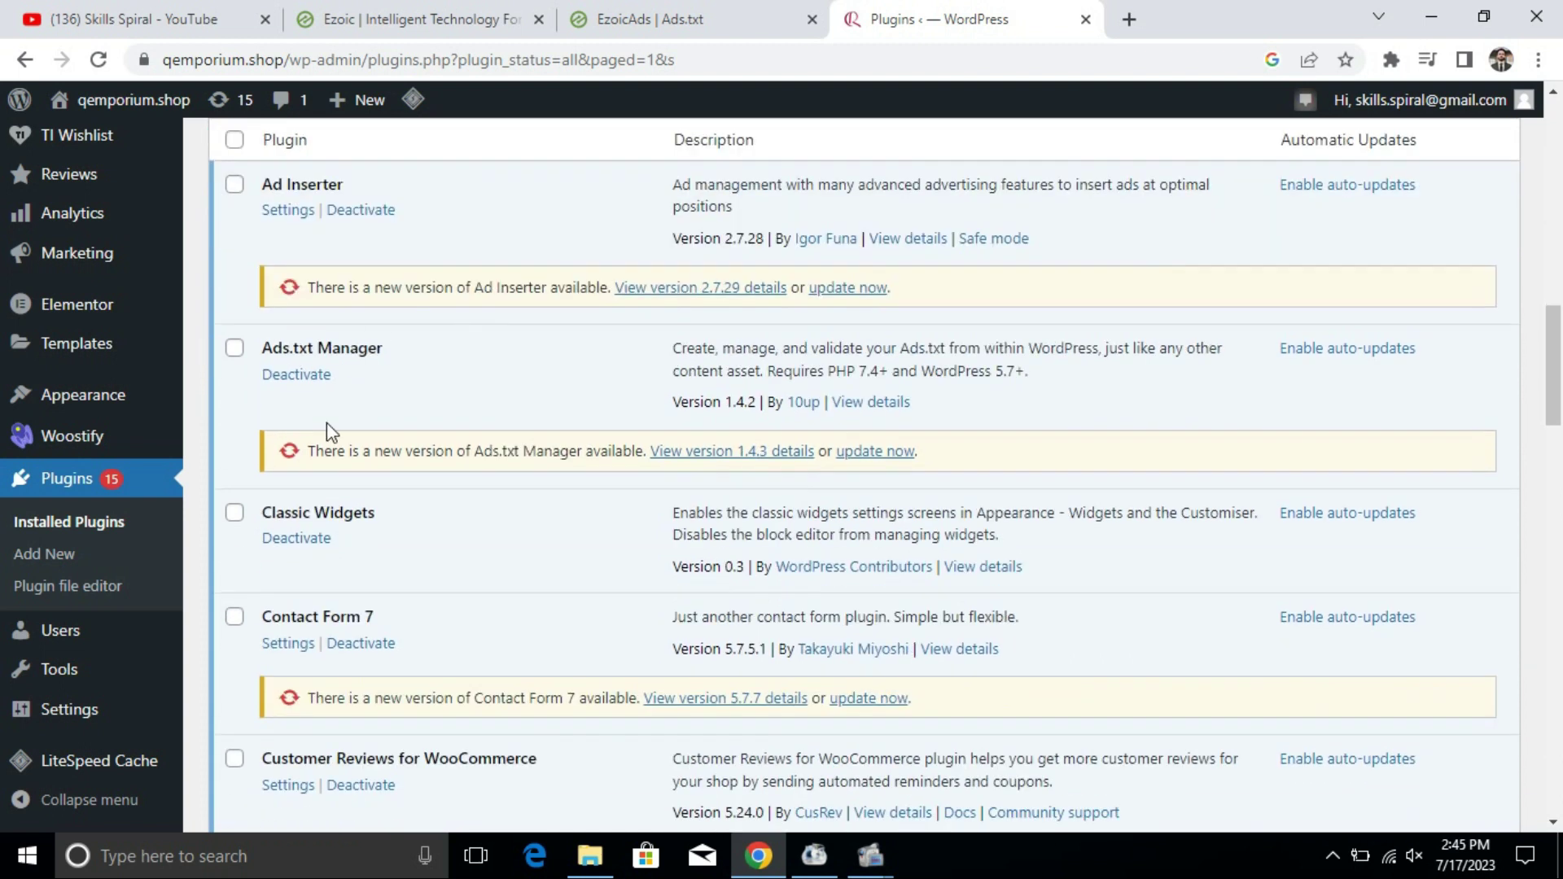
{"action": "scroll", "coordinate": [326, 422], "scroll_direction": "down", "scroll_amount": 9}
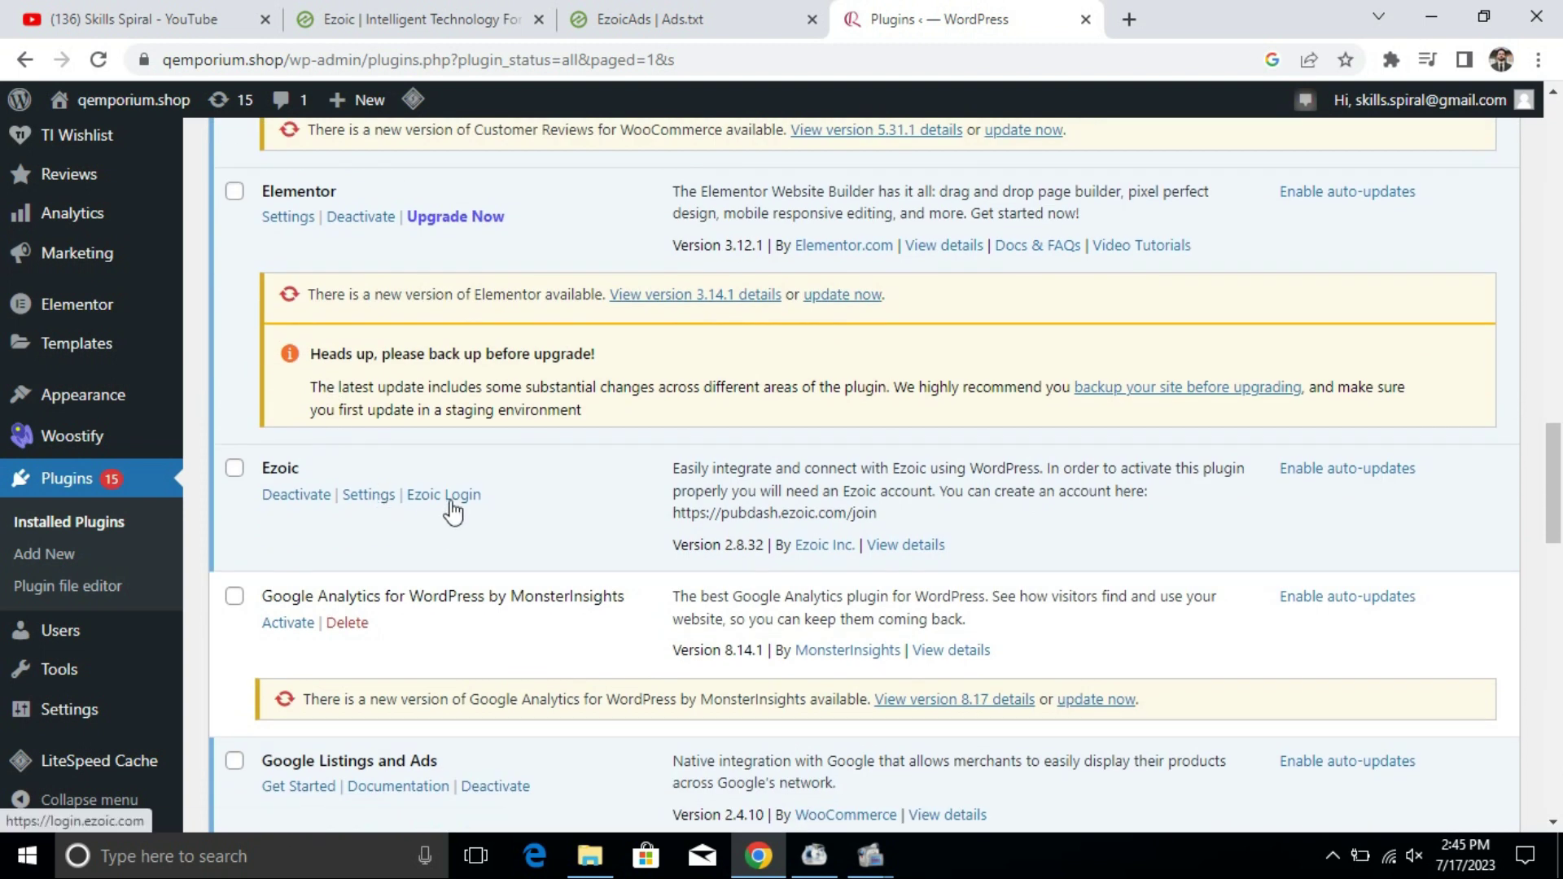
{"action": "left_click", "coordinate": [447, 498]}
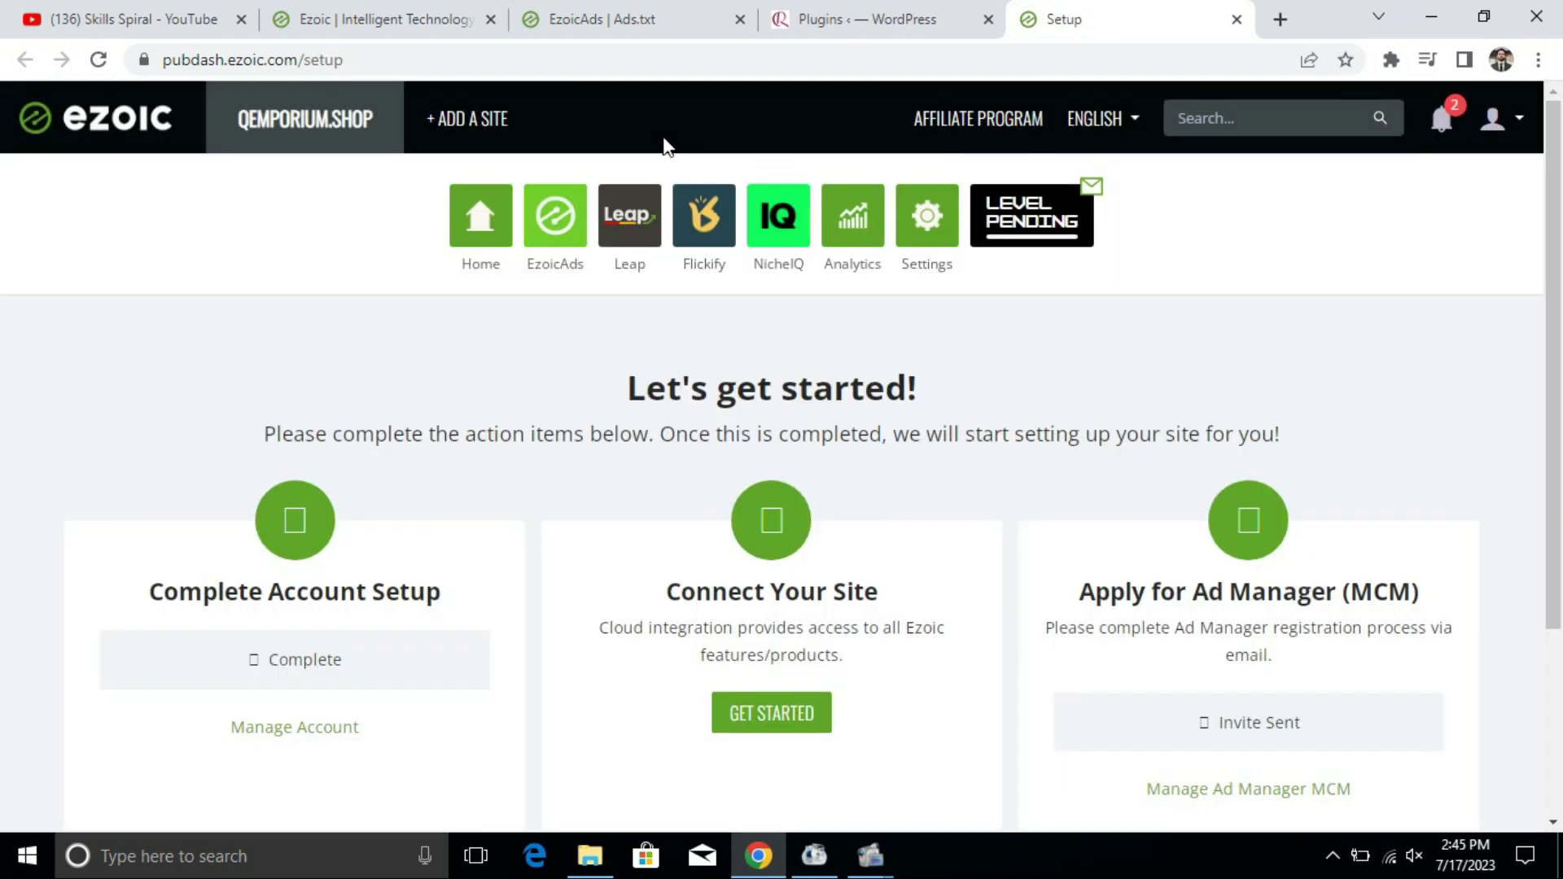
{"action": "scroll", "coordinate": [1144, 215], "scroll_direction": "down", "scroll_amount": 1}
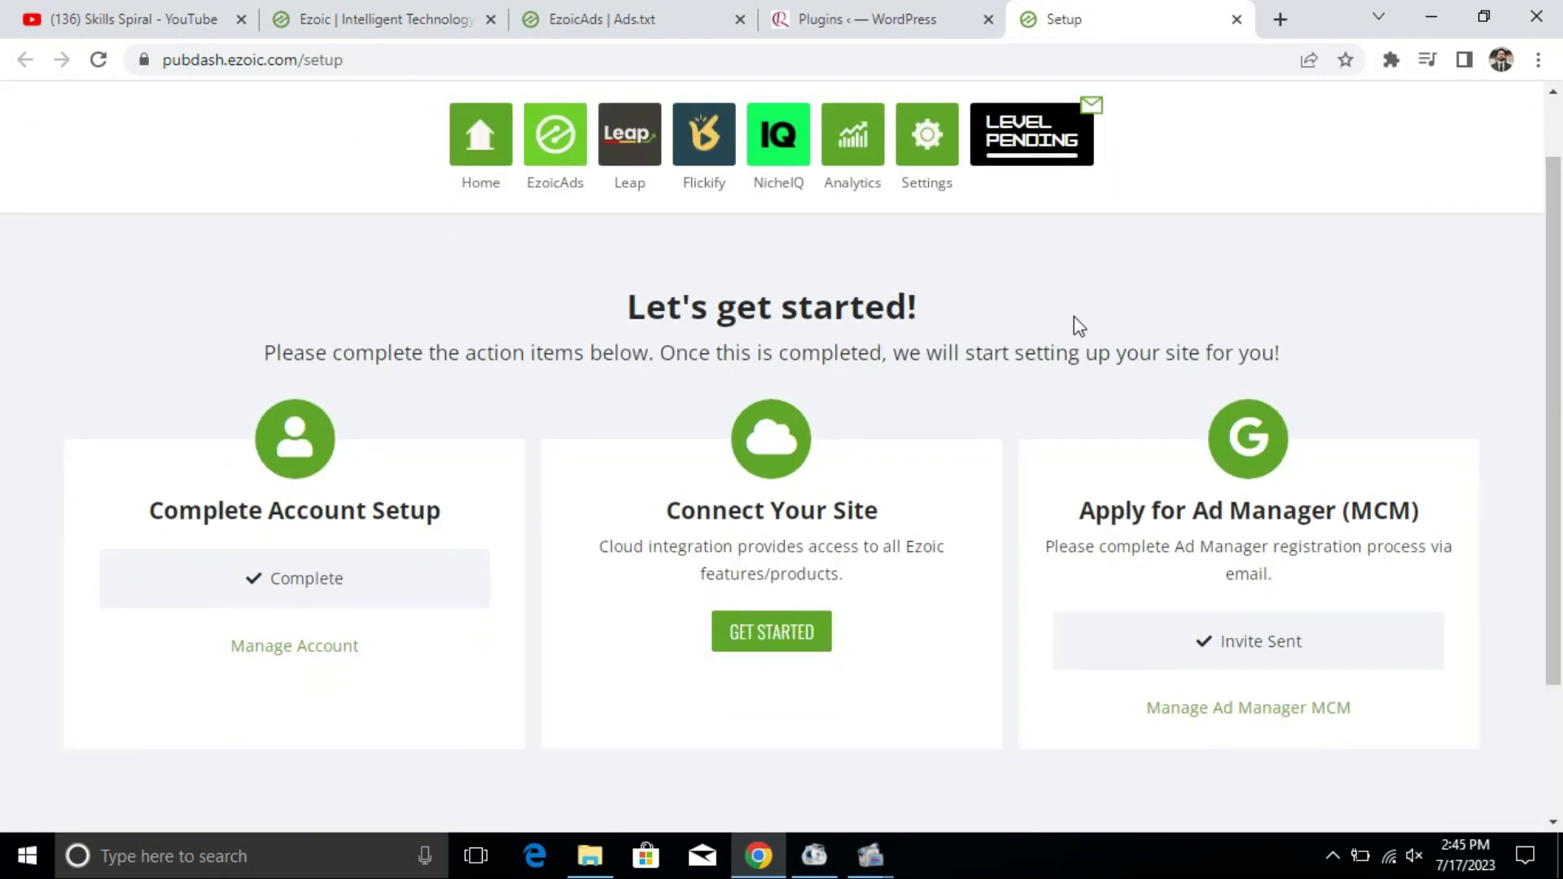
{"action": "left_click", "coordinate": [783, 641]}
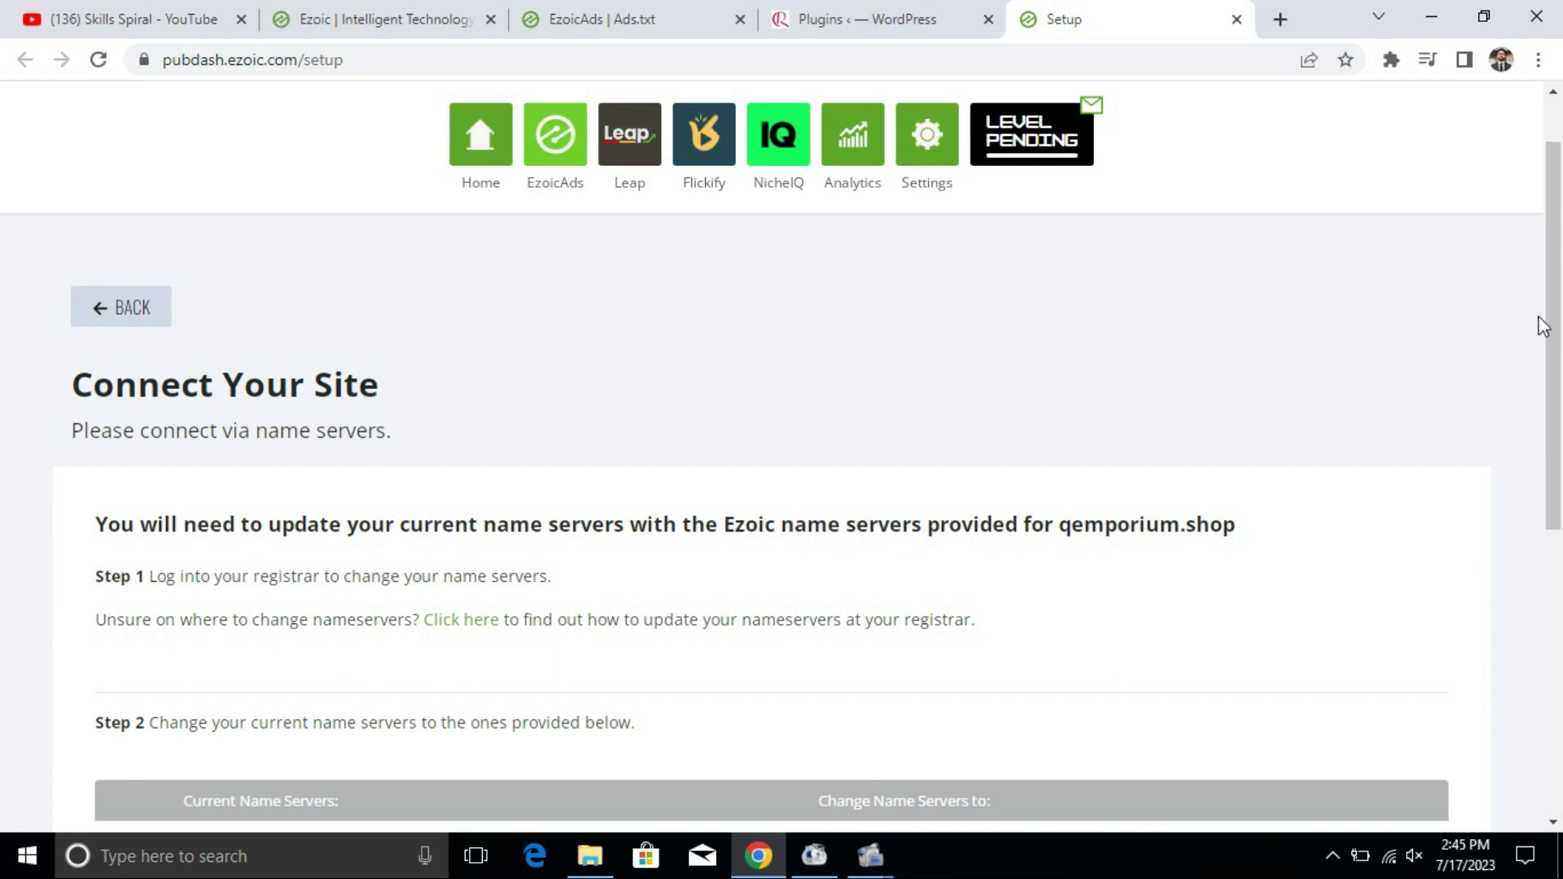
{"action": "scroll", "coordinate": [1544, 325], "scroll_direction": "down", "scroll_amount": 4}
{"action": "scroll", "coordinate": [1087, 179], "scroll_direction": "up", "scroll_amount": 2}
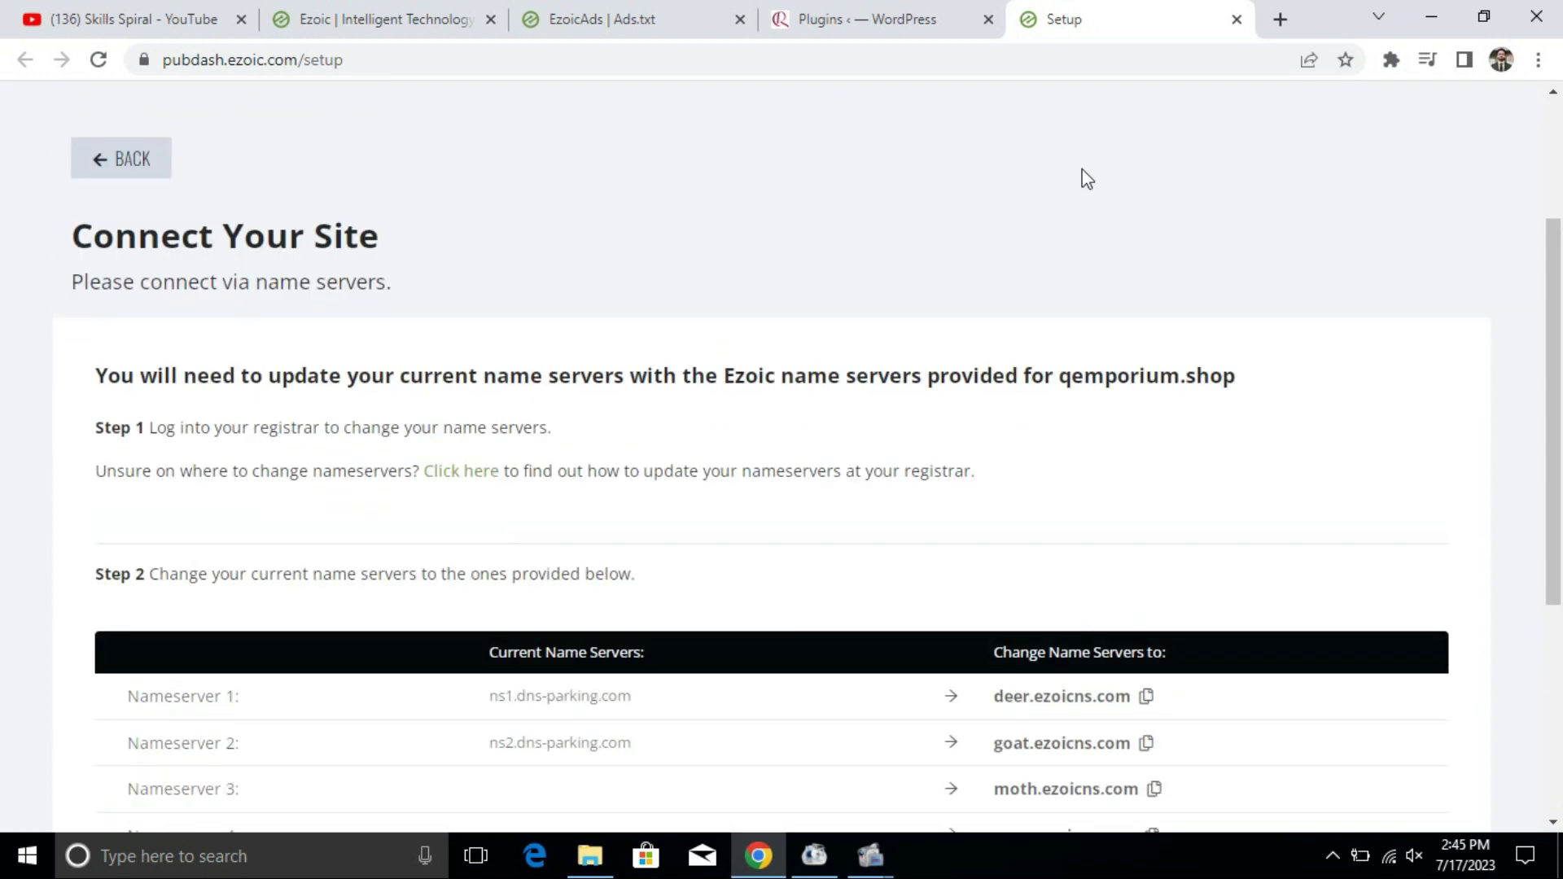
{"action": "left_click", "coordinate": [1237, 18]}
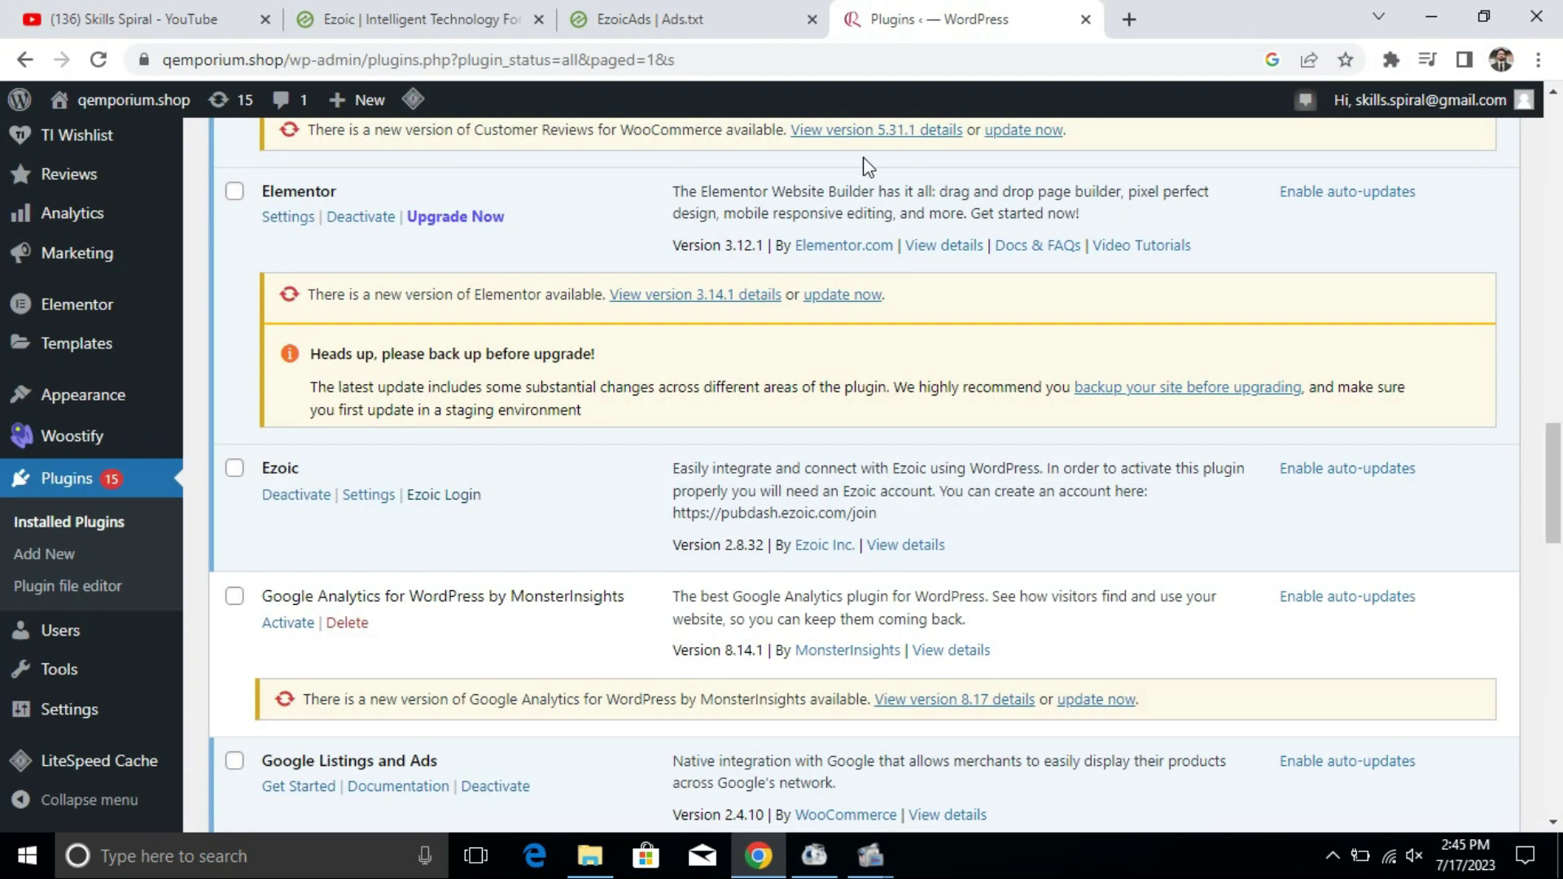
Verify the ads.txt redirect in Ezoic and enable the Ezoic plugin's WordPress integration
{"action": "left_click", "coordinate": [358, 497]}
{"action": "left_click", "coordinate": [651, 18]}
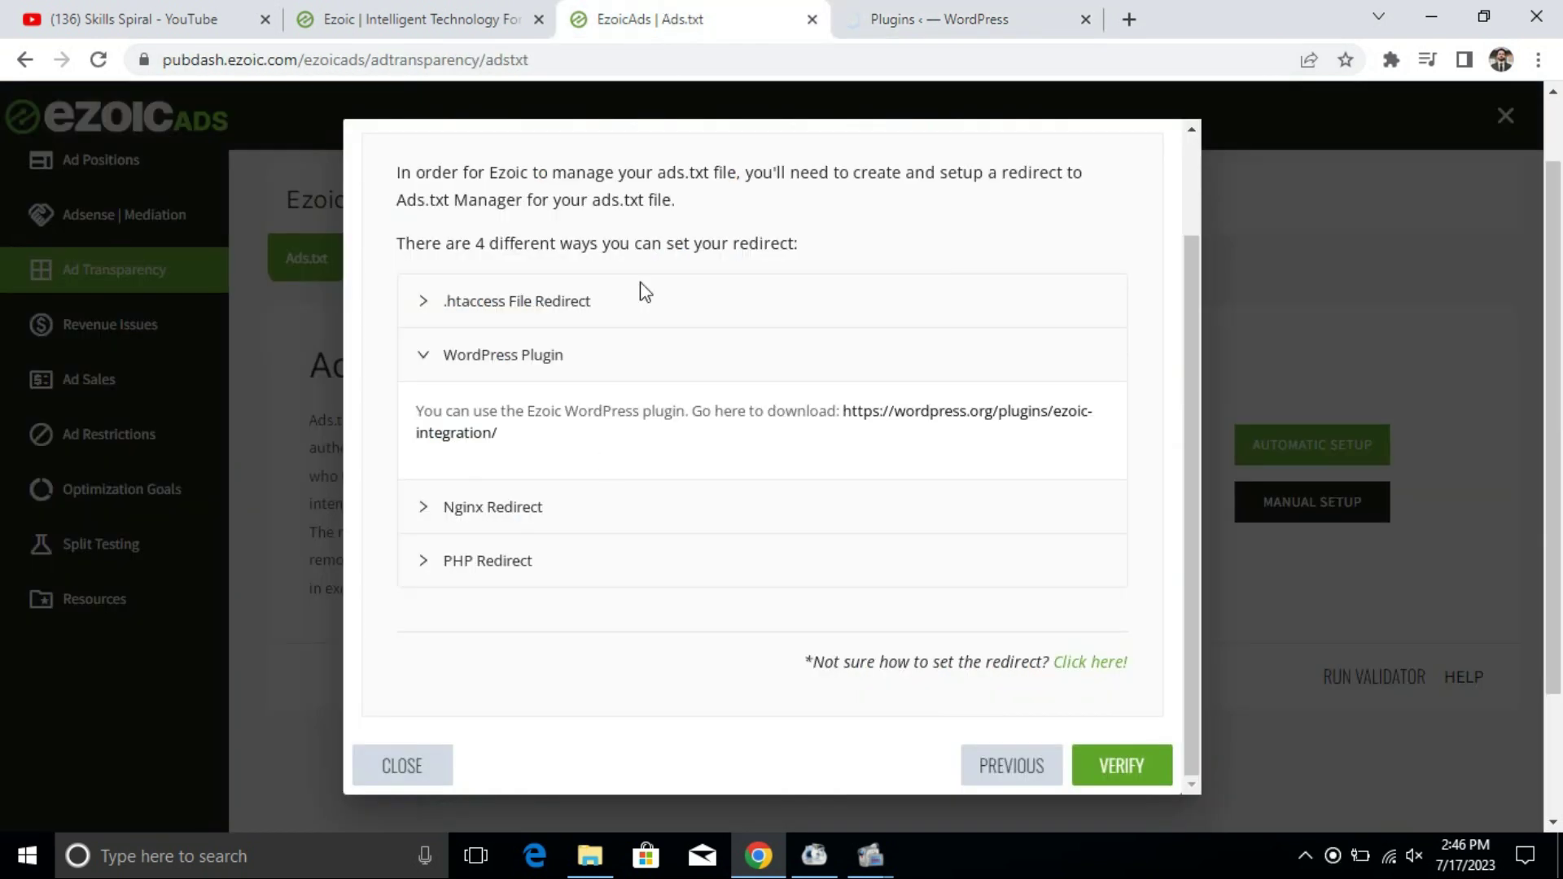
{"action": "left_click", "coordinate": [1121, 763]}
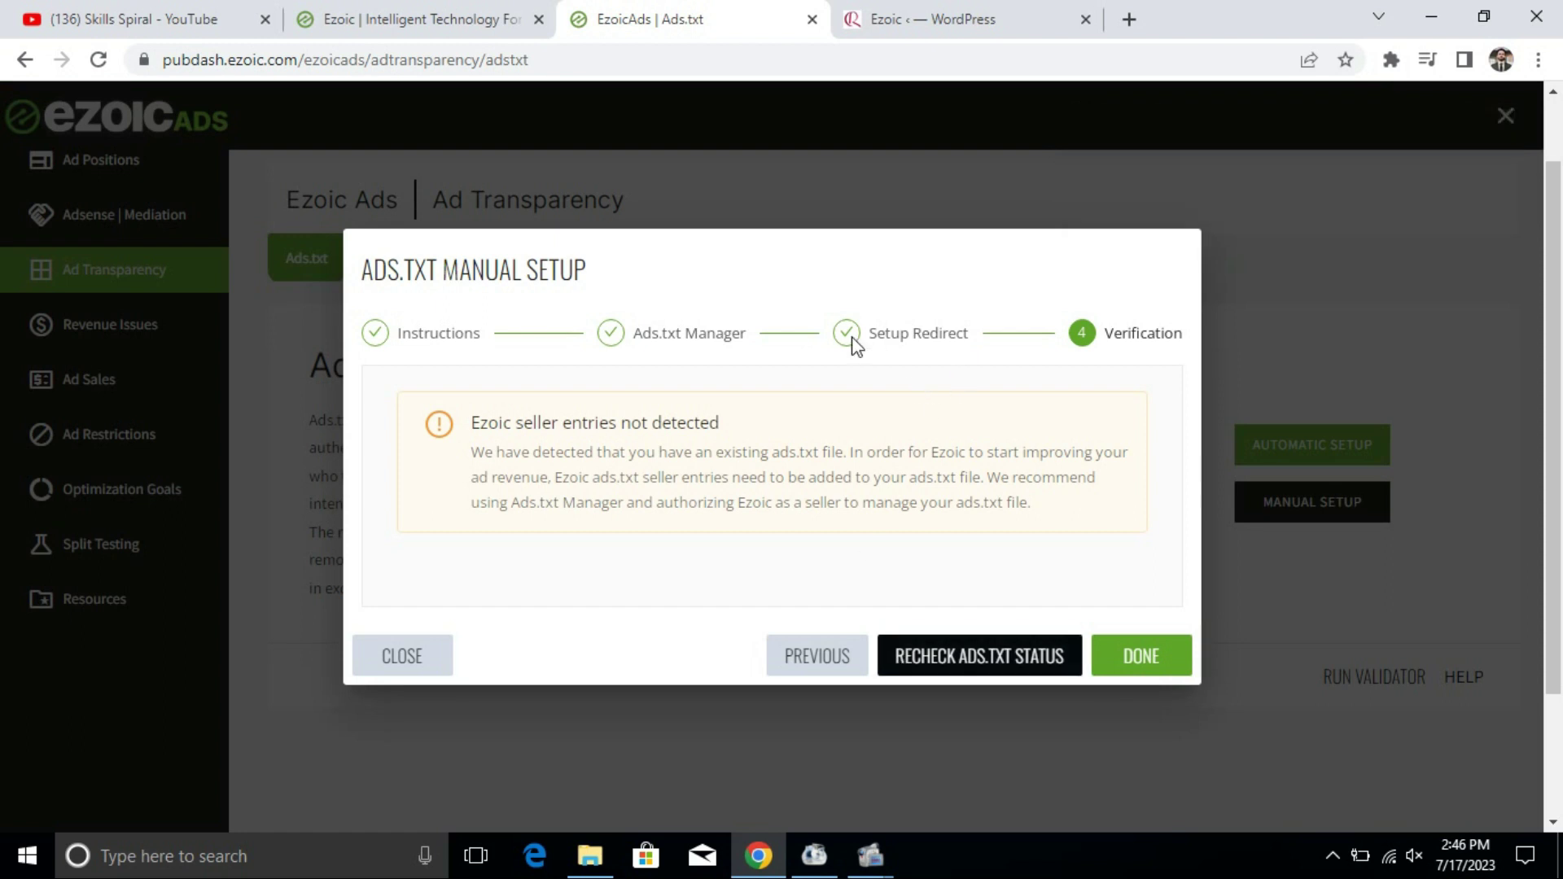
{"action": "left_click", "coordinate": [928, 19]}
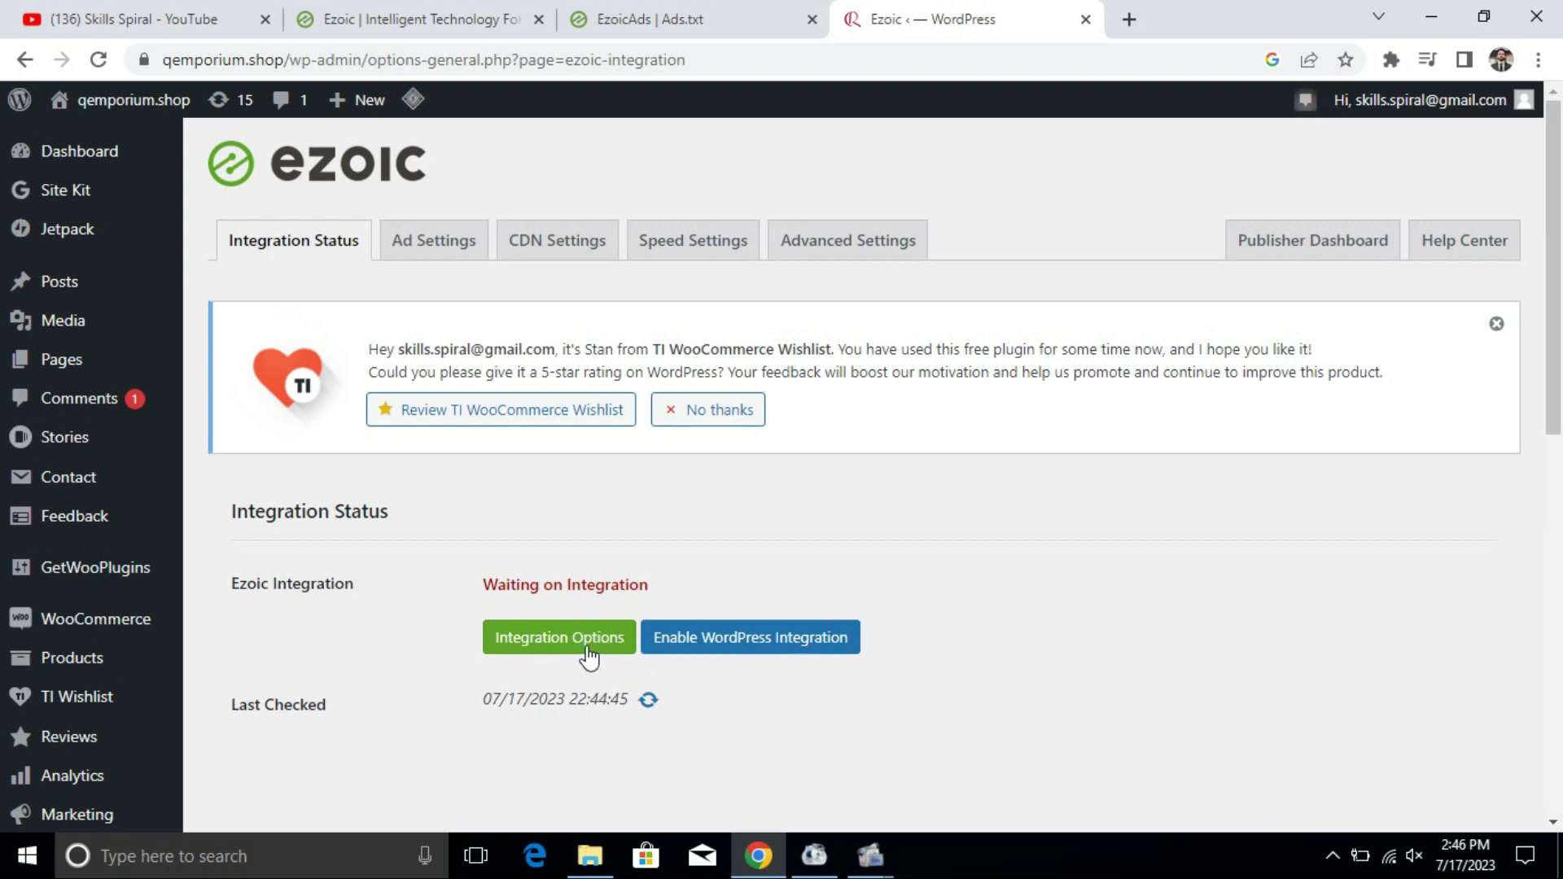
{"action": "left_click", "coordinate": [816, 645]}
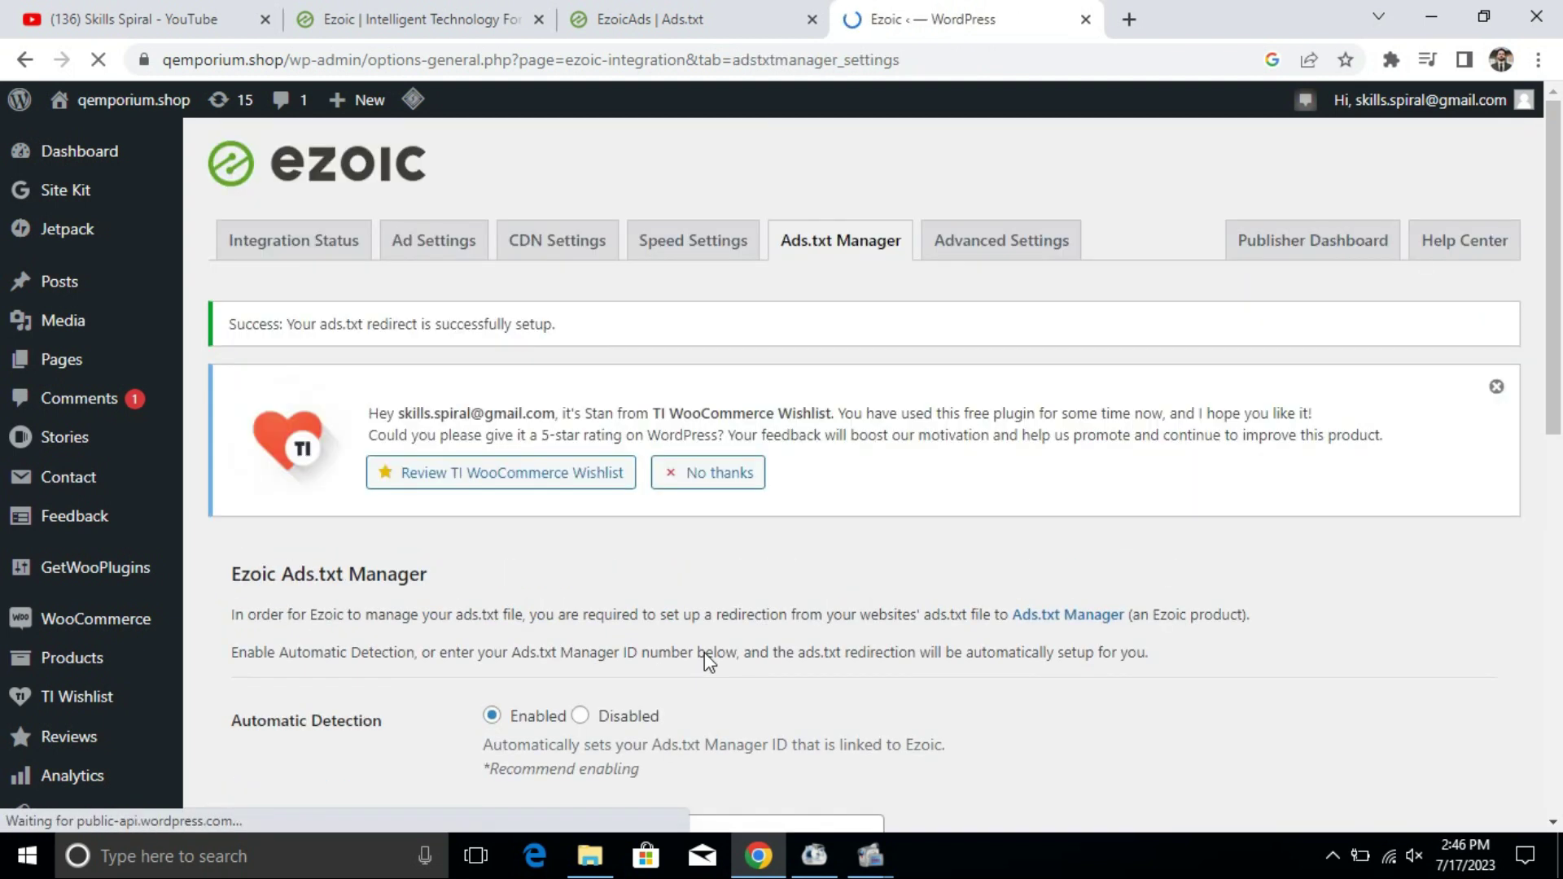
Open the plugin's Ads.txt Manager ID 'here' link in a new browser tab
{"action": "scroll", "coordinate": [709, 663], "scroll_direction": "down", "scroll_amount": 3}
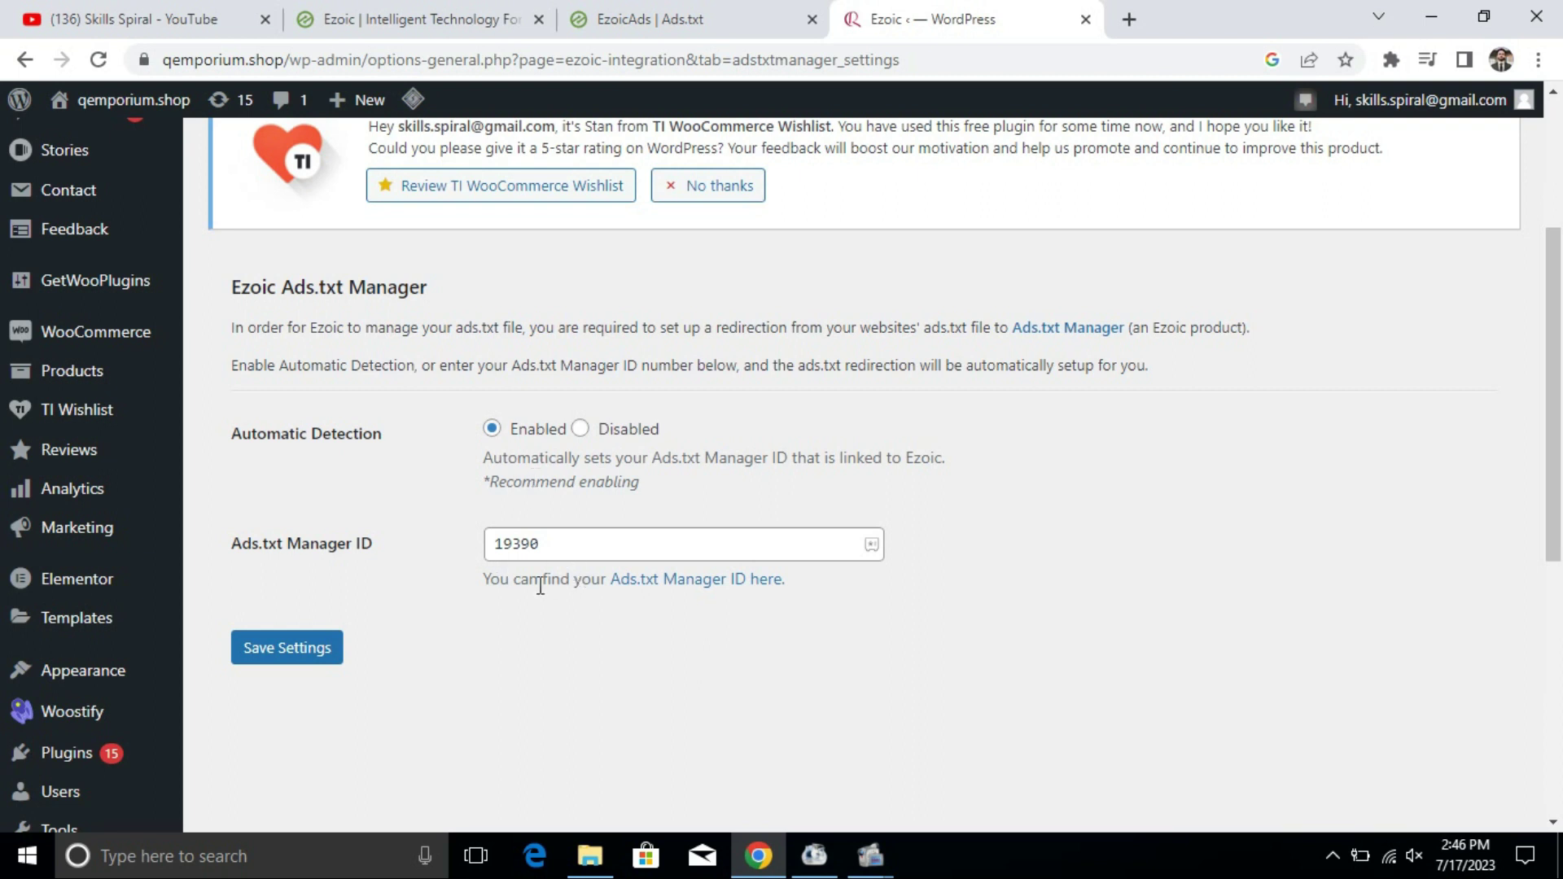
{"action": "right_click", "coordinate": [730, 583]}
{"action": "left_click", "coordinate": [779, 602]}
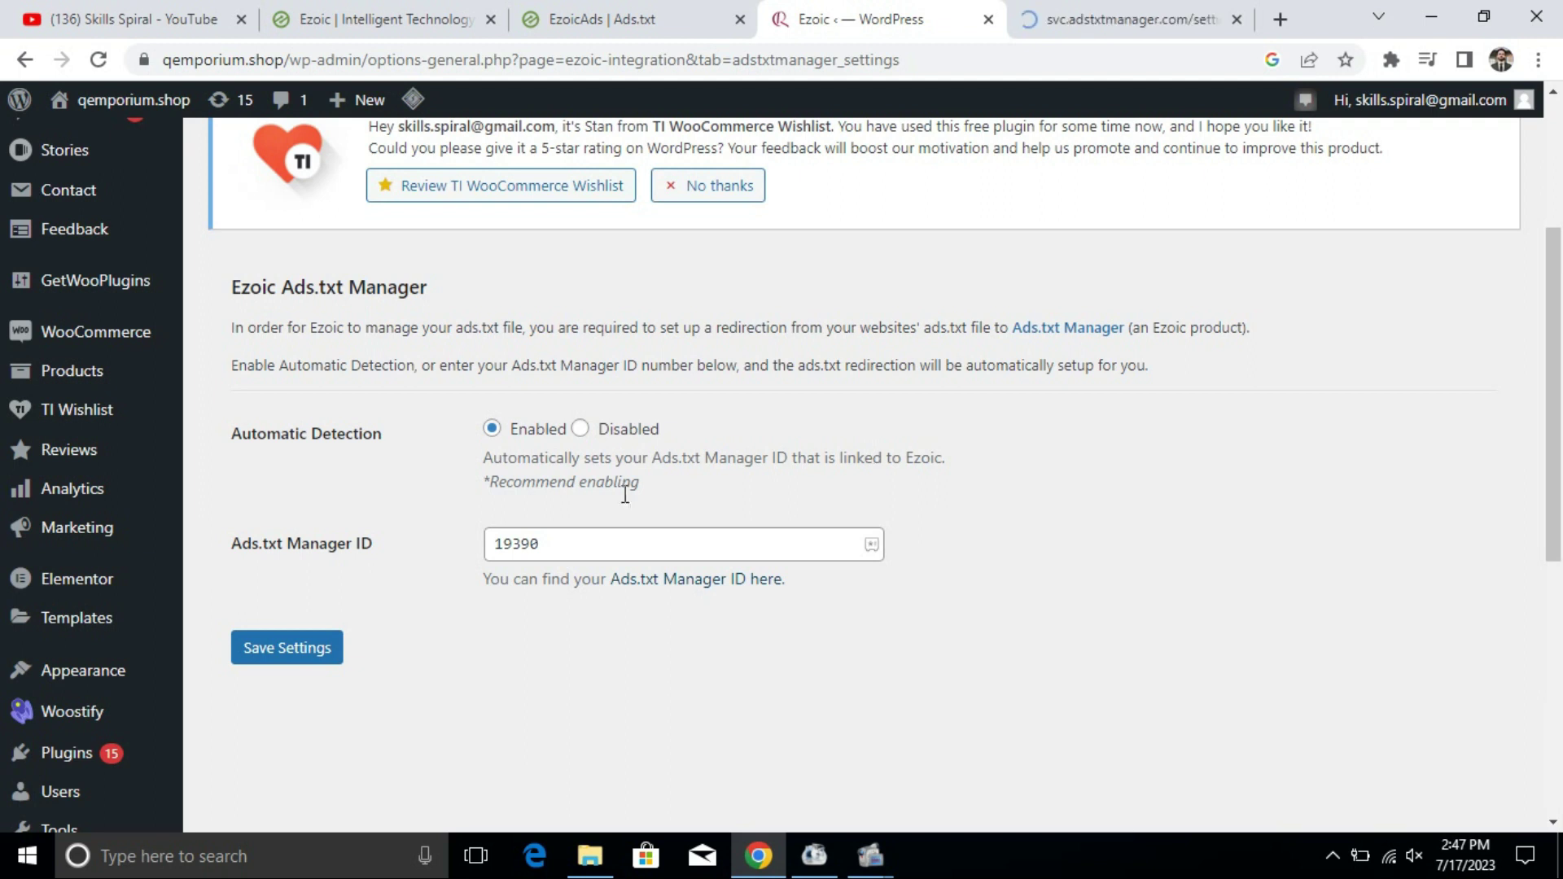
Save the Ads.txt Manager settings and close Ezoic's manual ads.txt setup
{"action": "left_click", "coordinate": [332, 646]}
{"action": "left_click", "coordinate": [1085, 12]}
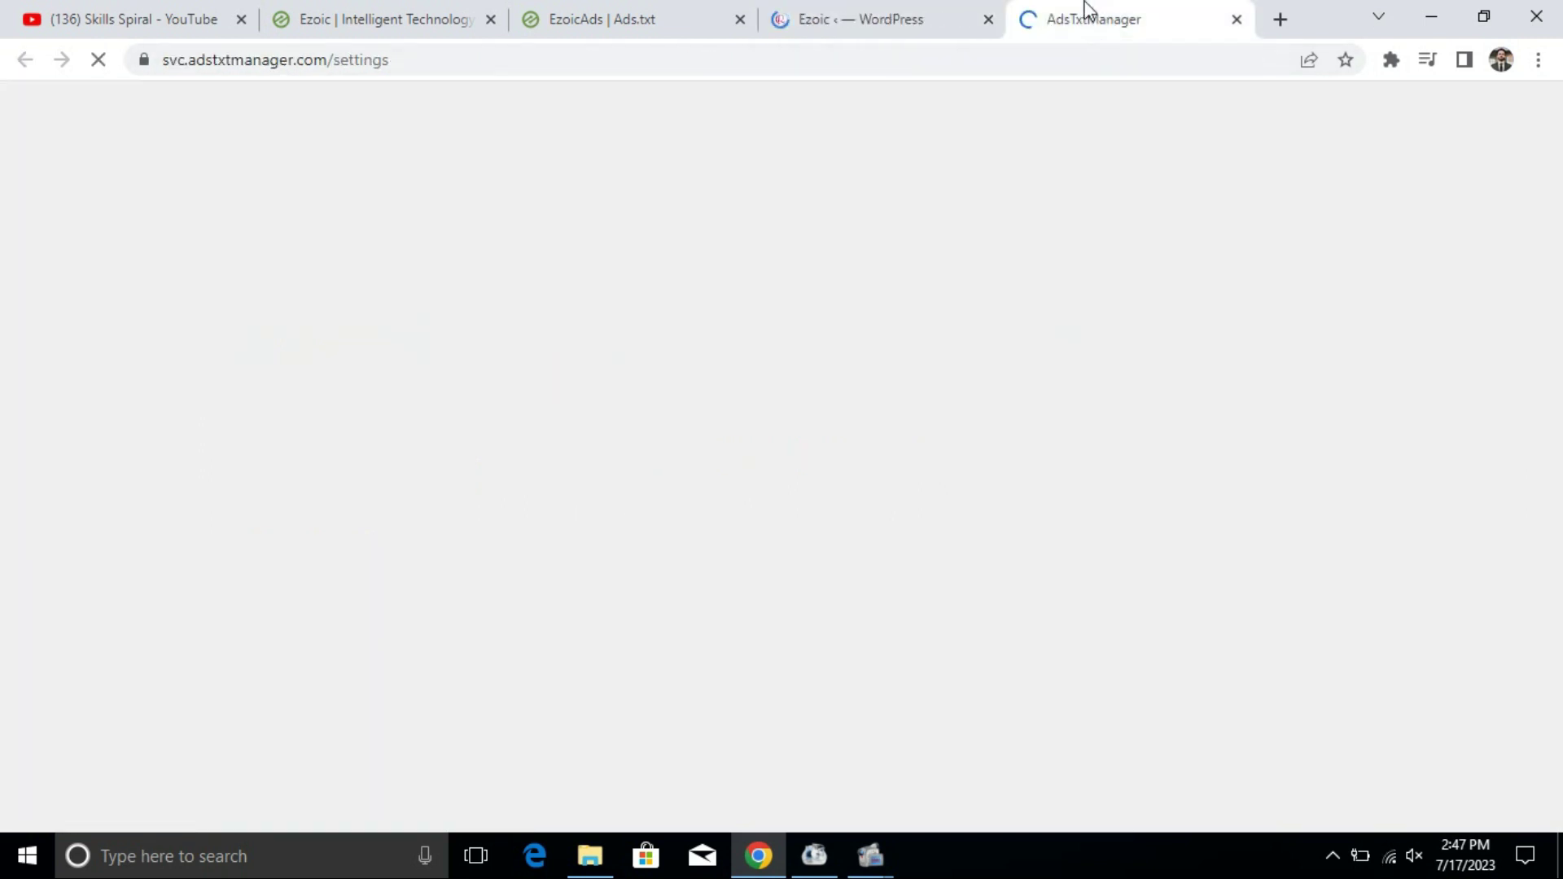
{"action": "left_click", "coordinate": [669, 18]}
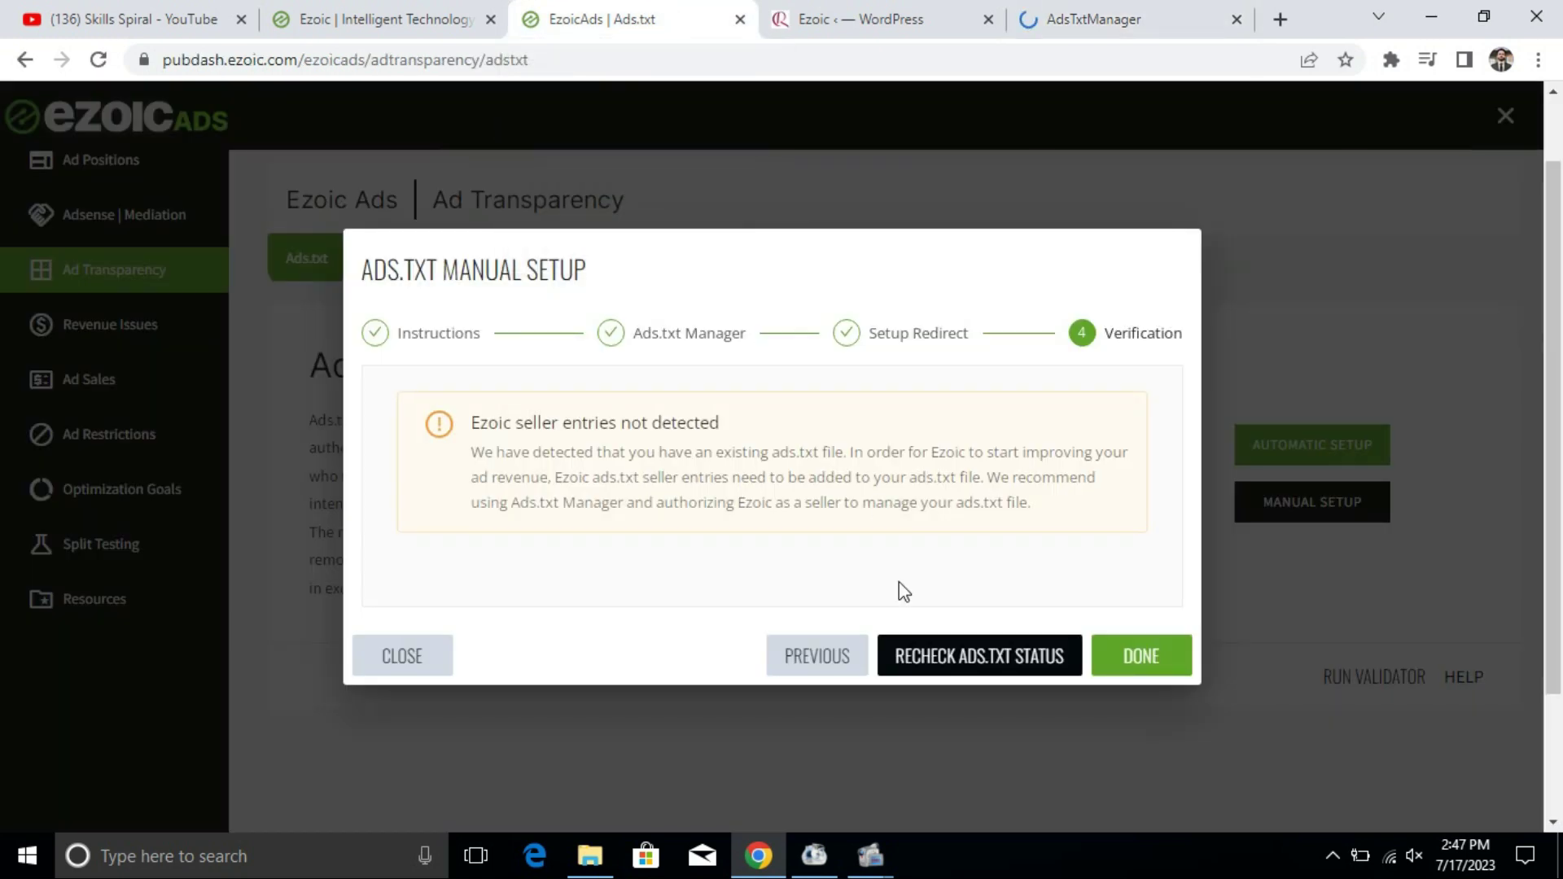
{"action": "left_click", "coordinate": [832, 658]}
{"action": "left_click", "coordinate": [159, 262]}
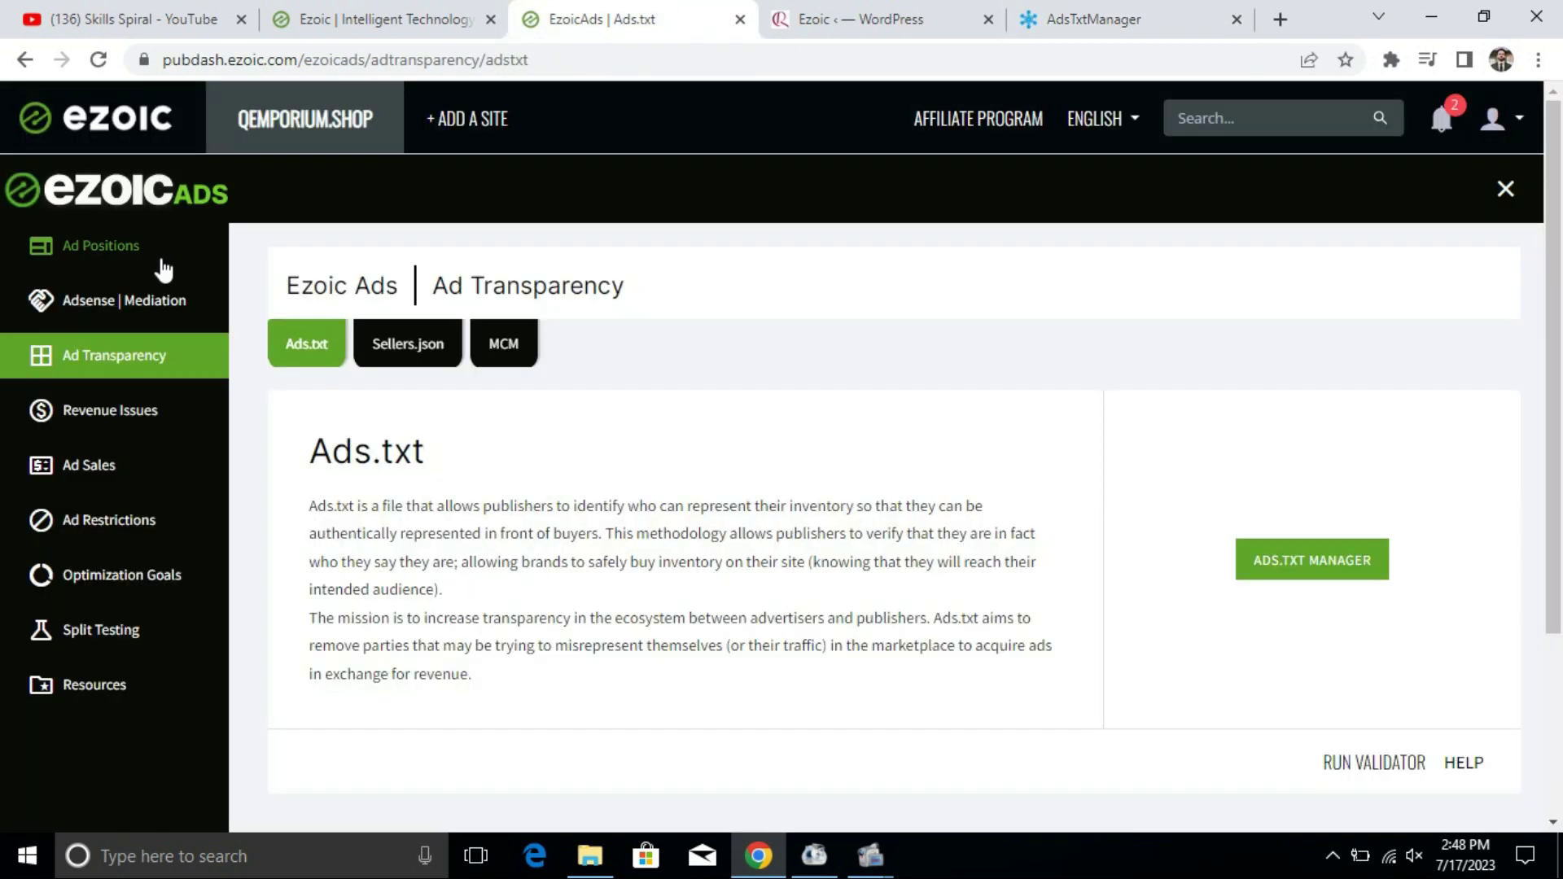
Go to Ad Positions and bring up the Adsense | Mediation Link Your Adsense Account form
{"action": "left_click", "coordinate": [160, 258]}
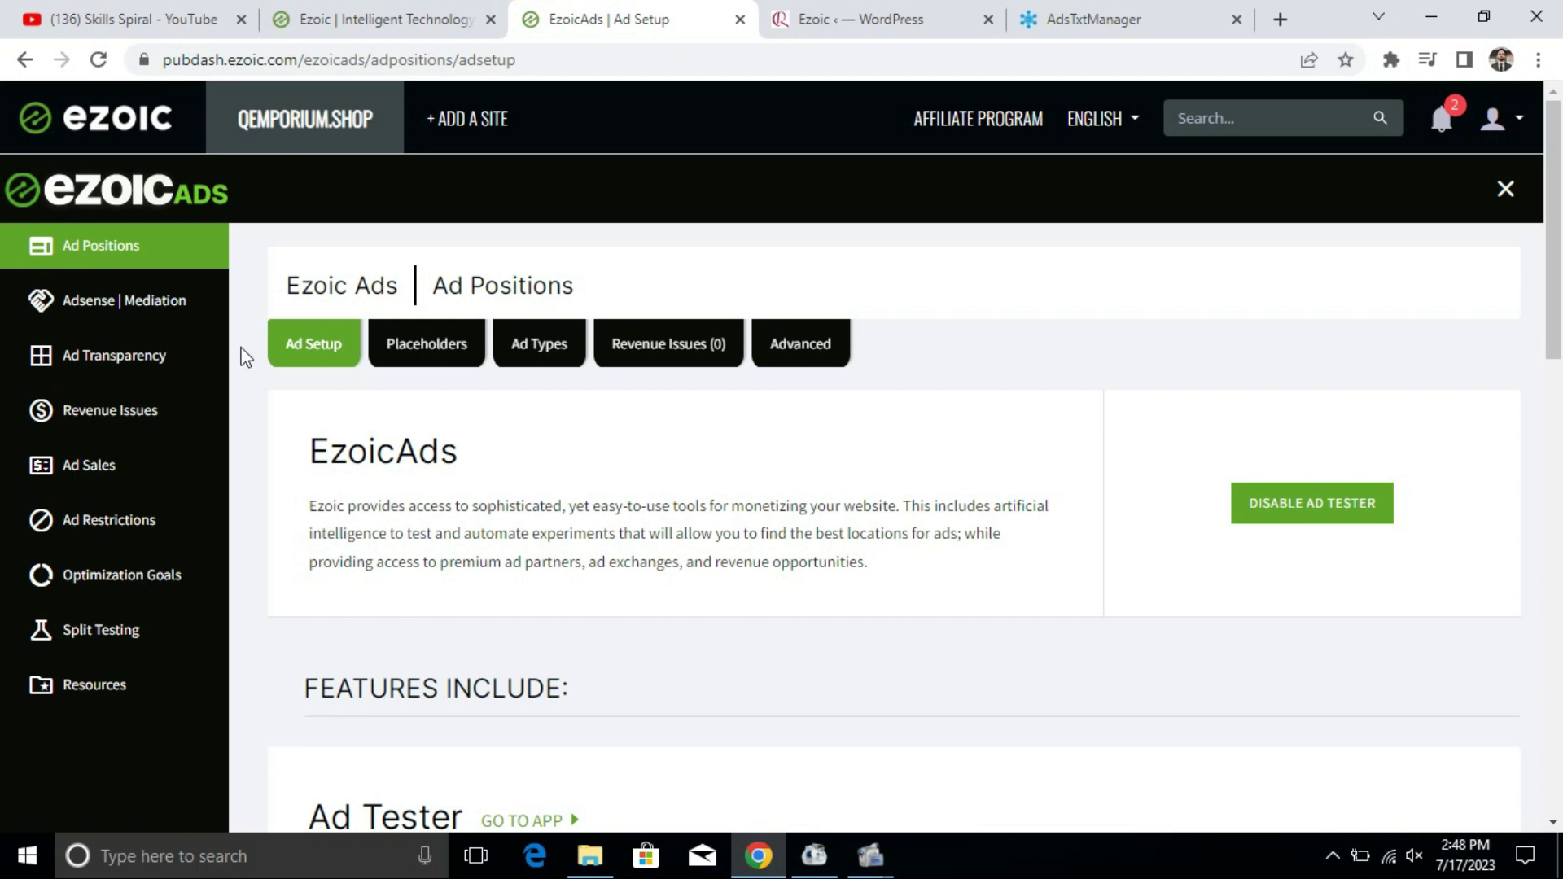
{"action": "scroll", "coordinate": [244, 358], "scroll_direction": "down", "scroll_amount": 10}
{"action": "scroll", "coordinate": [246, 358], "scroll_direction": "down", "scroll_amount": 3}
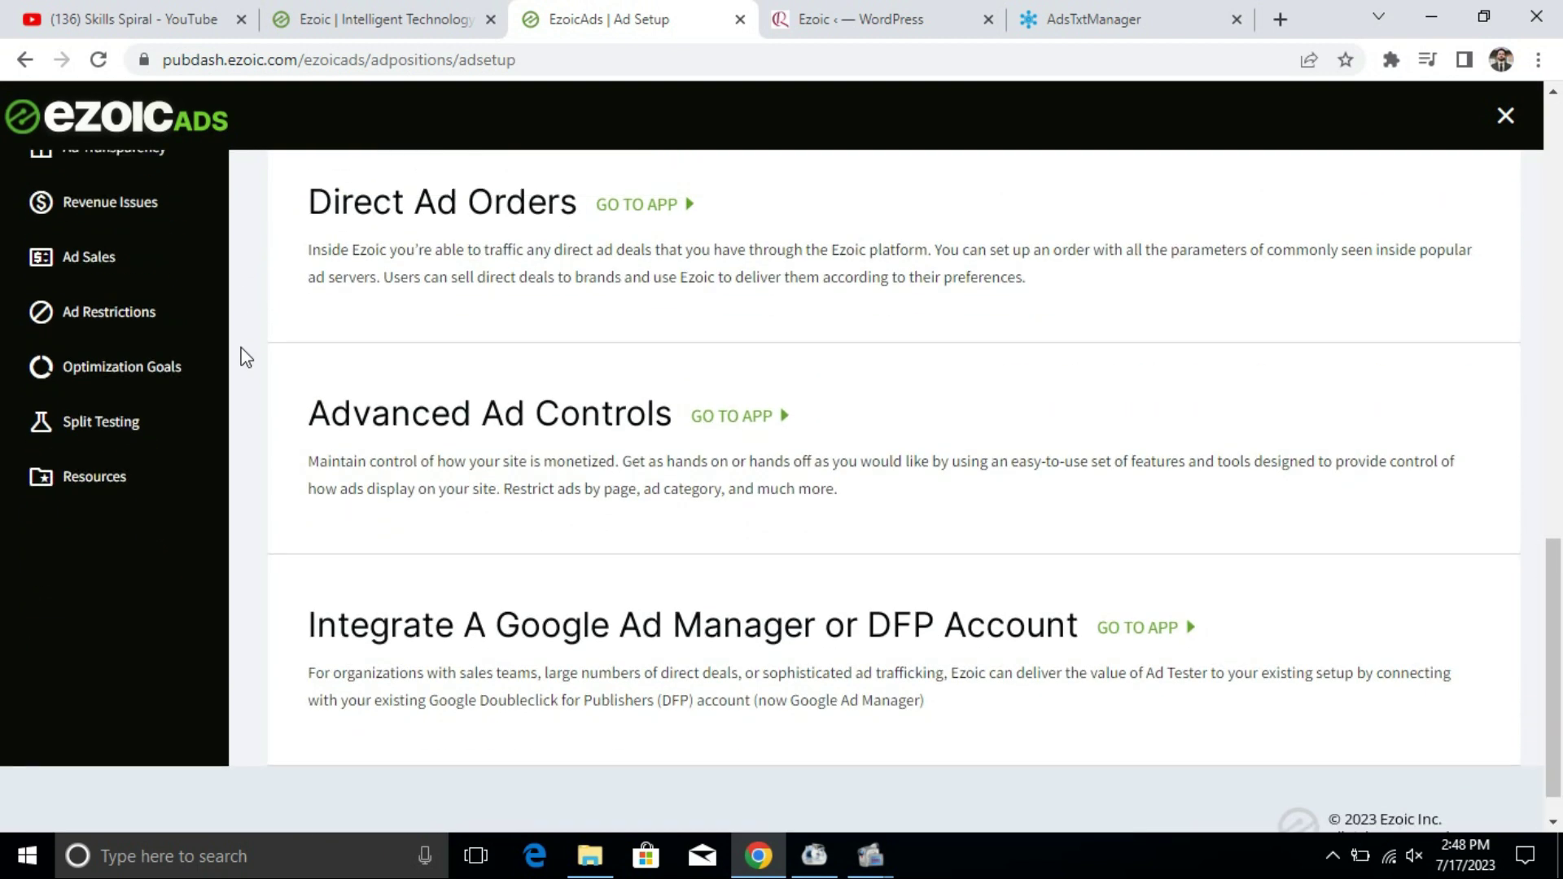
{"action": "scroll", "coordinate": [246, 358], "scroll_direction": "up", "scroll_amount": 7}
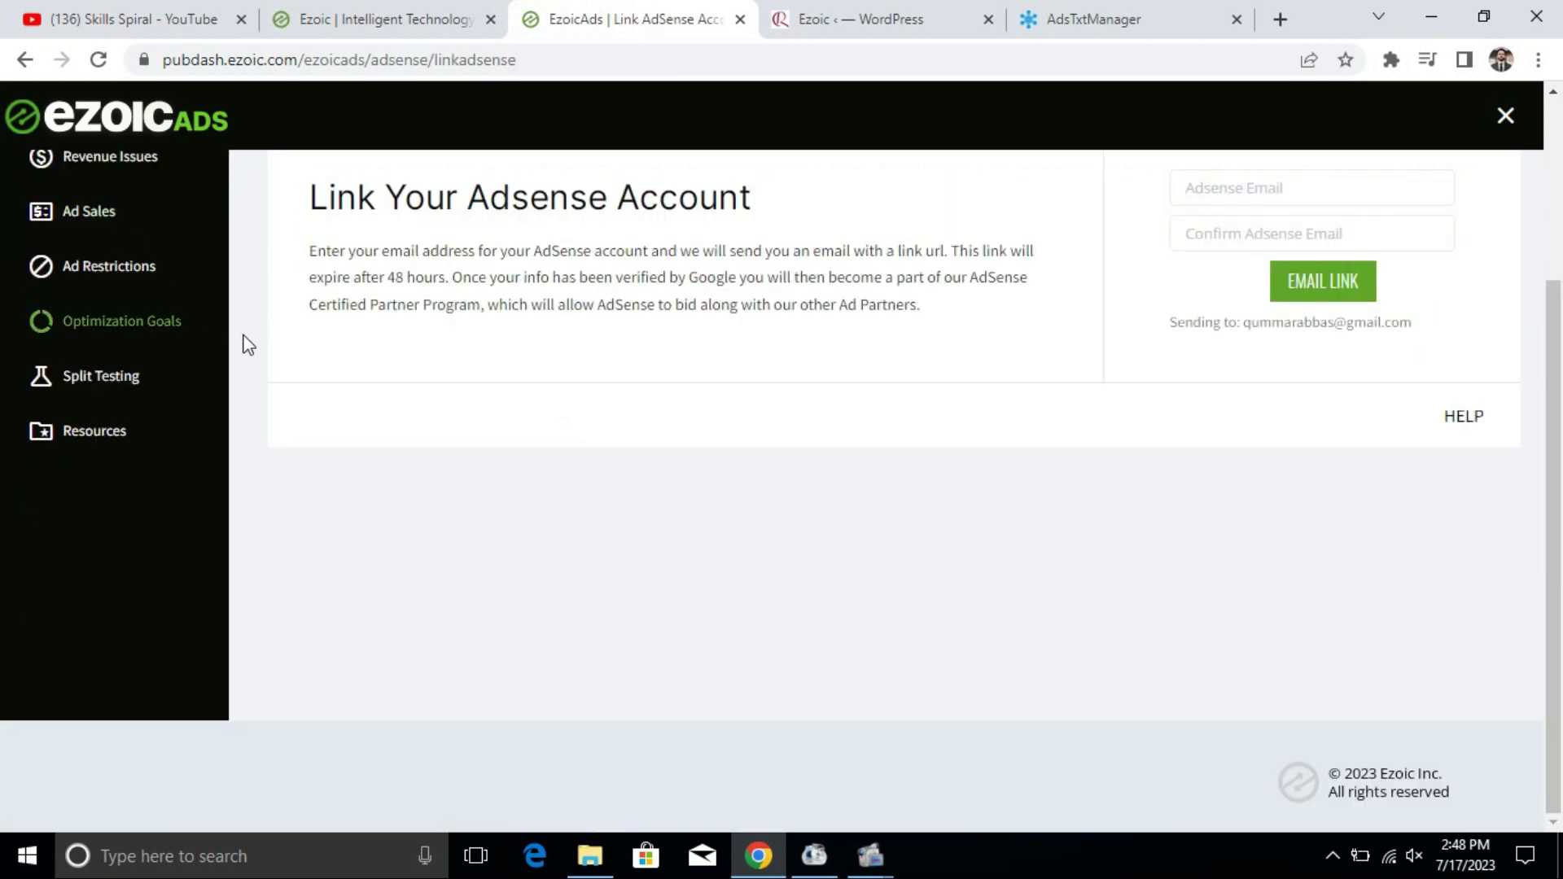
{"action": "scroll", "coordinate": [252, 349], "scroll_direction": "up", "scroll_amount": 3}
Enter the AdSense e-mail address in both Adsense Email fields and send the email link
{"action": "left_click", "coordinate": [1272, 423]}
{"action": "left_click", "coordinate": [1273, 427]}
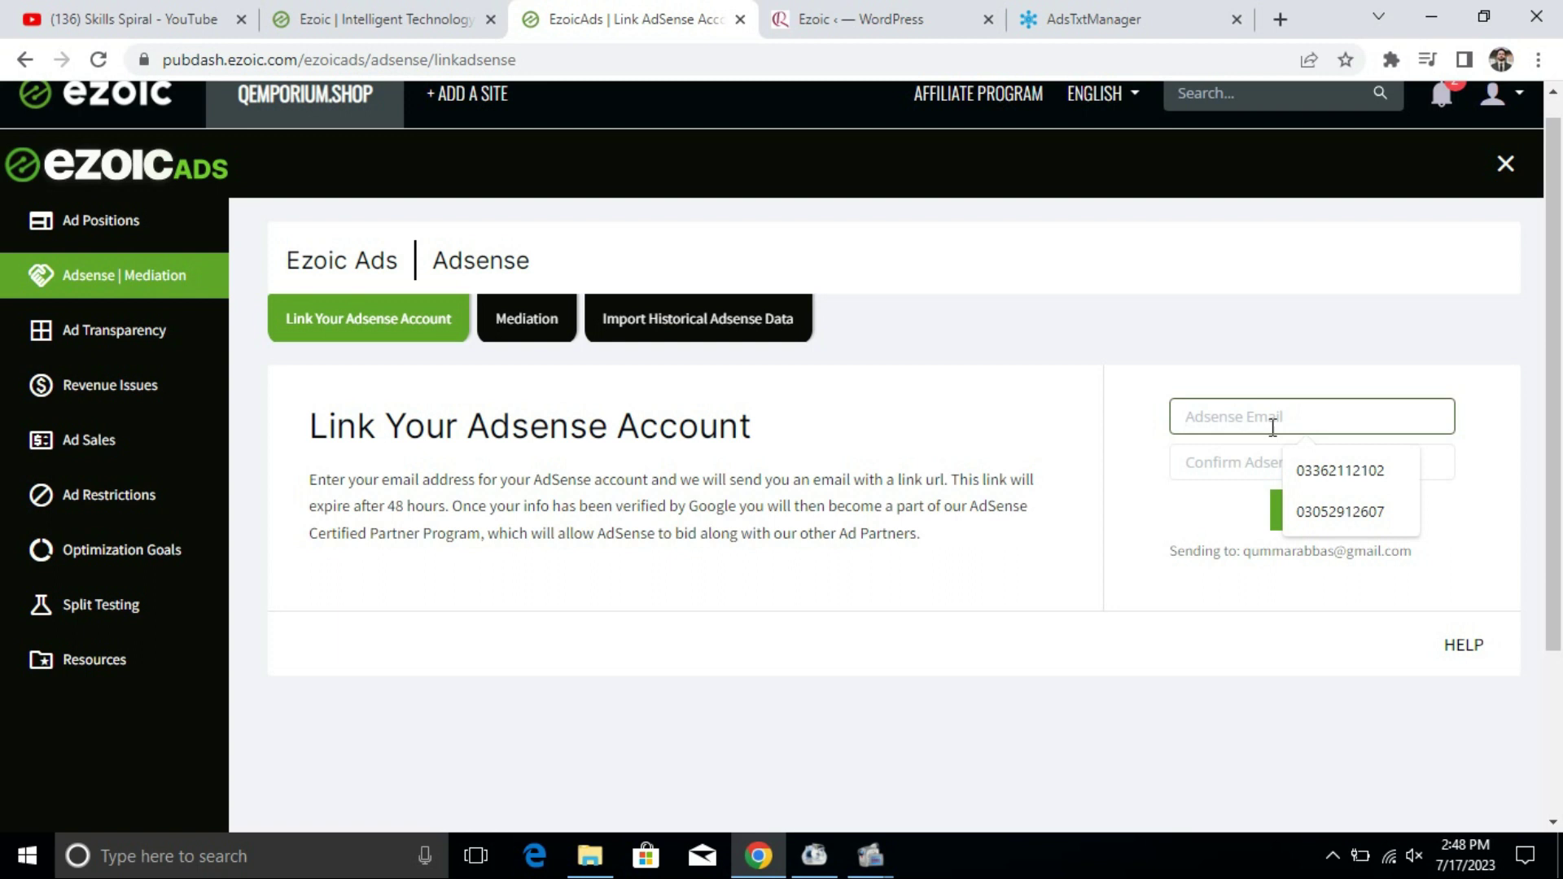
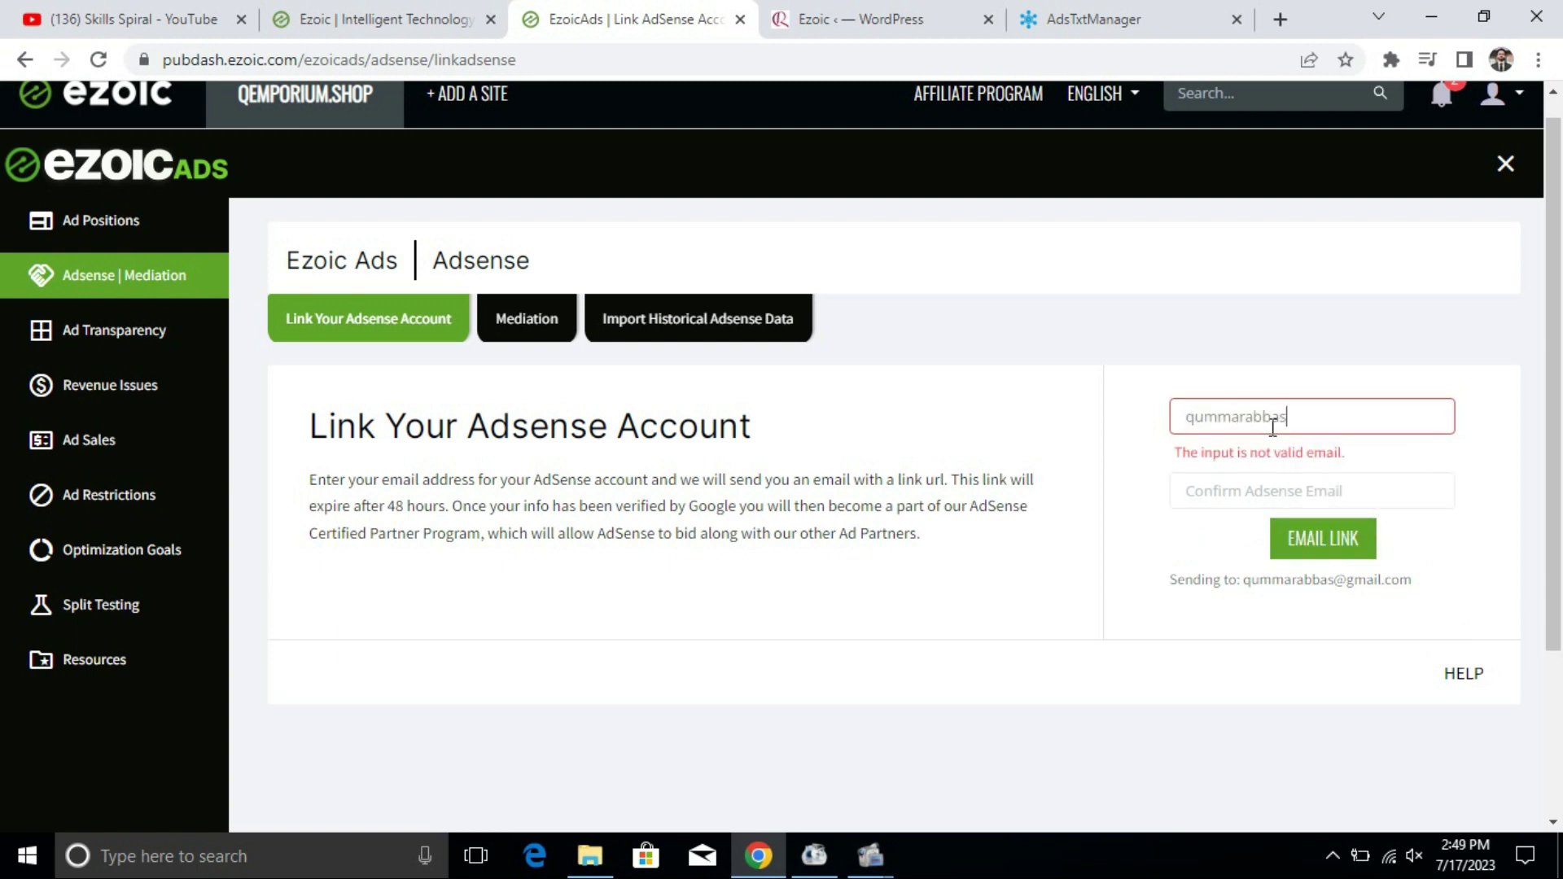
{"action": "left_click", "coordinate": [1266, 453]}
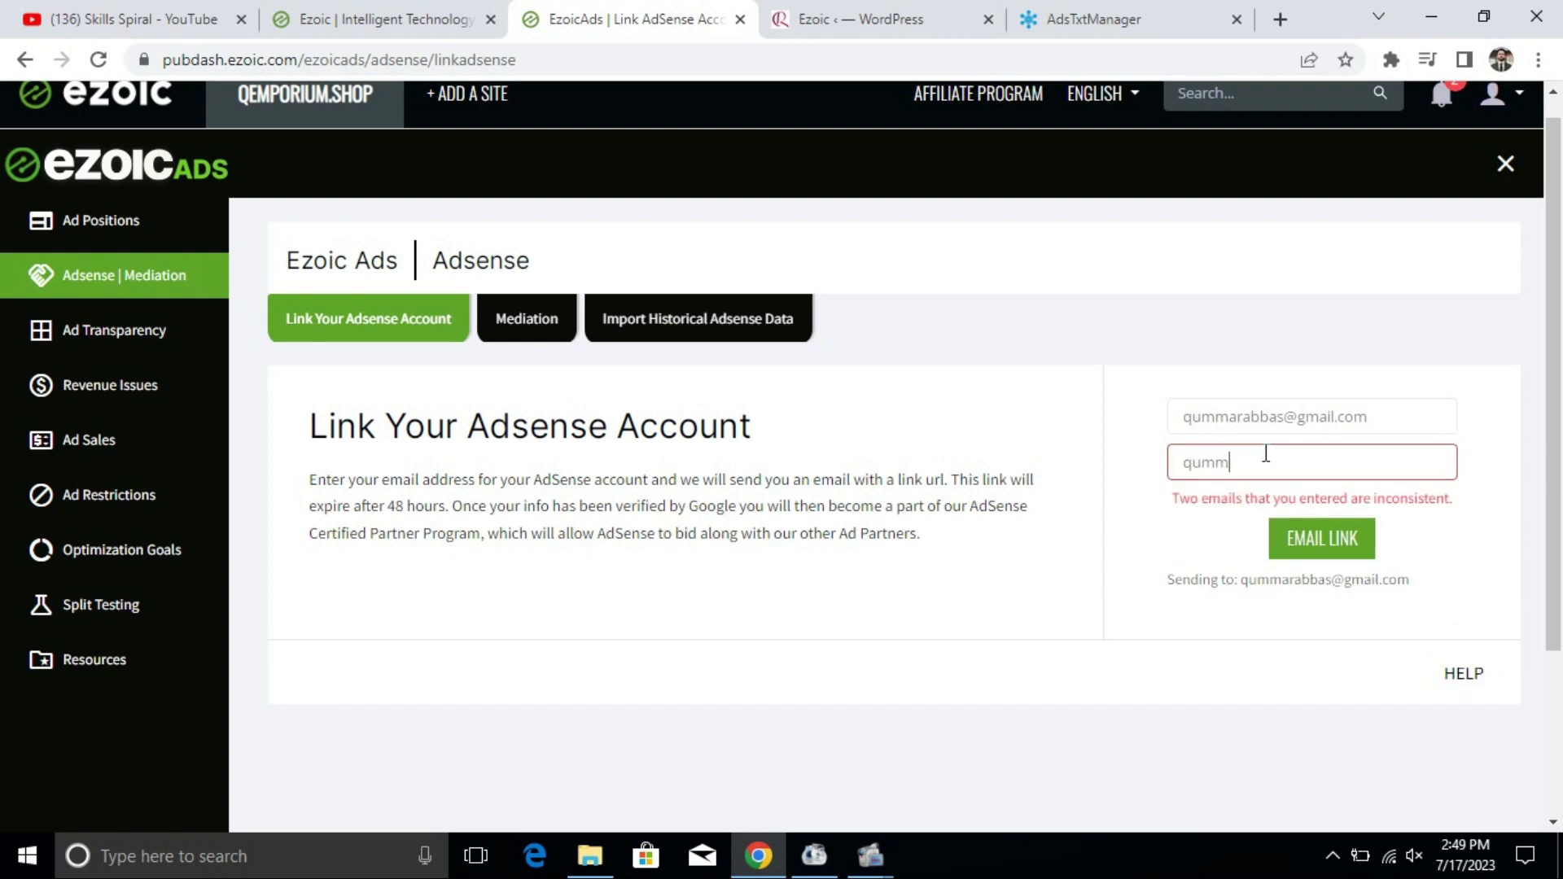
{"action": "left_click", "coordinate": [1308, 499]}
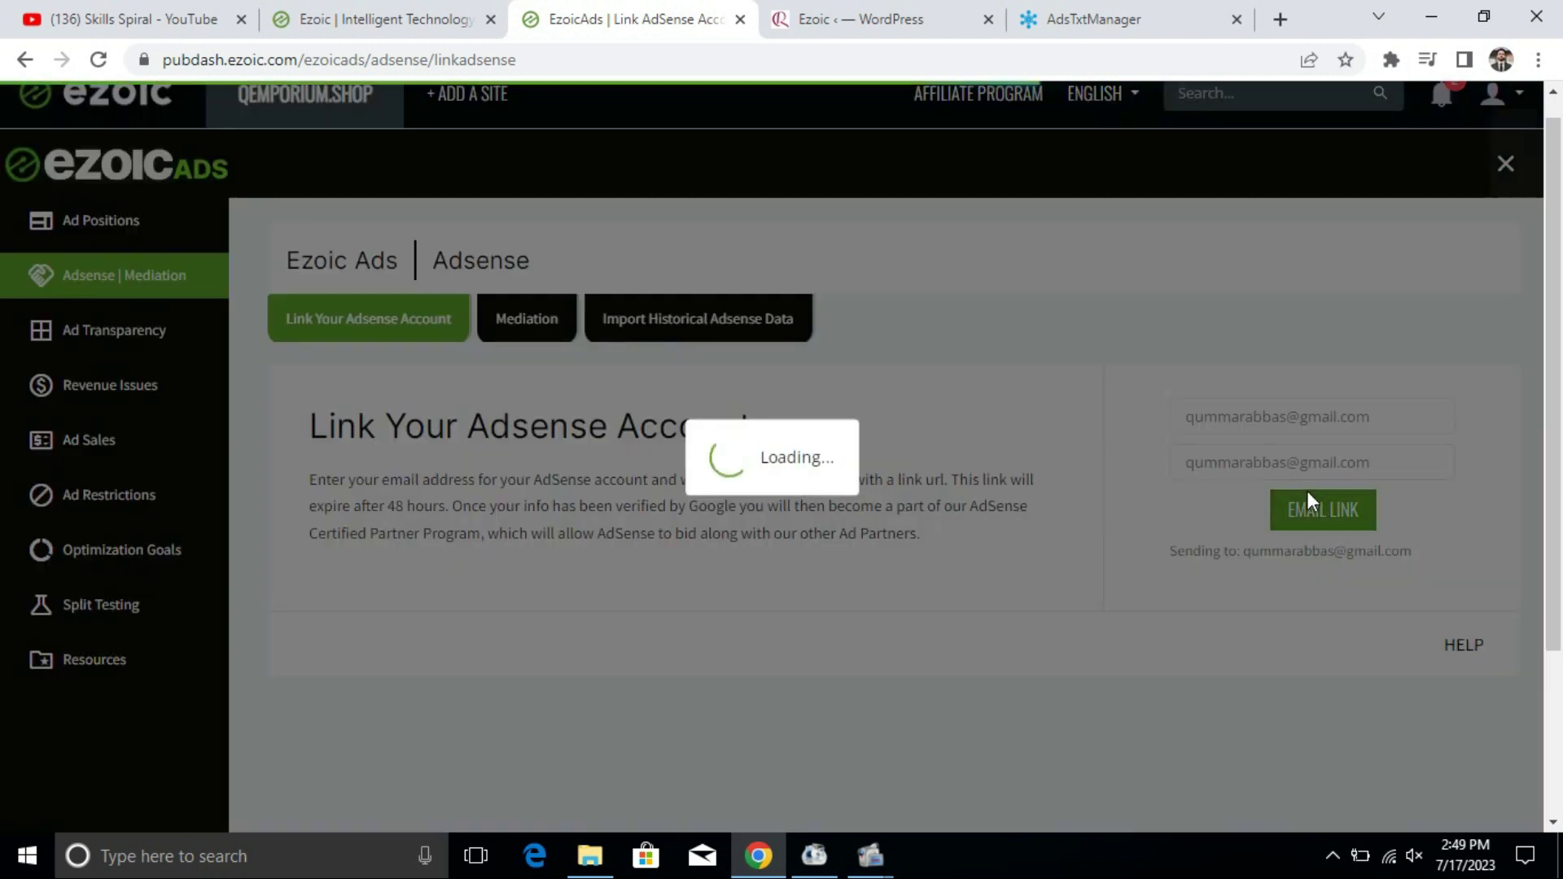